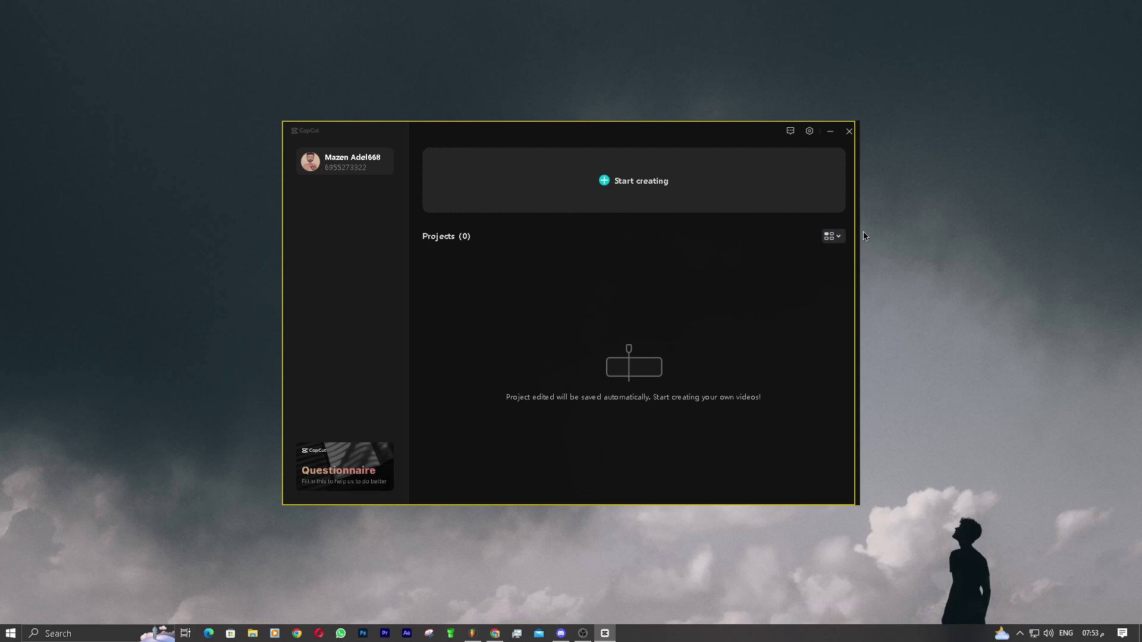
- Review the Project, Edit, Performance and Language settings and the folder chooser for the draft save location
click(810, 135)
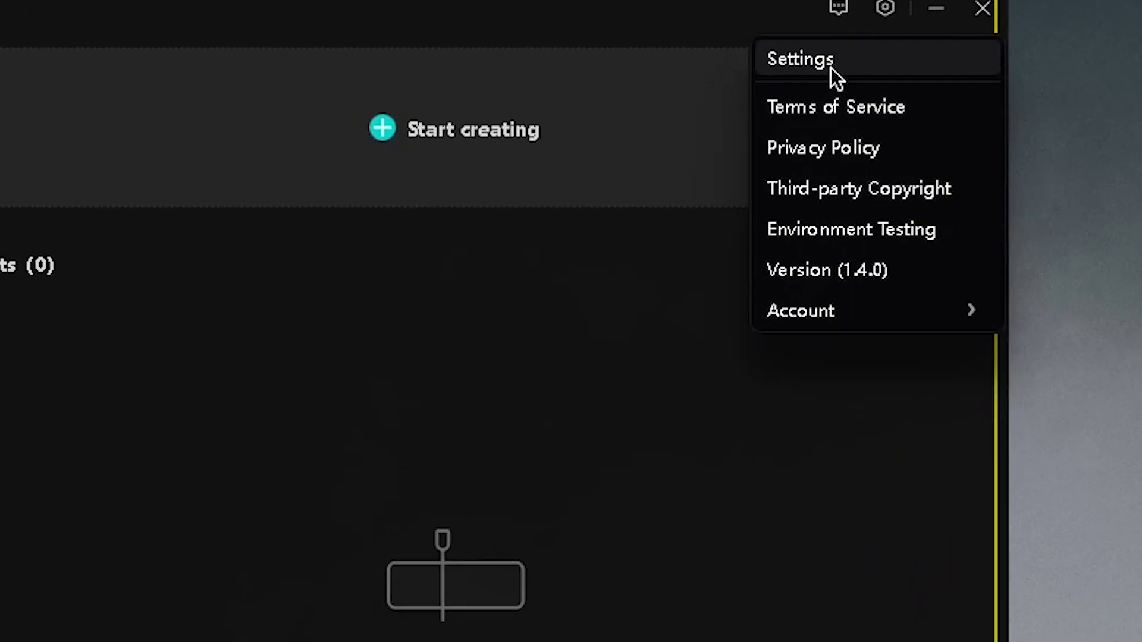
click(779, 153)
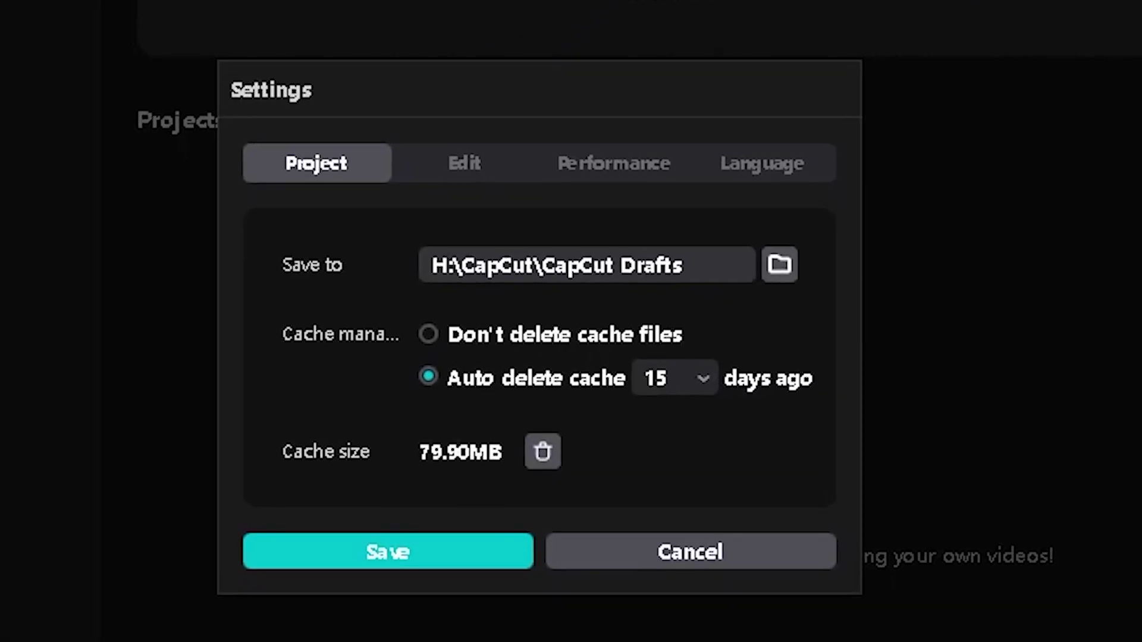
click(434, 166)
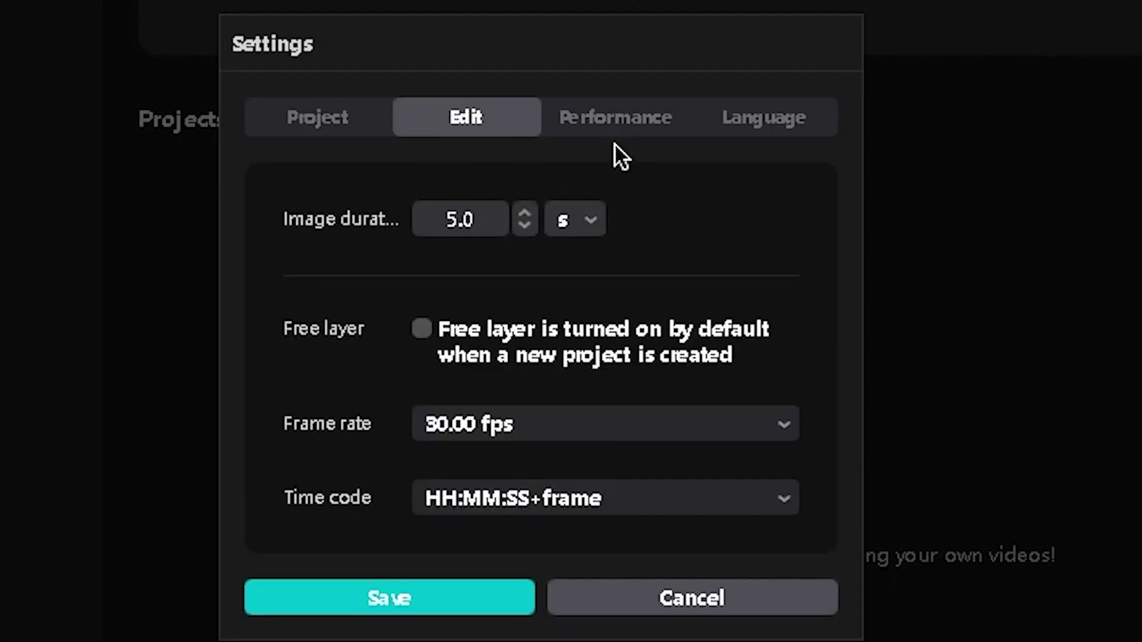
click(615, 116)
click(753, 45)
click(292, 106)
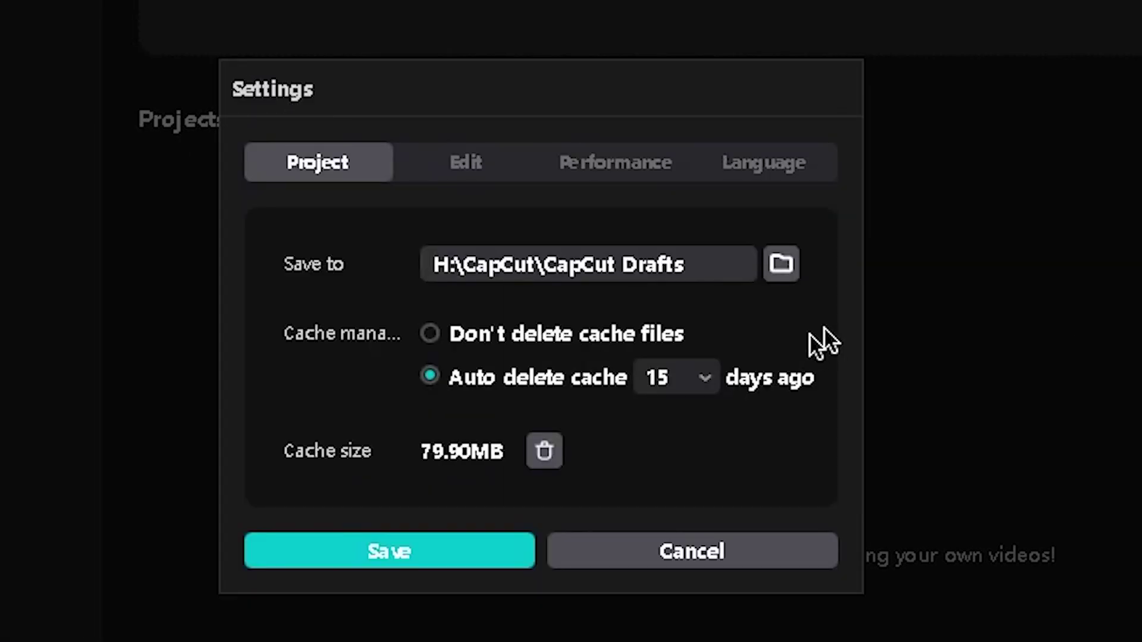
click(781, 263)
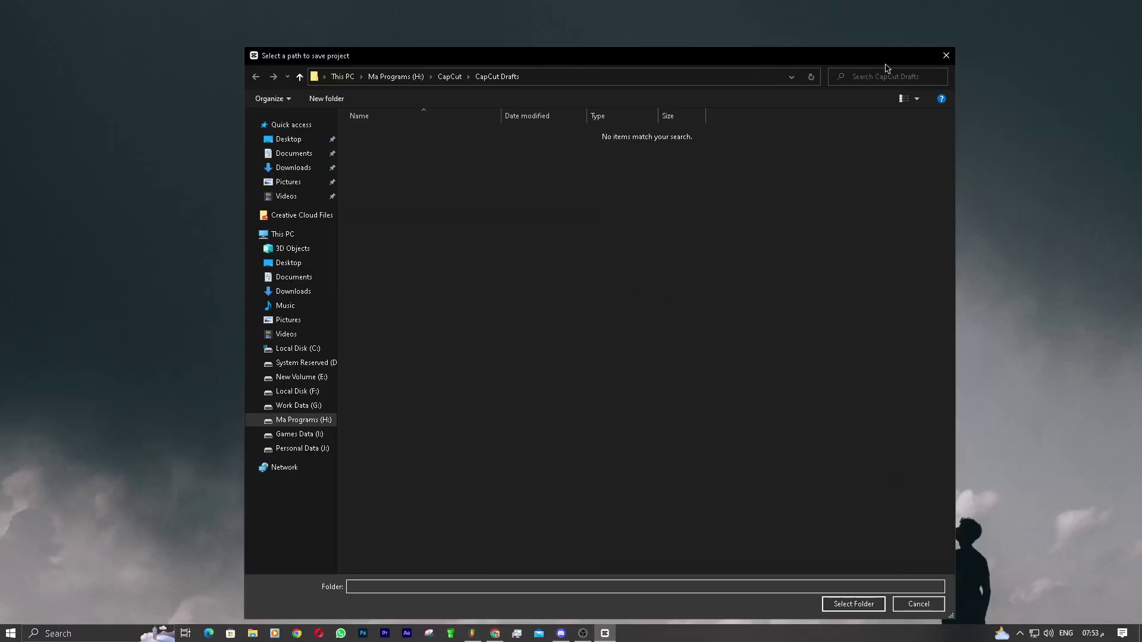
click(946, 52)
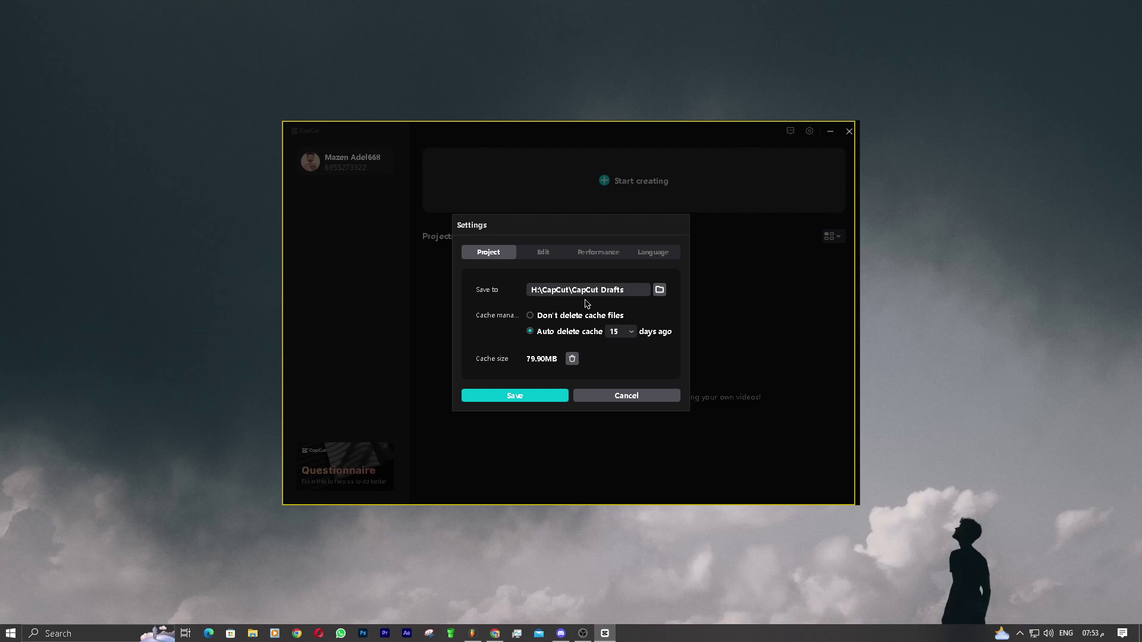
- Clear the cached files in the project settings and save the settings
click(573, 359)
click(559, 381)
click(622, 332)
click(474, 350)
click(515, 397)
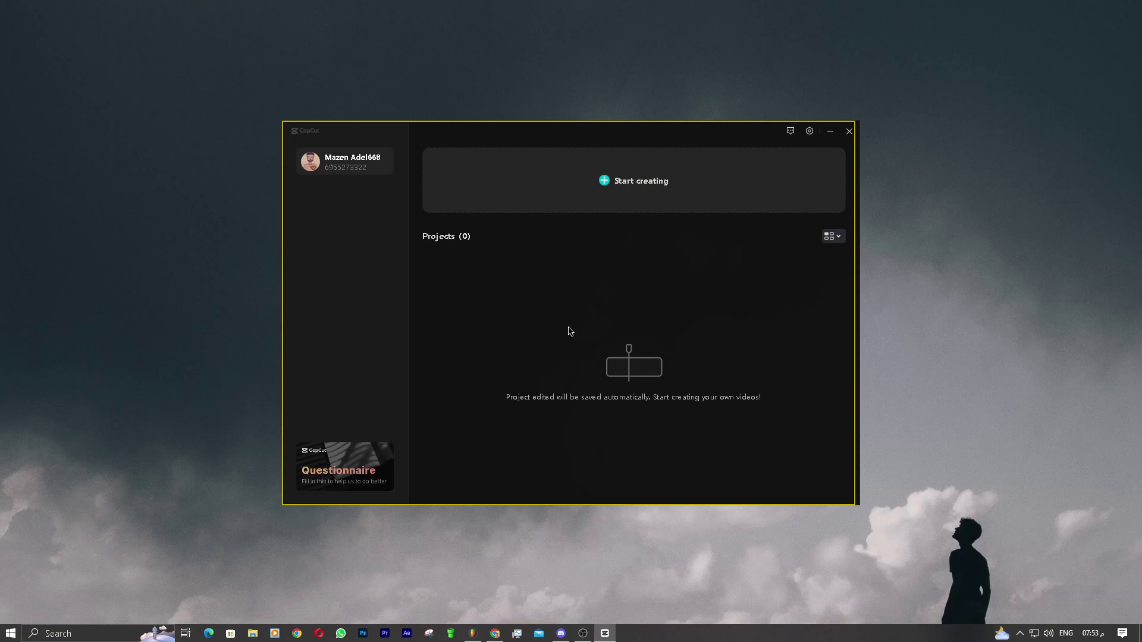
- Create a new project and show its local media section
click(645, 192)
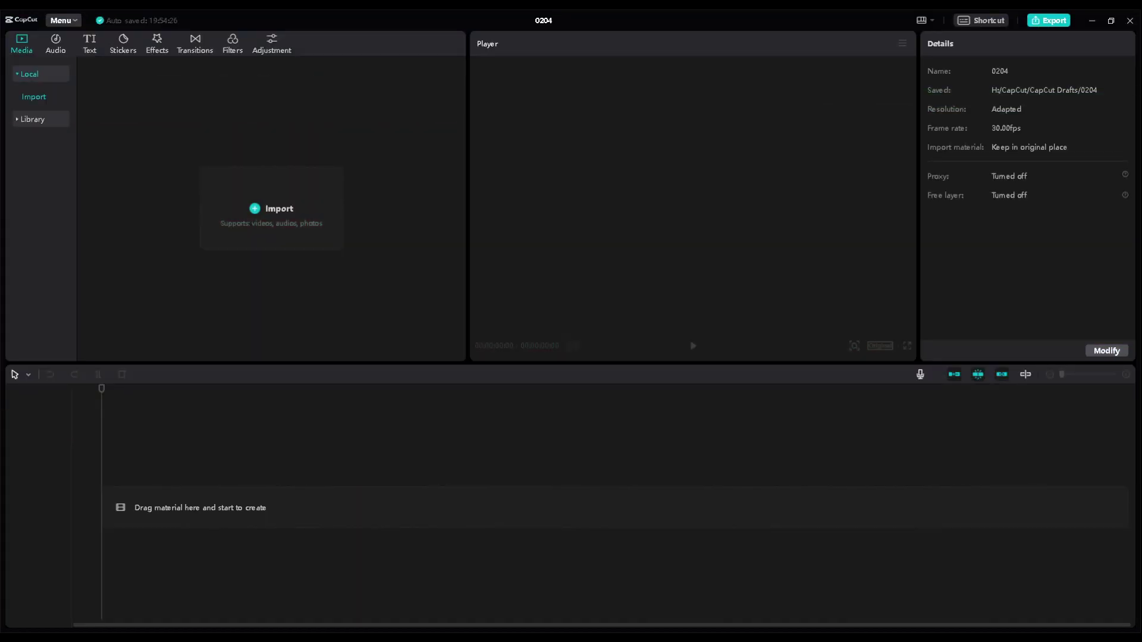
click(55, 45)
click(18, 45)
click(24, 76)
click(21, 75)
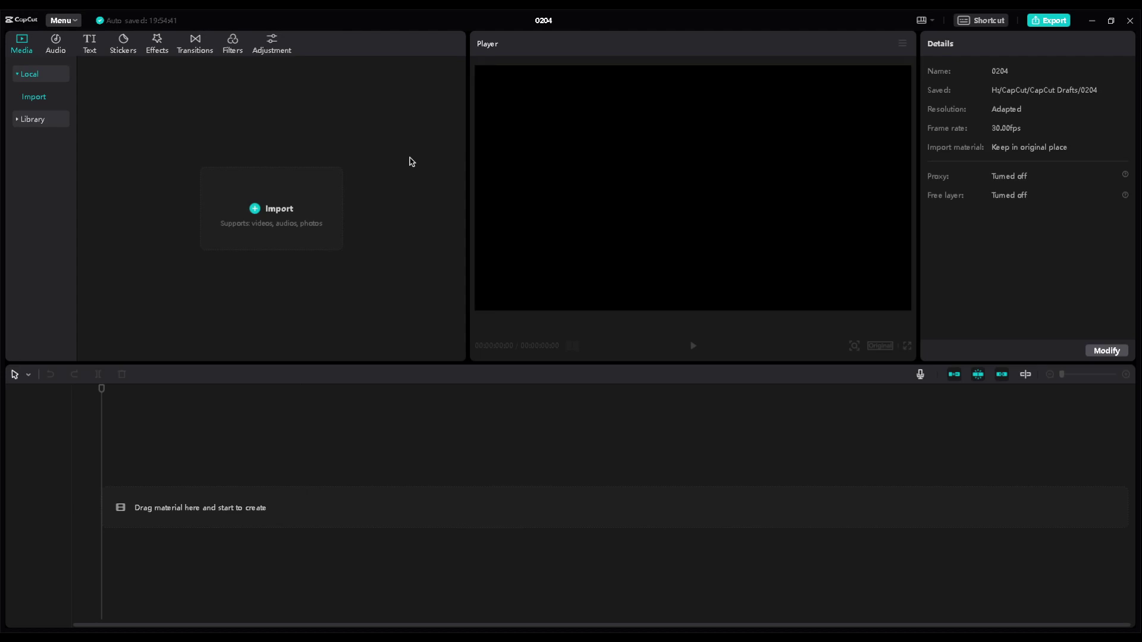
- Browse the stock media library from B&W and Animation through to NYE Celebration
click(20, 122)
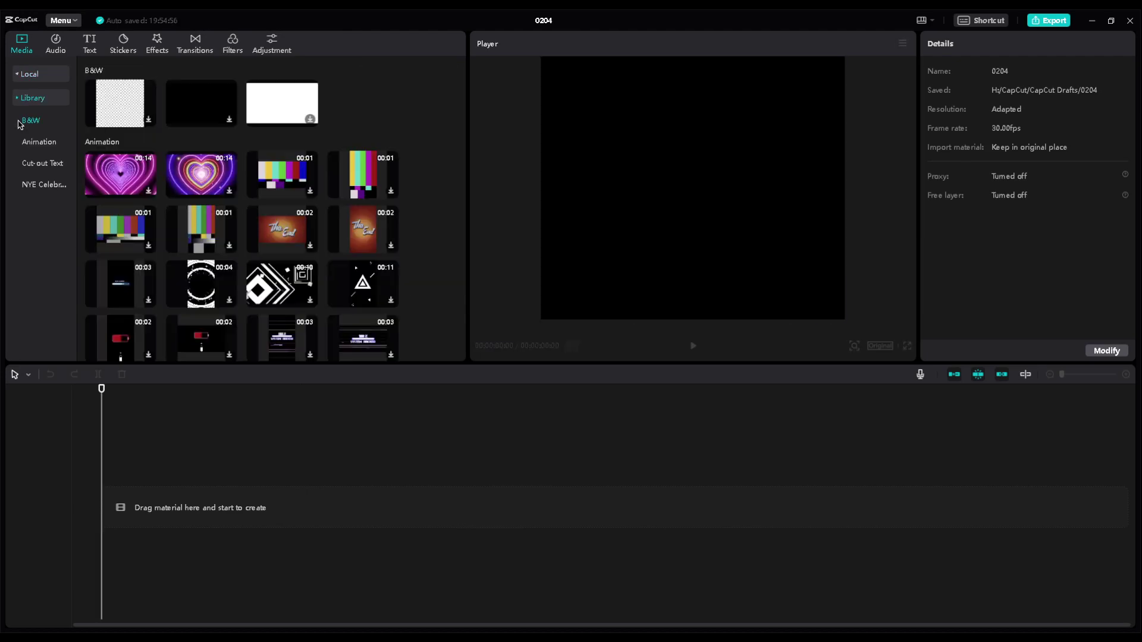
scroll(447, 130, down, 10)
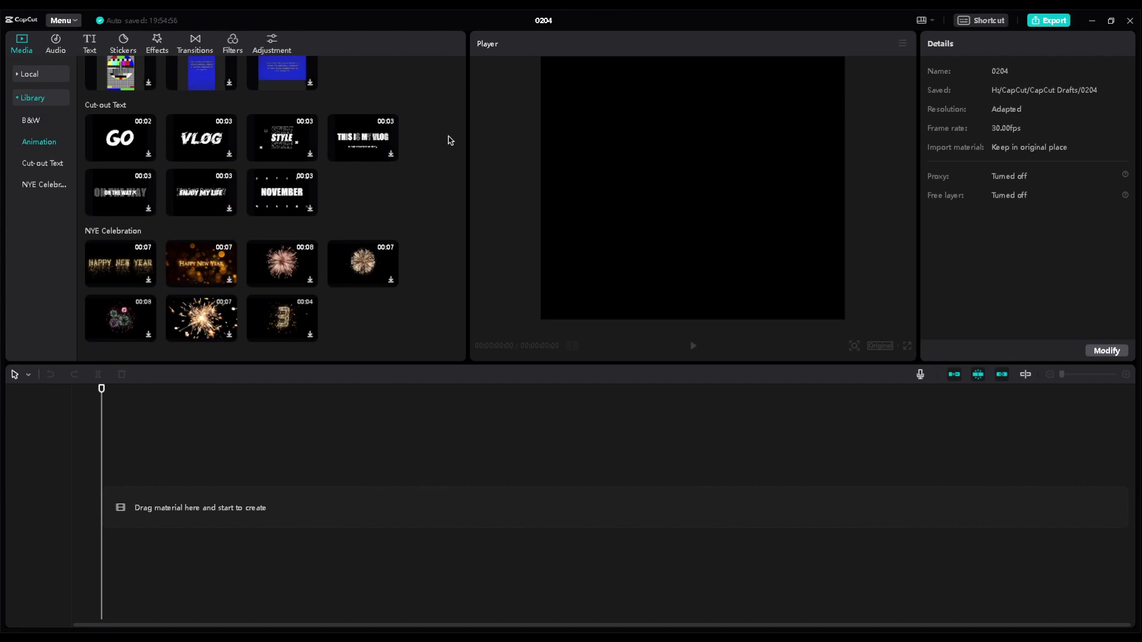
scroll(450, 141, up, 10)
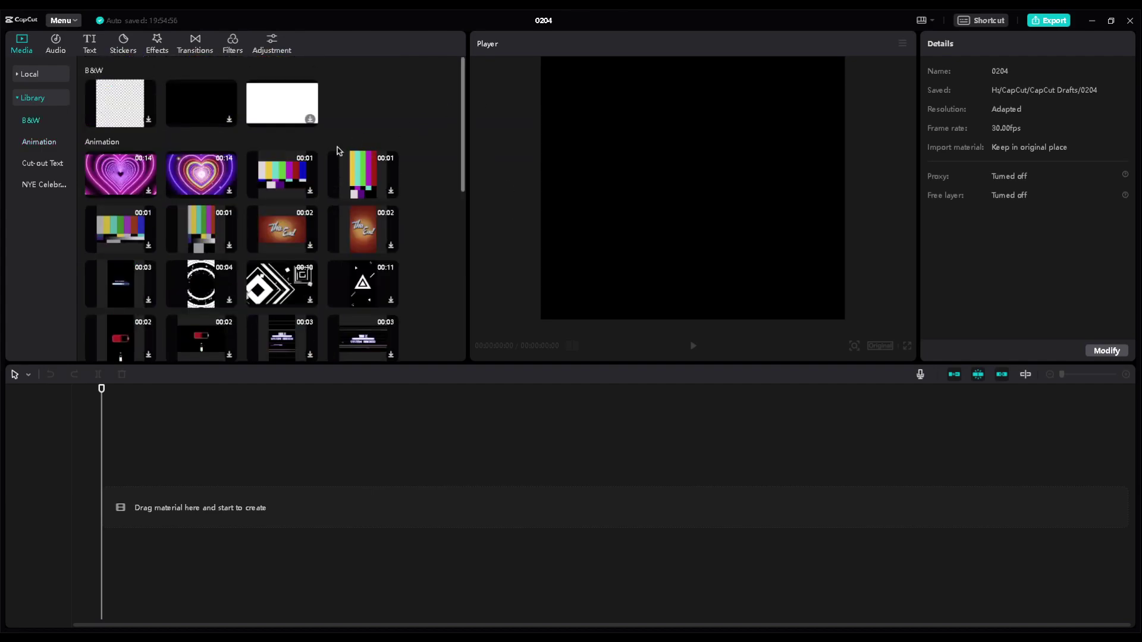
- Try the landscape colour-bars clip from the library's Animation section on the timeline, play it and remove it
drag(273, 181, 117, 519)
click(693, 346)
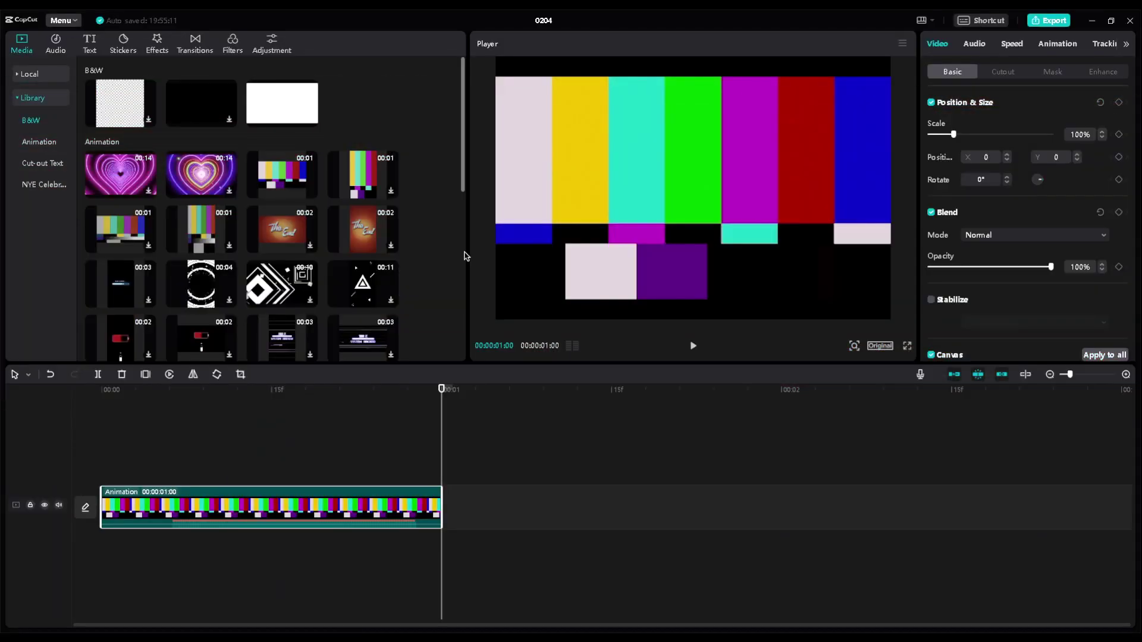
scroll(464, 253, down, 5)
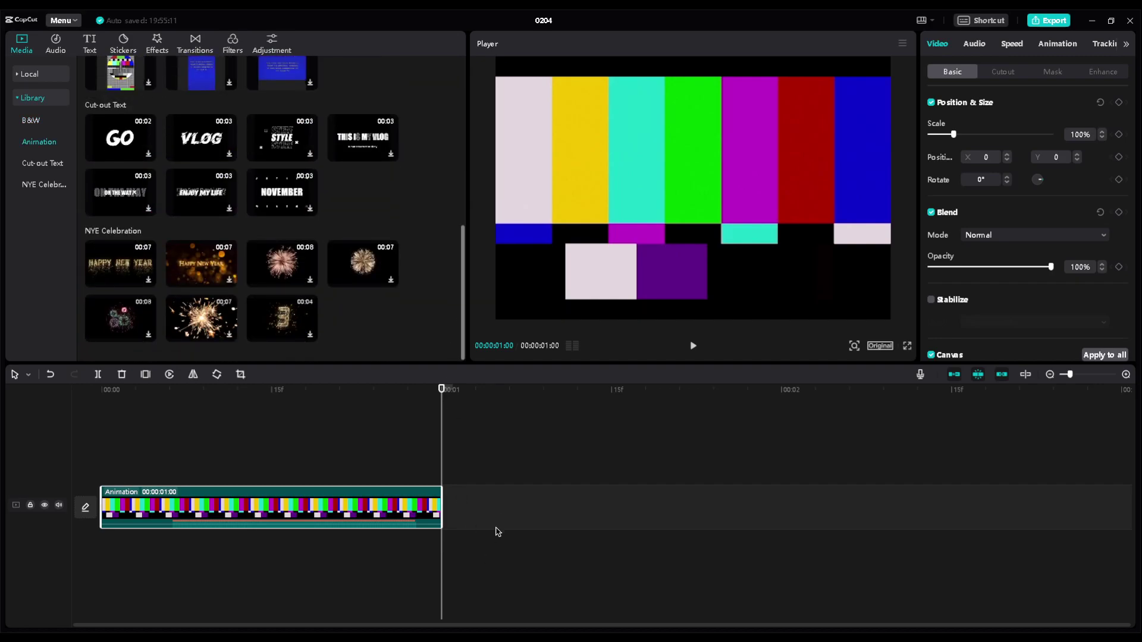
key(Delete)
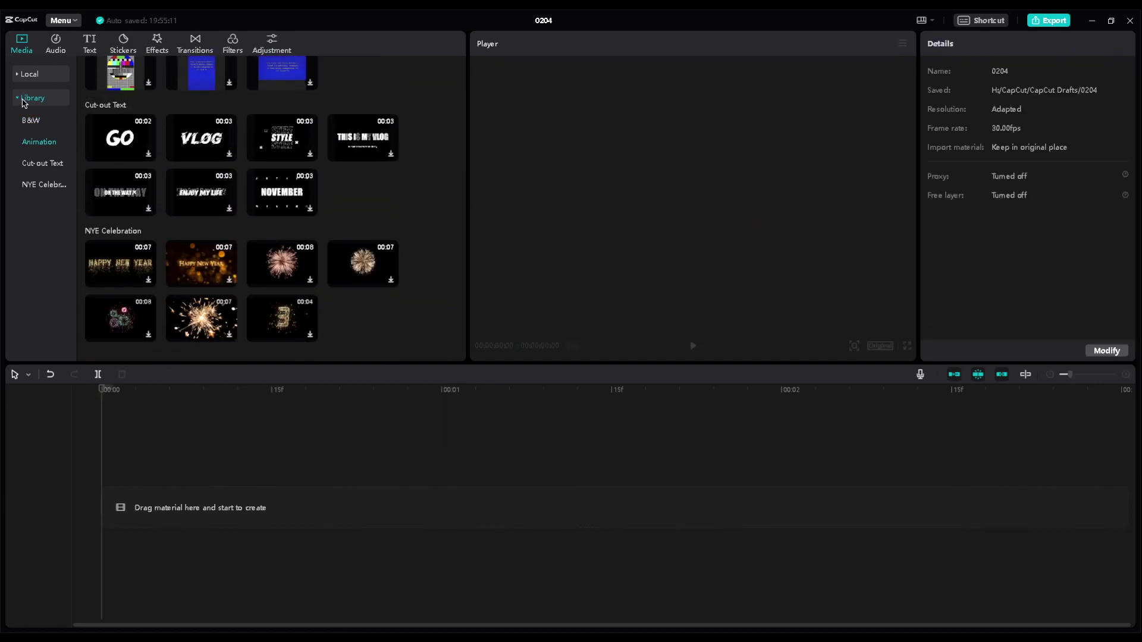
- Place the imported local MP4 video at the start of the timeline
click(27, 98)
click(28, 76)
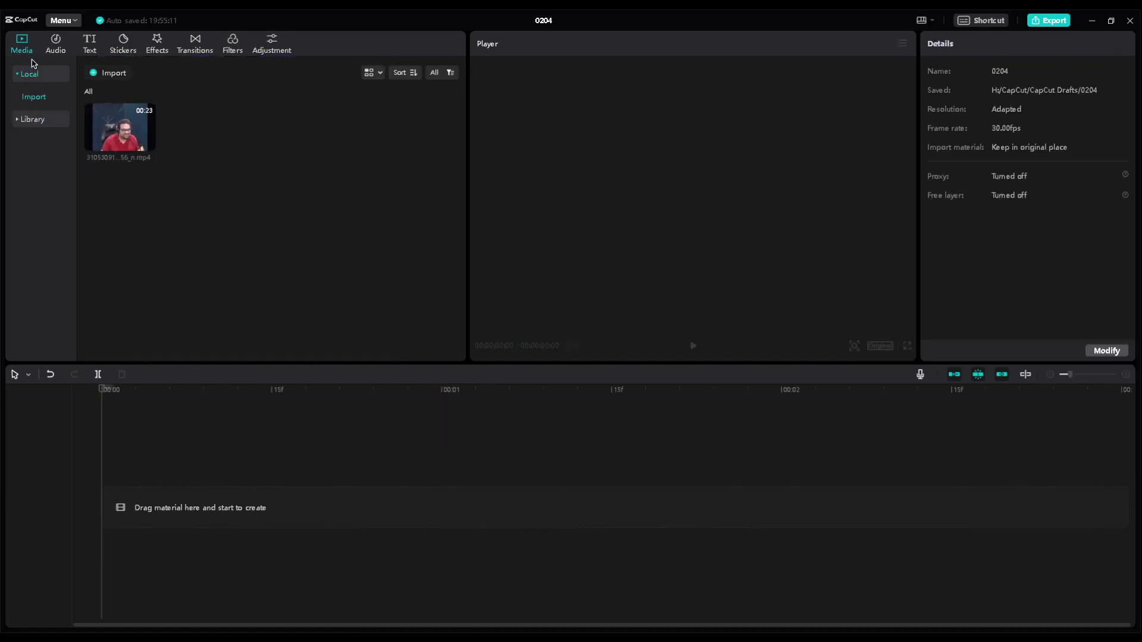
click(145, 144)
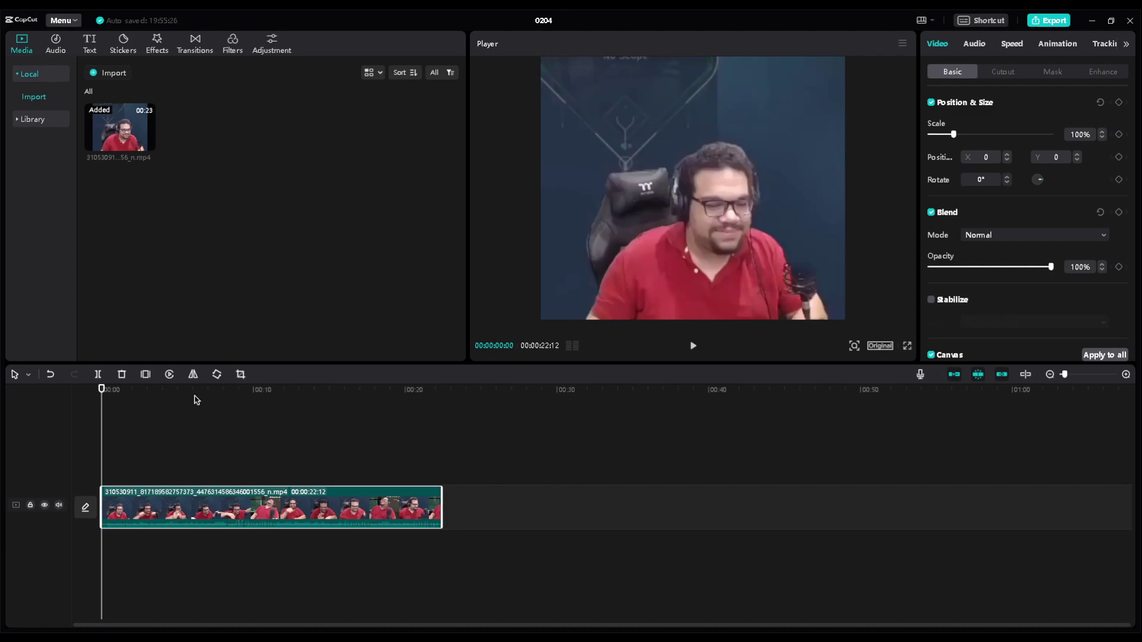
- Split the timeline video at 00:00:02:14 and at about 6 seconds
drag(104, 392, 64, 404)
click(139, 397)
key(ctrl+b)
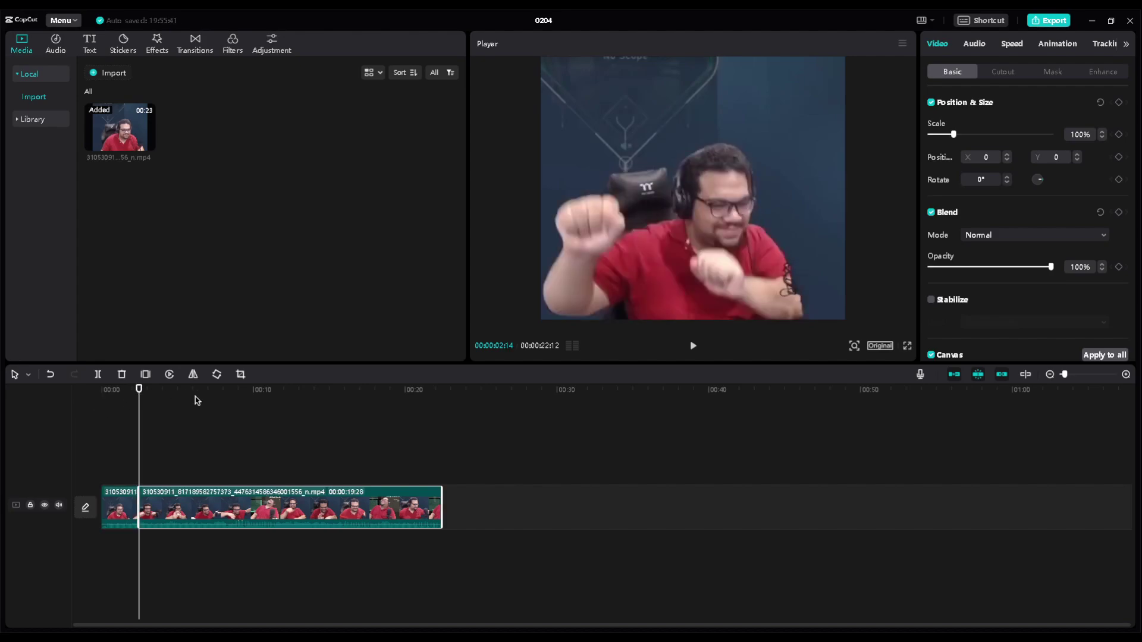
click(196, 397)
key(ctrl+b)
click(266, 392)
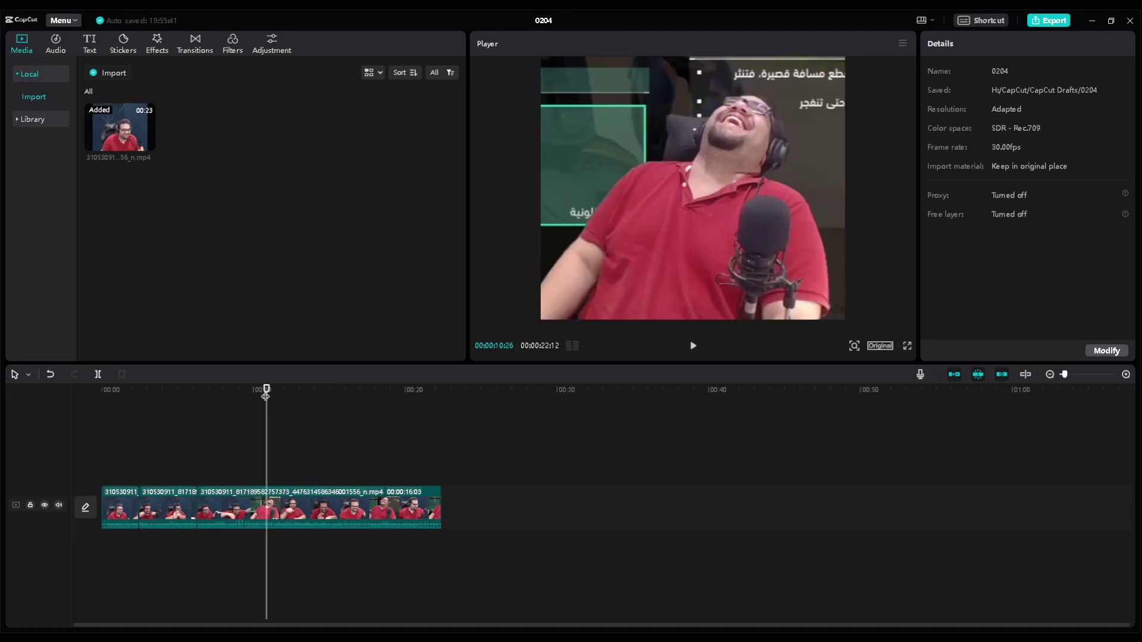
- Return the playhead to the start and undo both splits of the video
key(Home)
key(ctrl+z)
key(ctrl+z)
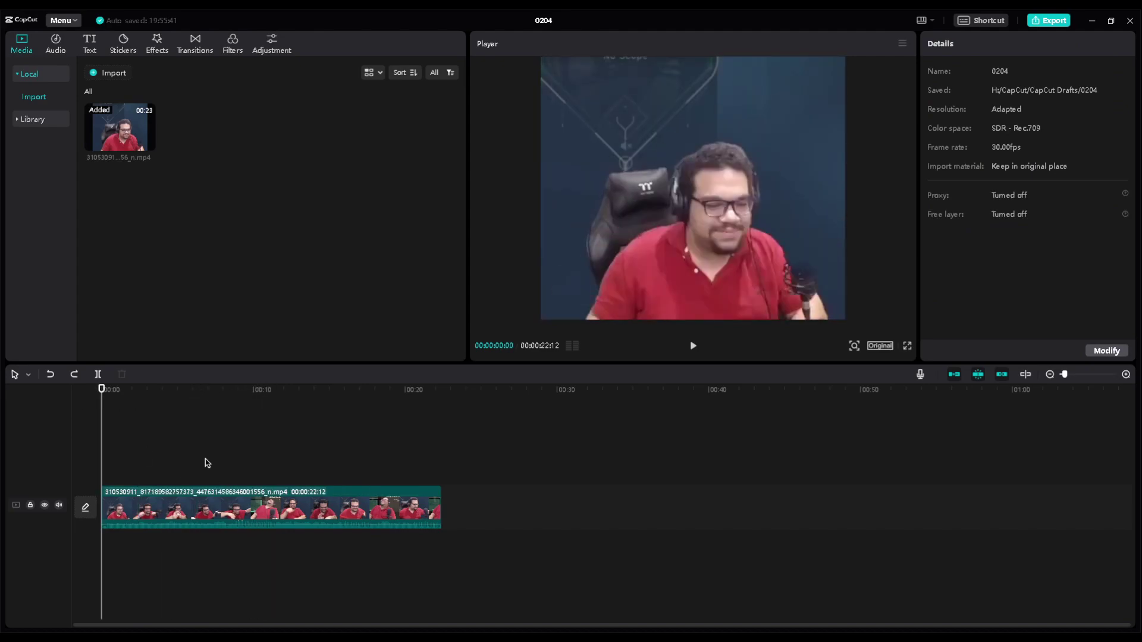
- Split the timeline video at 00:00:02:14, 00:00:07:00 and 00:00:10:18
click(137, 392)
drag(137, 392, 138, 392)
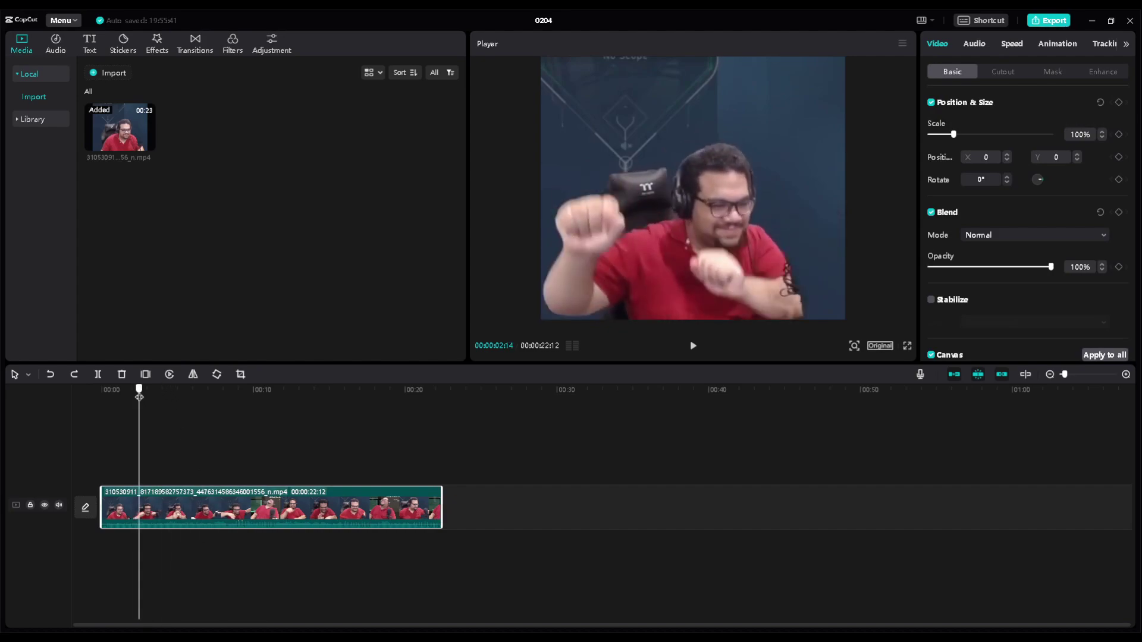
click(98, 374)
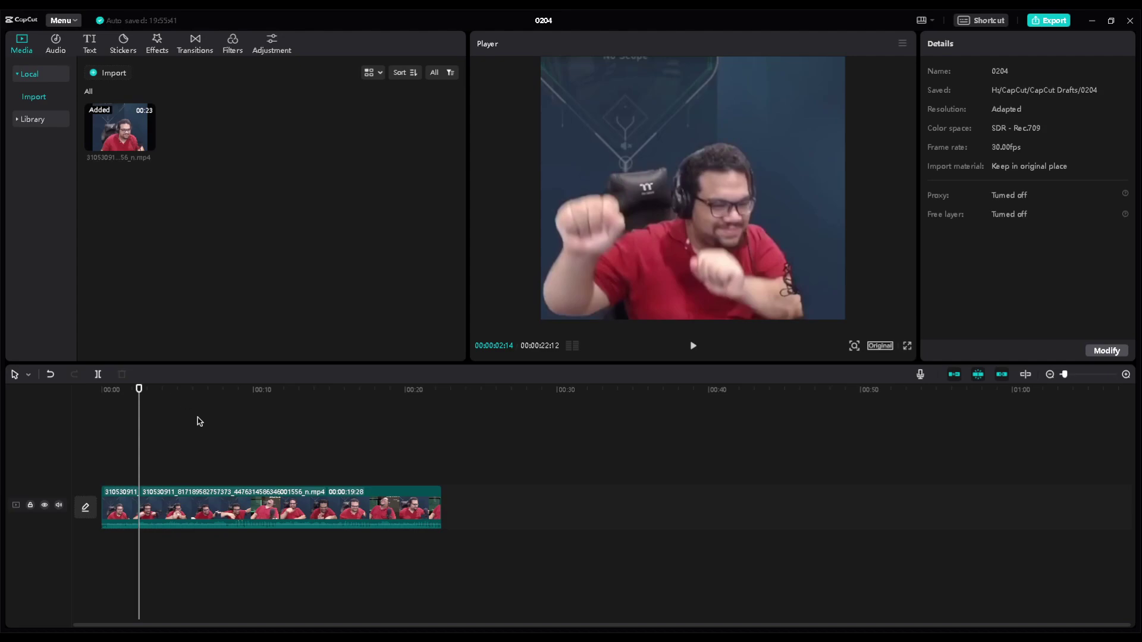
click(238, 505)
click(208, 393)
click(98, 374)
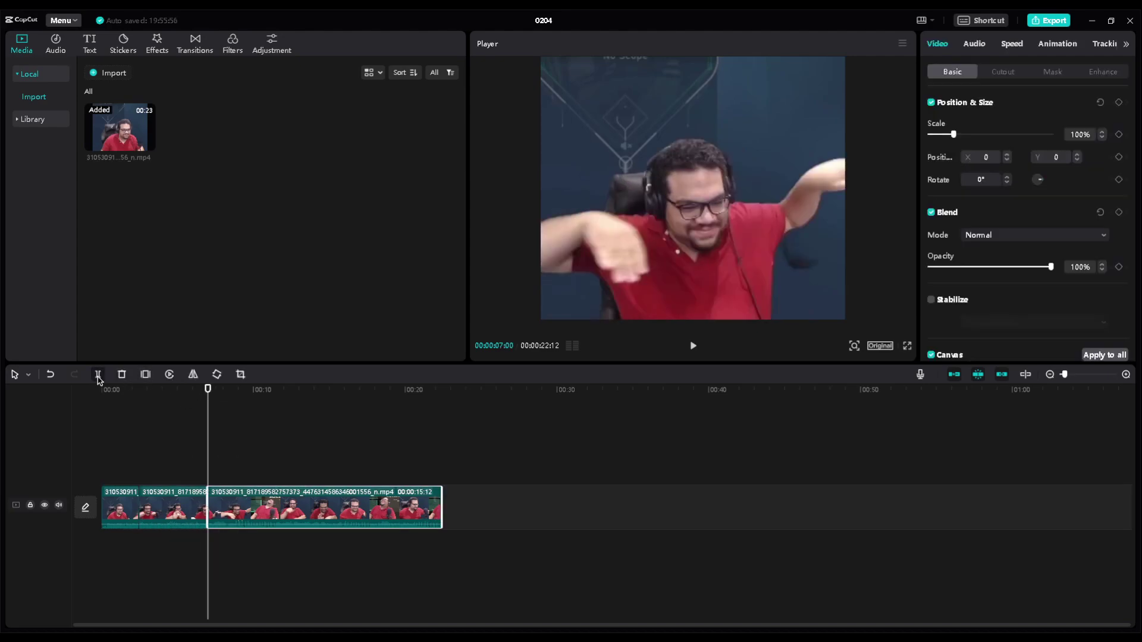
click(262, 397)
click(303, 506)
click(98, 374)
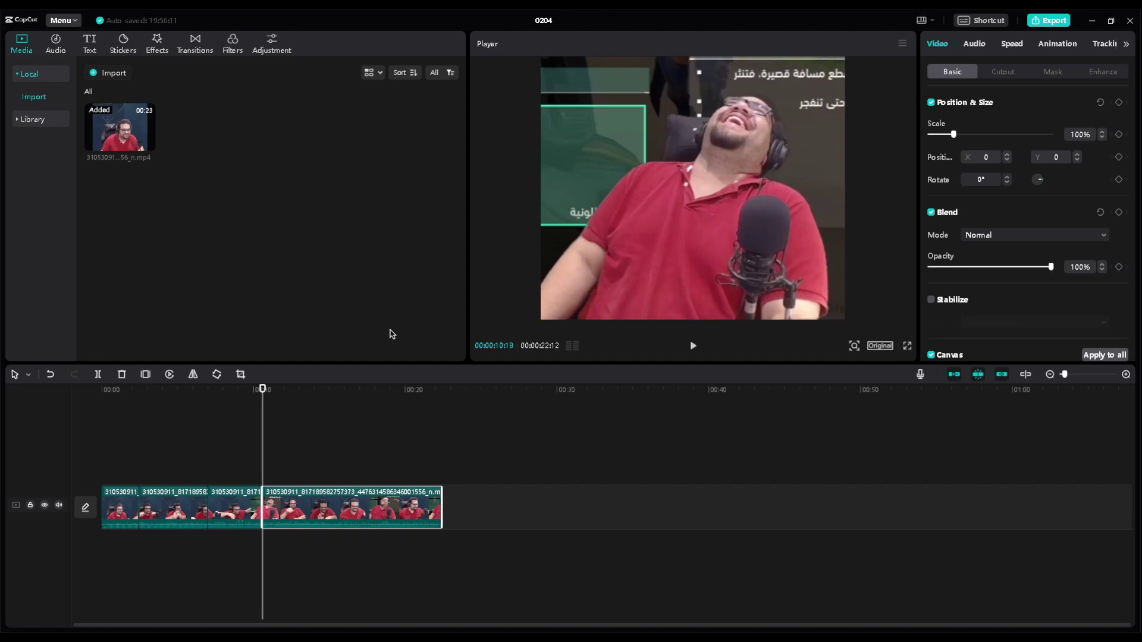
- Examine the split clips at several timeline zoom levels with the playhead at the start
click(445, 427)
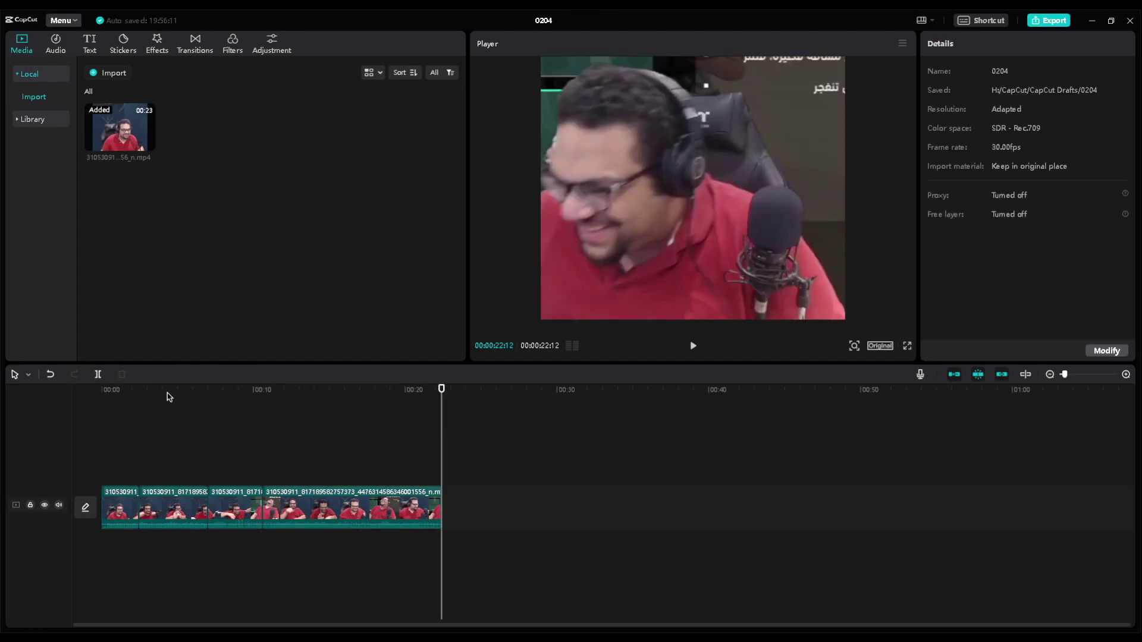
key(Home)
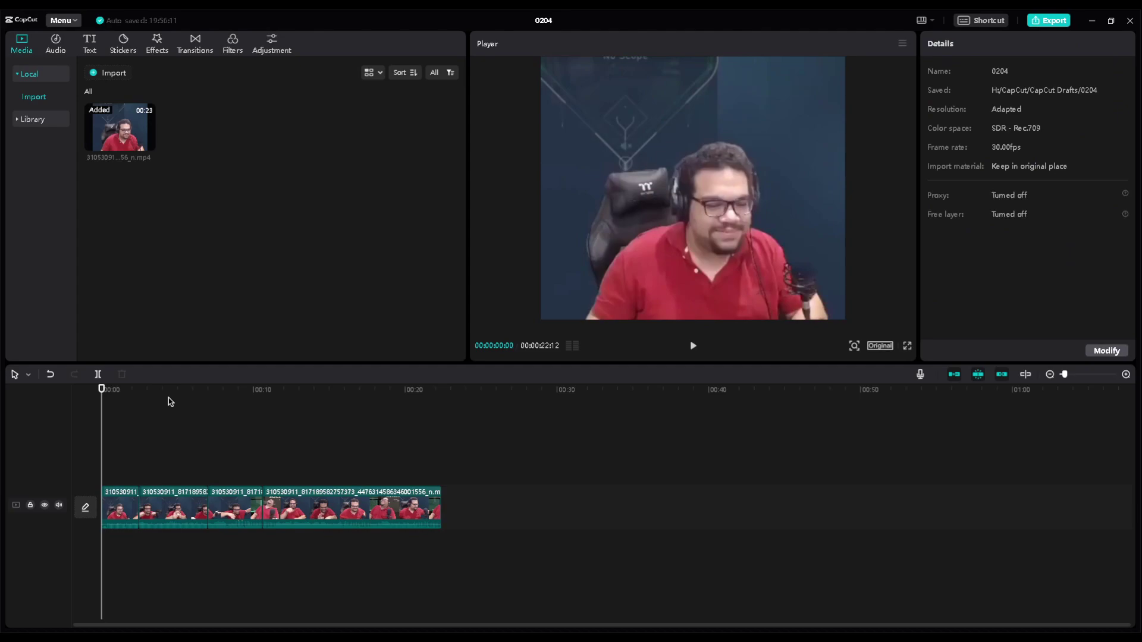
scroll(177, 401, up, 2)
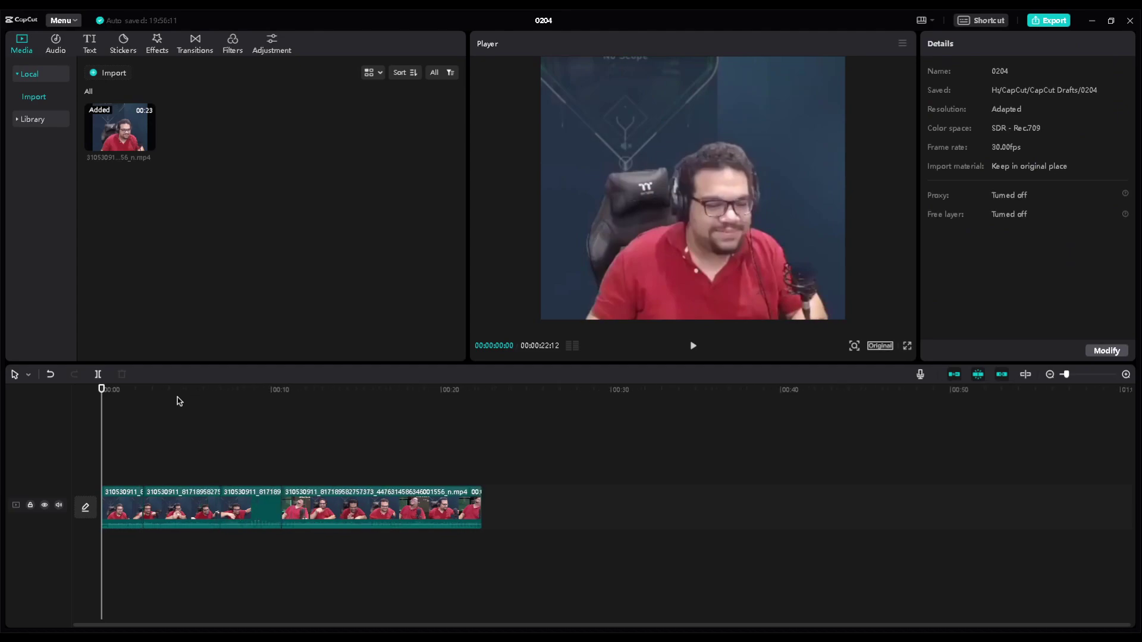
scroll(177, 401, up, 3)
scroll(177, 401, down, 2)
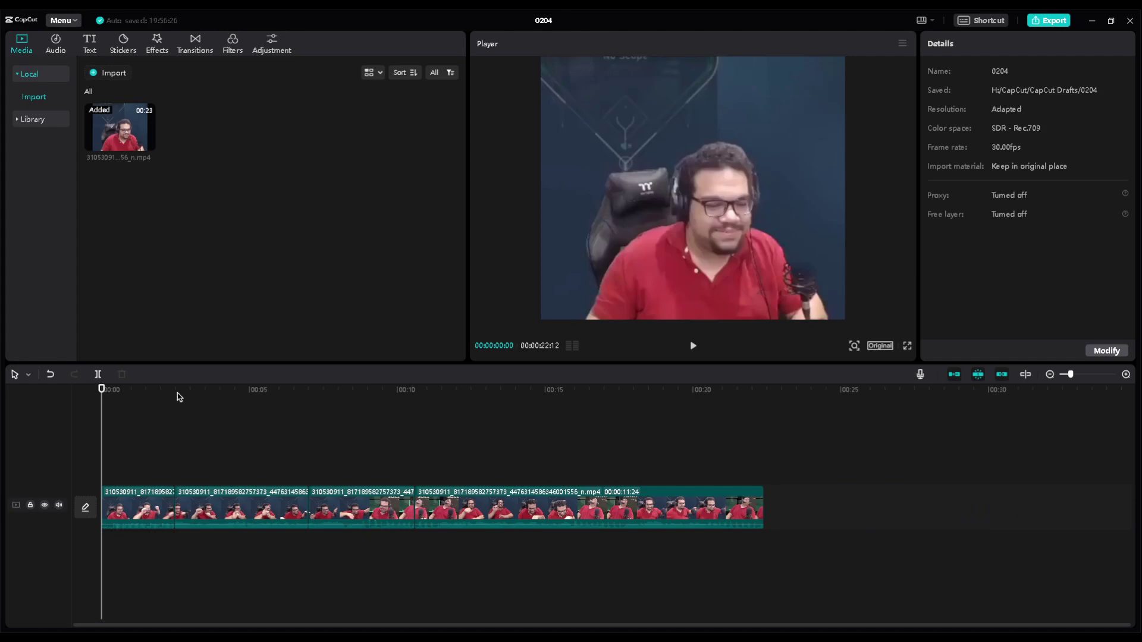
scroll(185, 403, up, 1)
scroll(186, 402, down, 3)
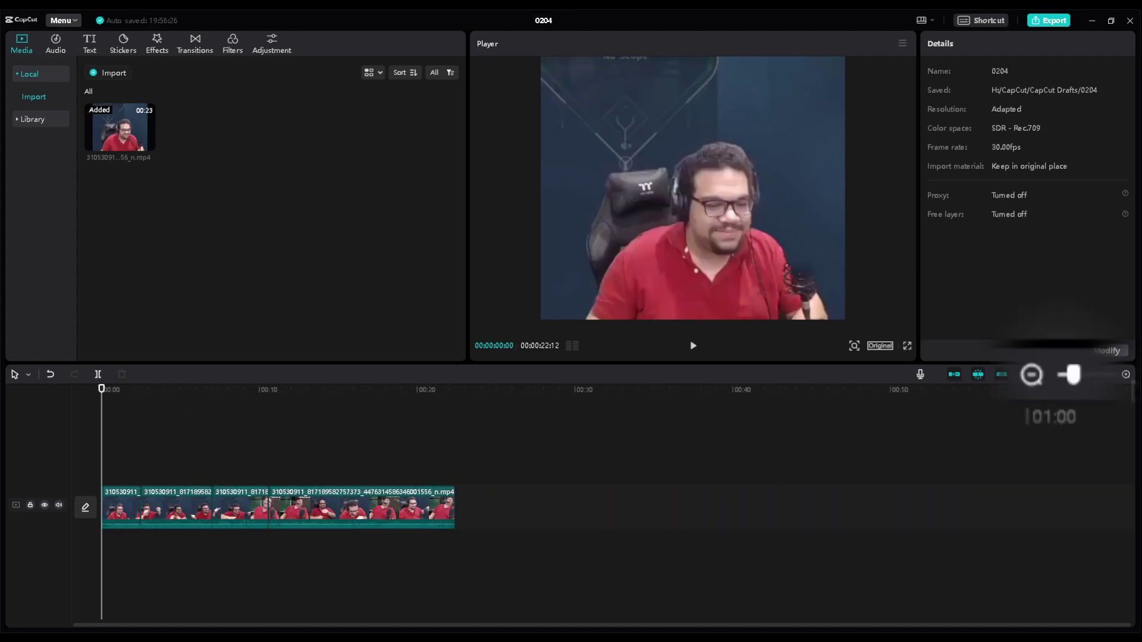
mouse_move(1070, 375)
mouse_down()
mouse_move(1091, 374)
mouse_move(1071, 378)
mouse_up()
scroll(127, 403, up, 1)
scroll(128, 400, up, 3)
scroll(133, 399, down, 2)
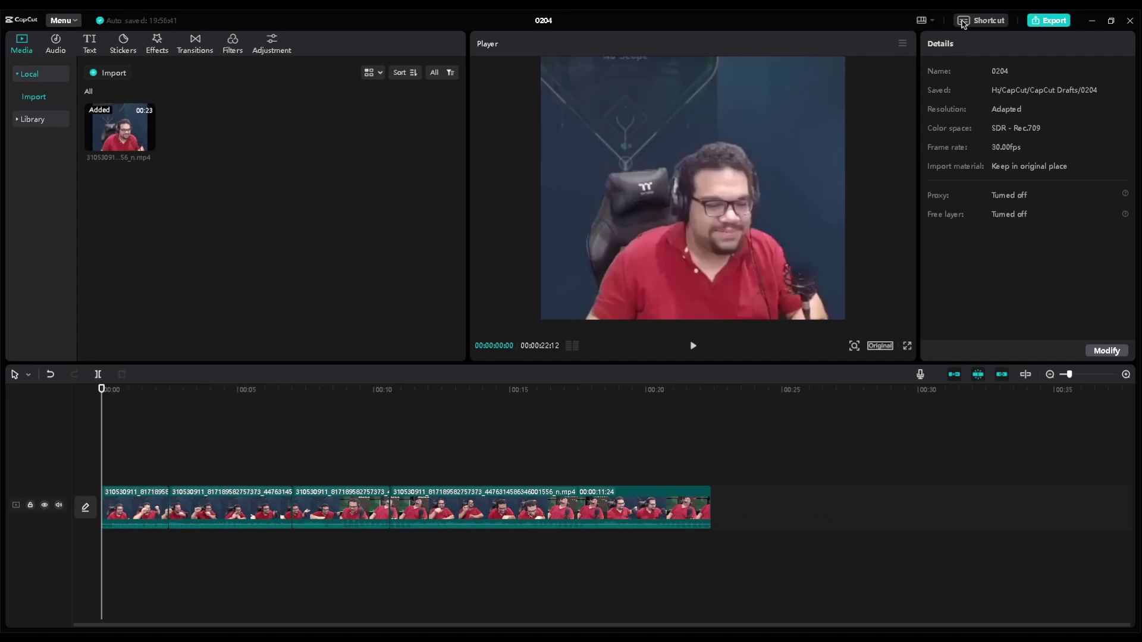
- Look over the list of timeline keyboard shortcuts and close it
click(978, 21)
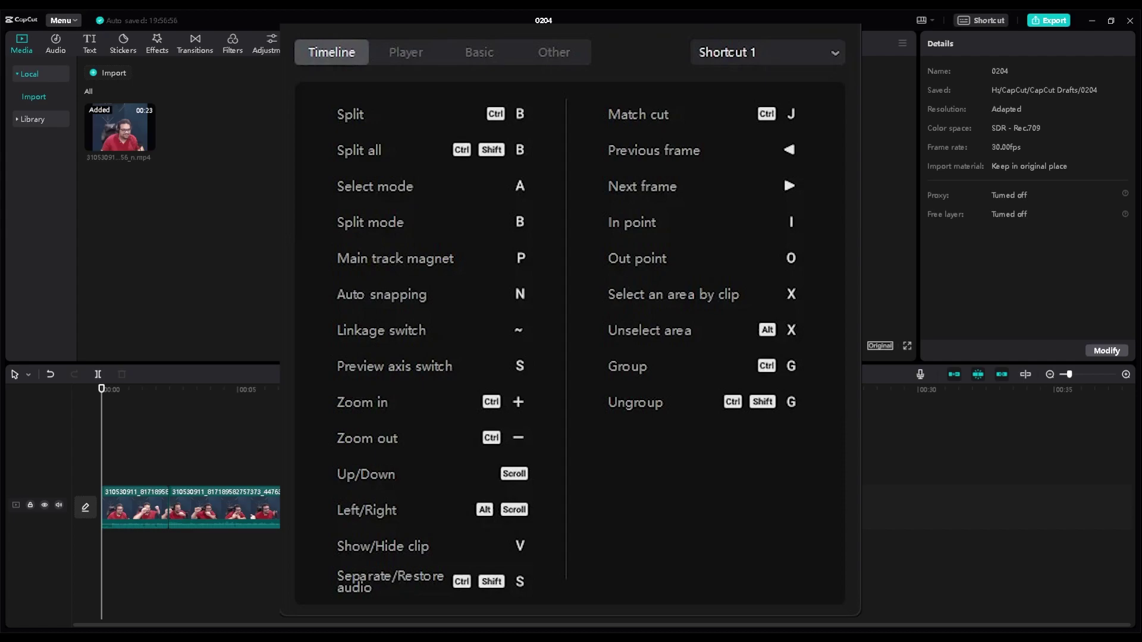
click(235, 232)
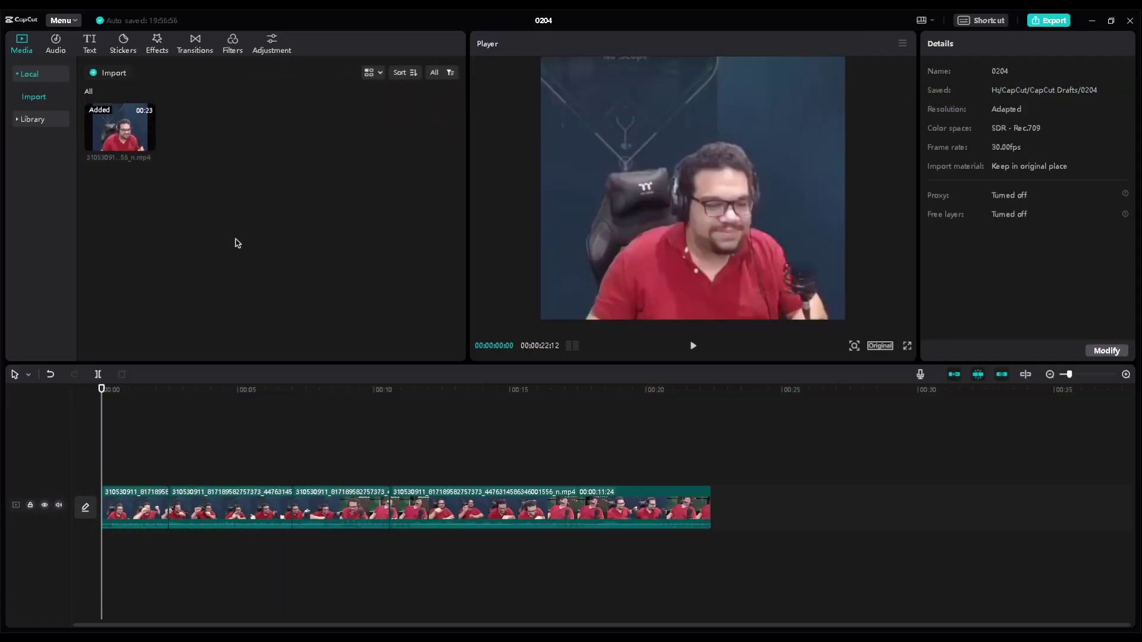
- Browse the built-in music list from the Vlog section to its end and back to the start
click(55, 41)
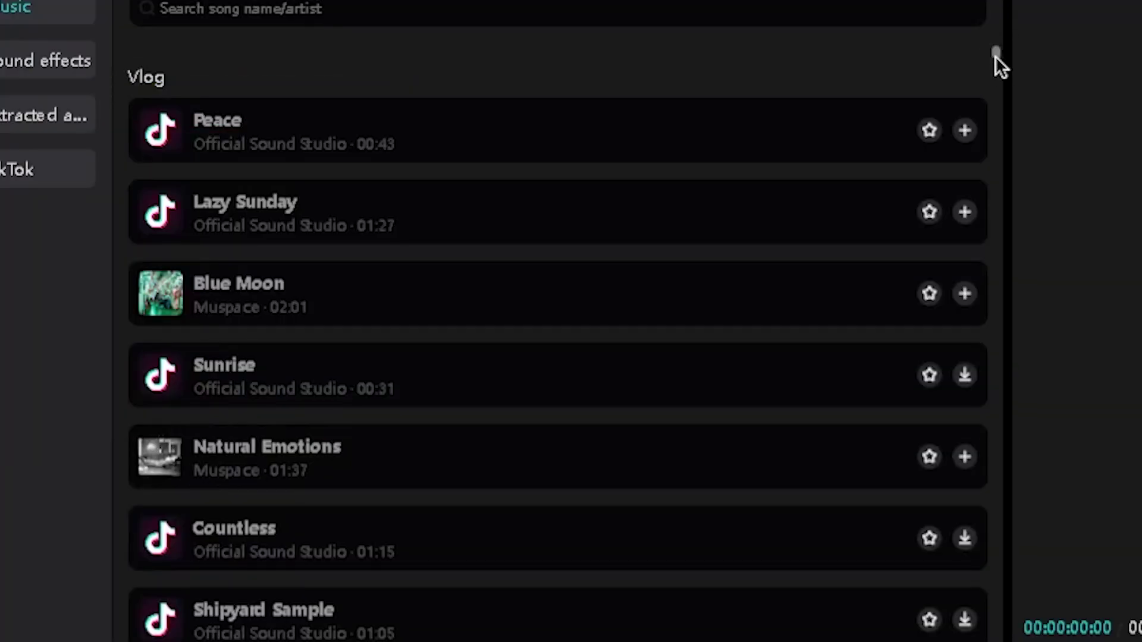
drag(995, 56, 1023, 370)
drag(998, 448, 1014, 641)
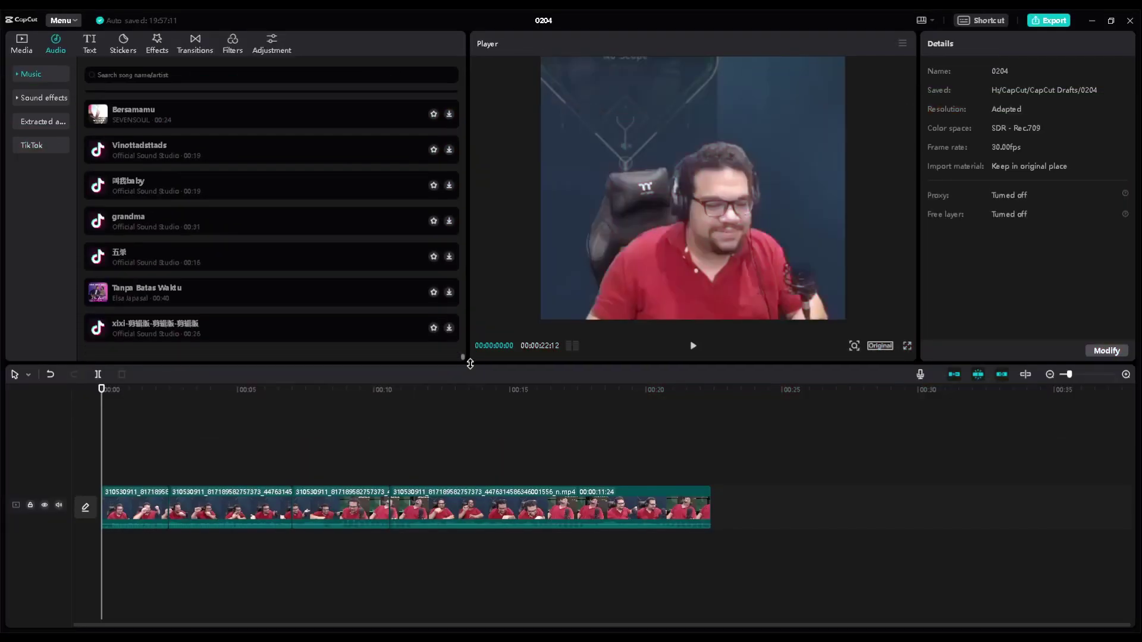
drag(469, 364, 476, 86)
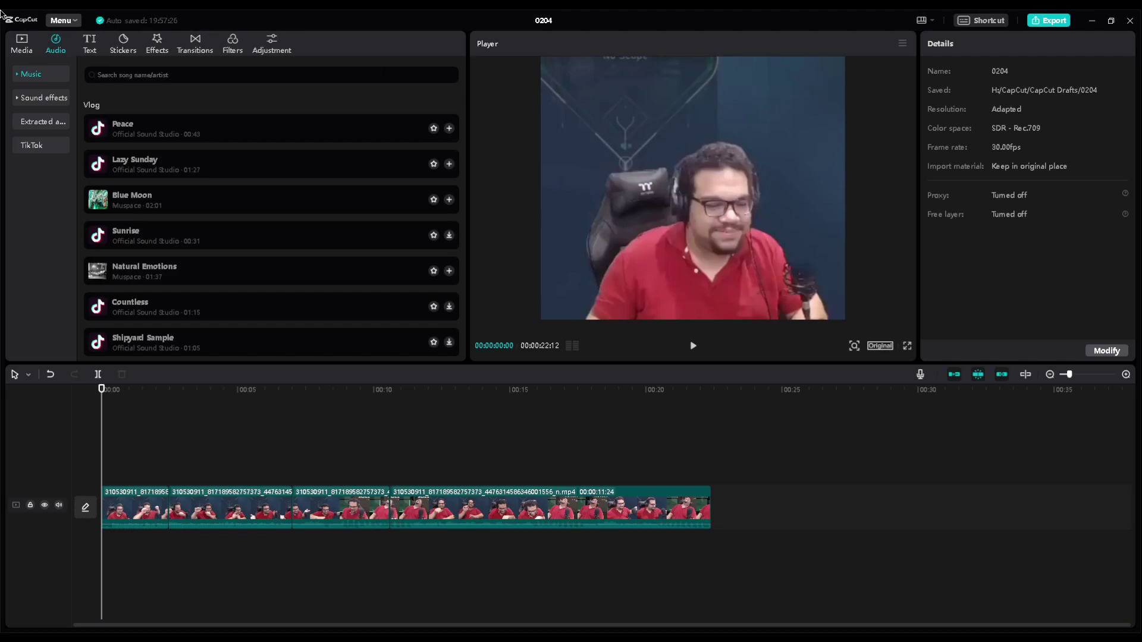
- Look over the sound effects, extracted audio and TikTok audio sections and return to the music list
click(54, 98)
click(48, 136)
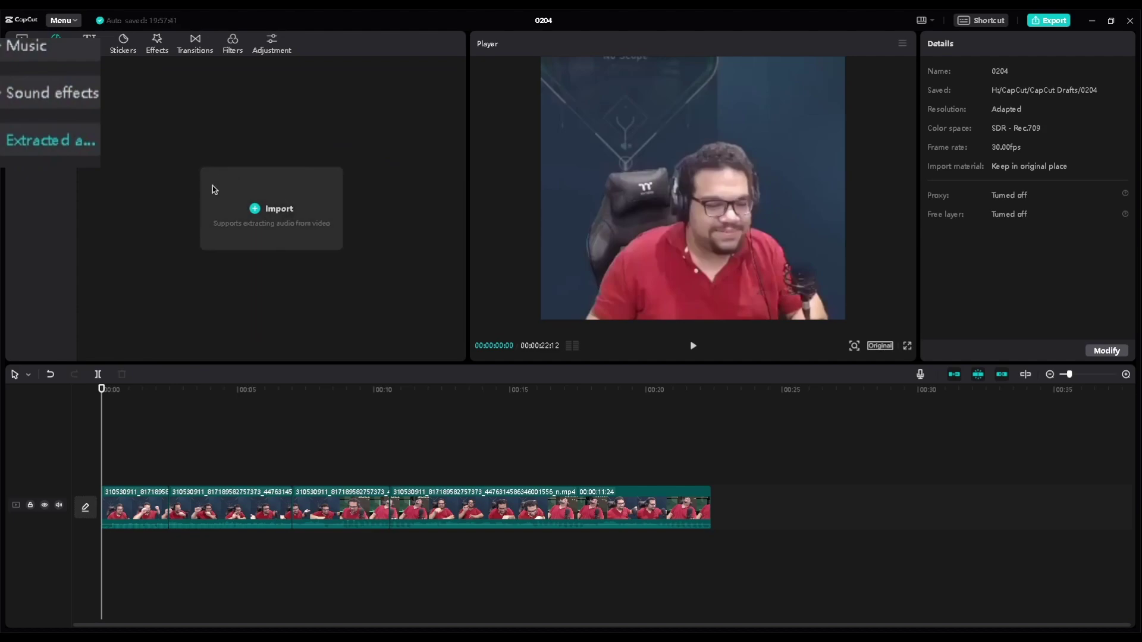
click(36, 181)
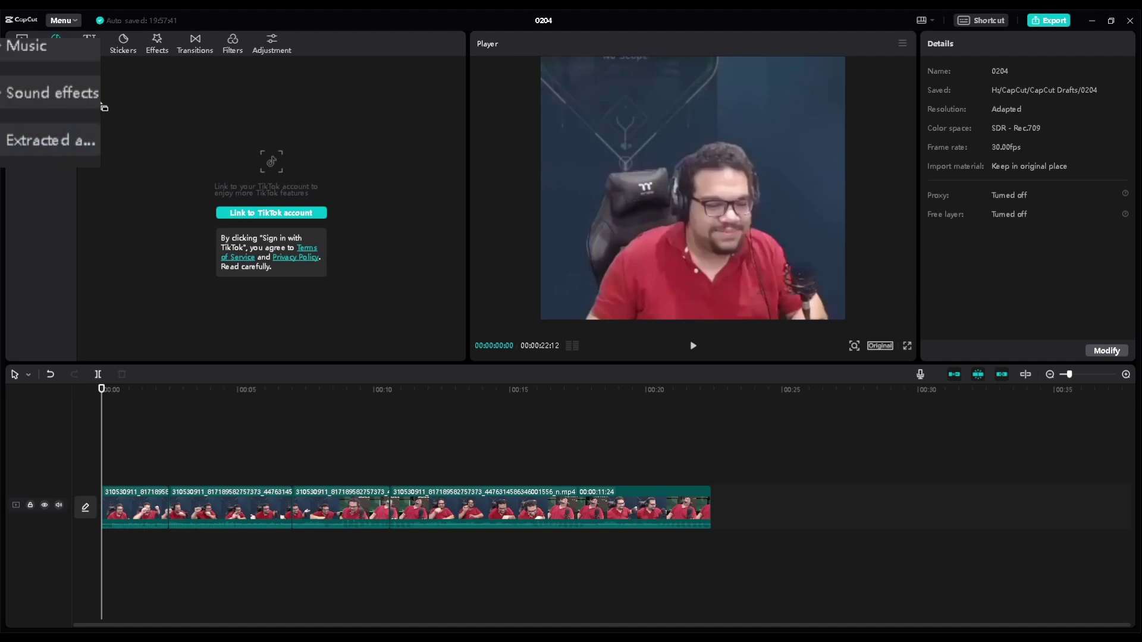
click(30, 73)
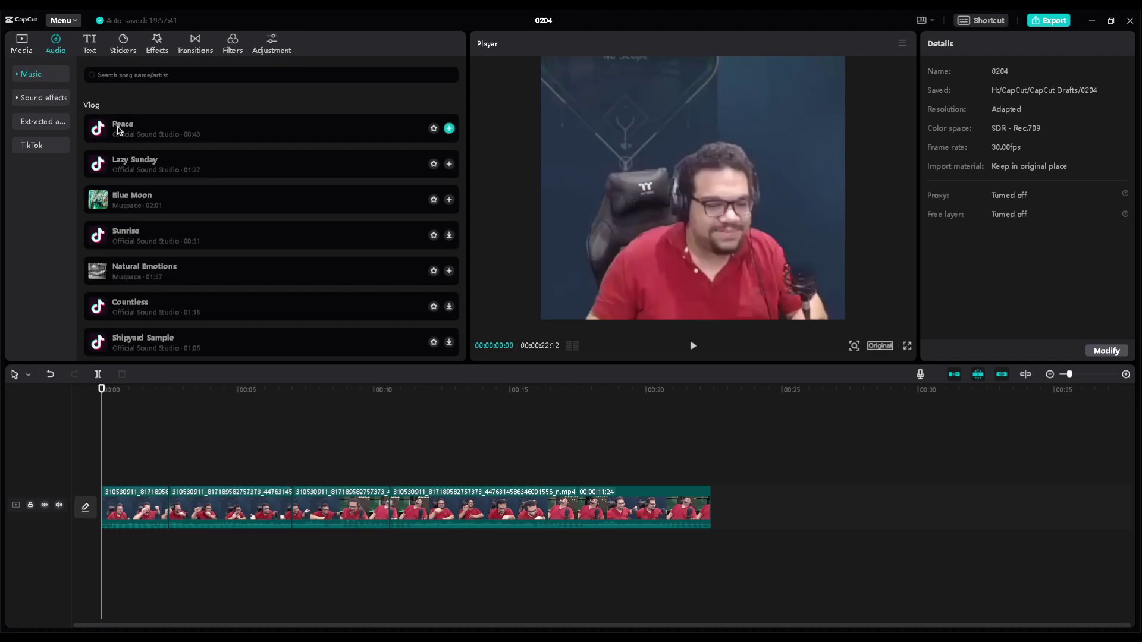
- Try out the Peace song under the video from the timeline start with a short playback, and remove it again
drag(384, 308, 106, 550)
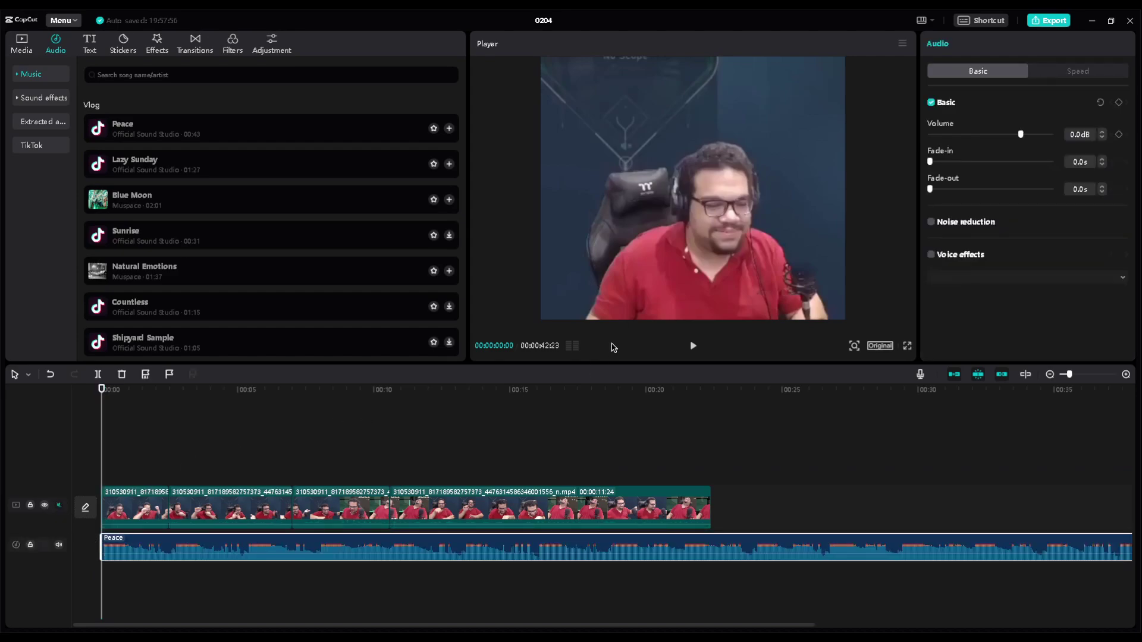
click(692, 347)
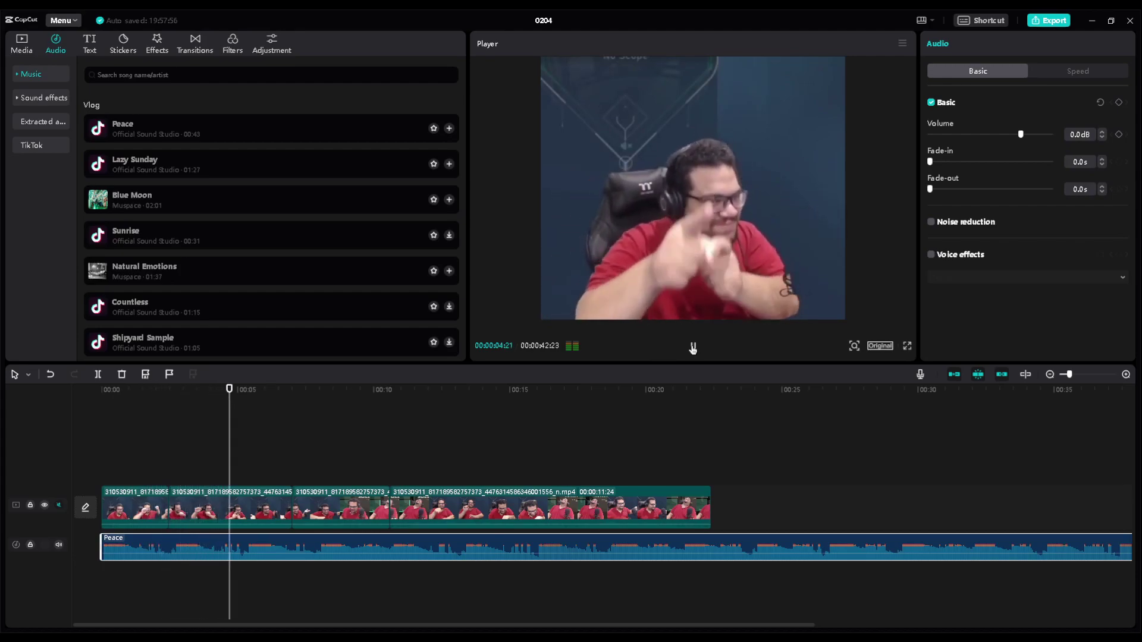
click(693, 348)
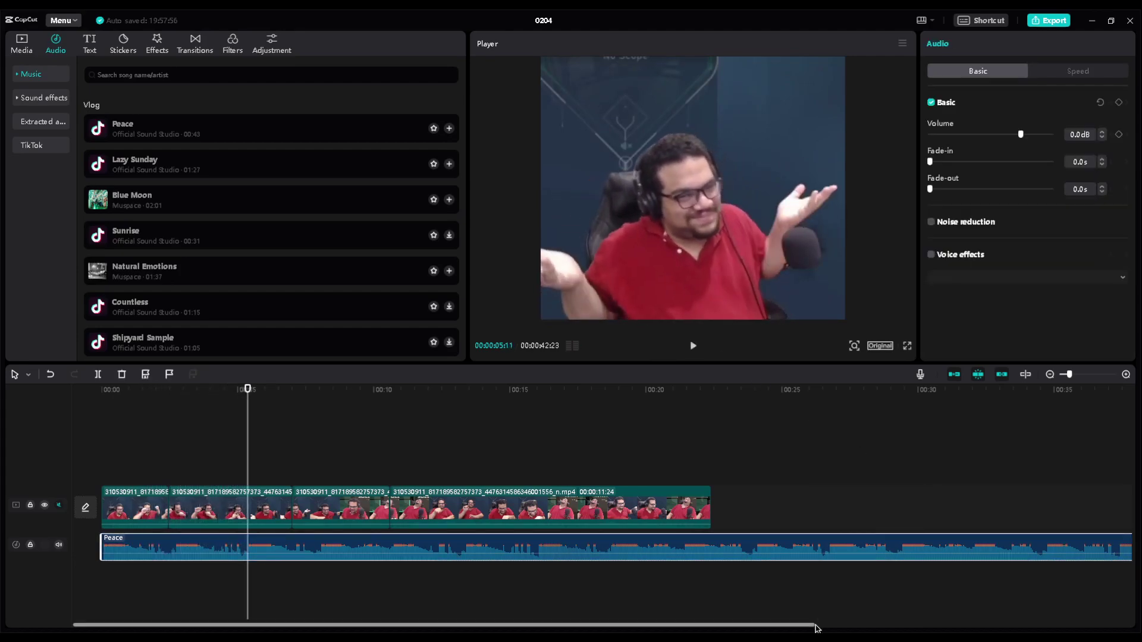
key(Delete)
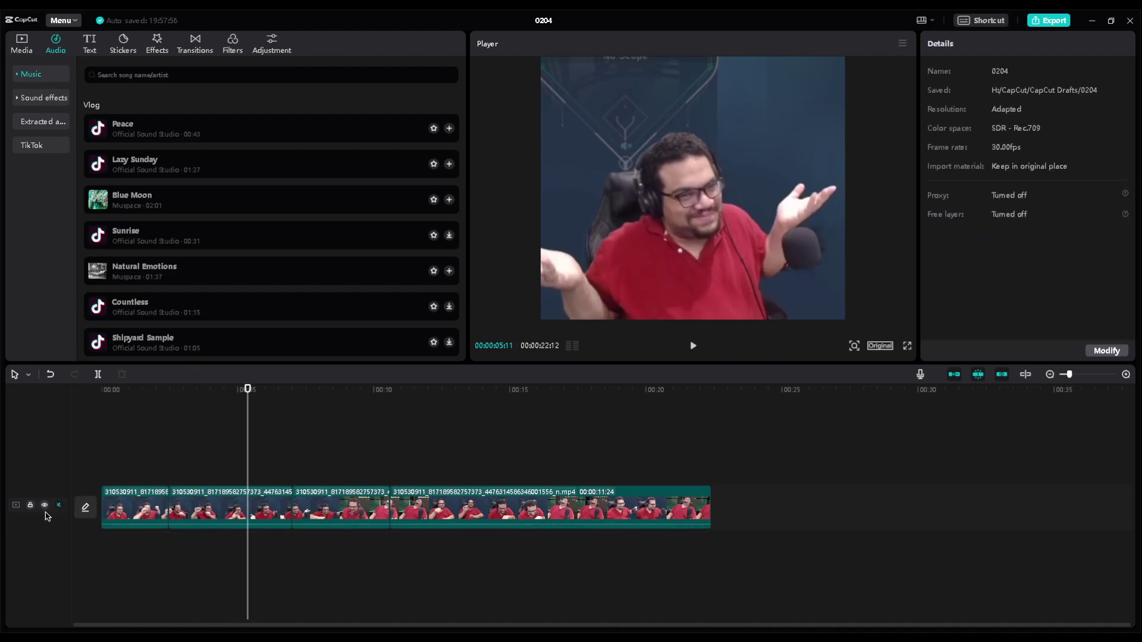
key(Home)
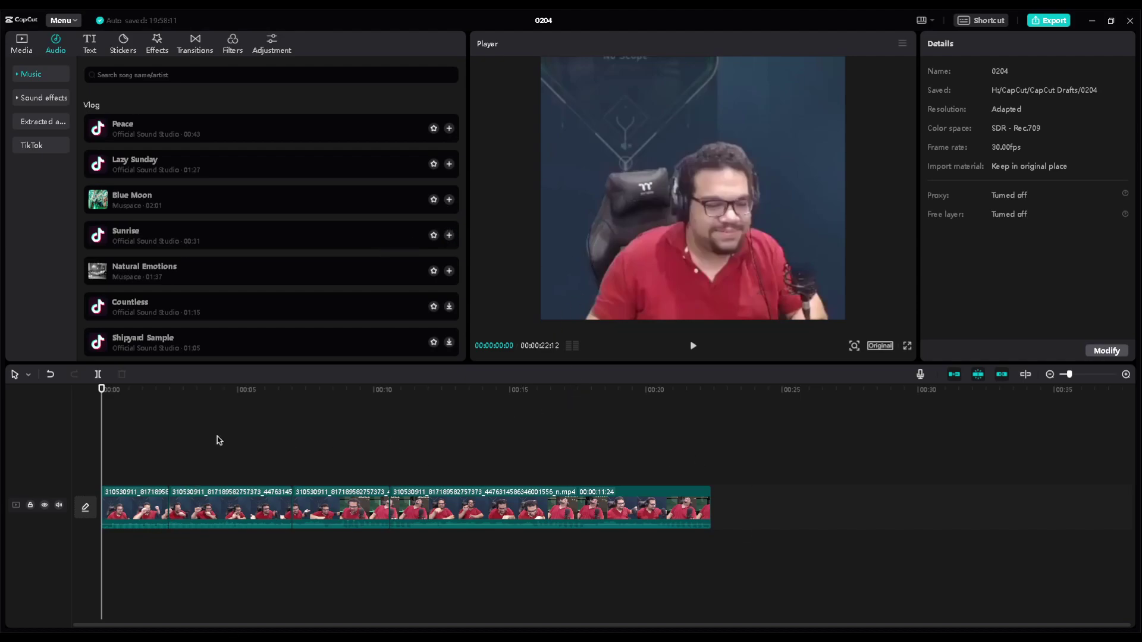
- Look over the default text option and browse the Trending text effects
click(89, 45)
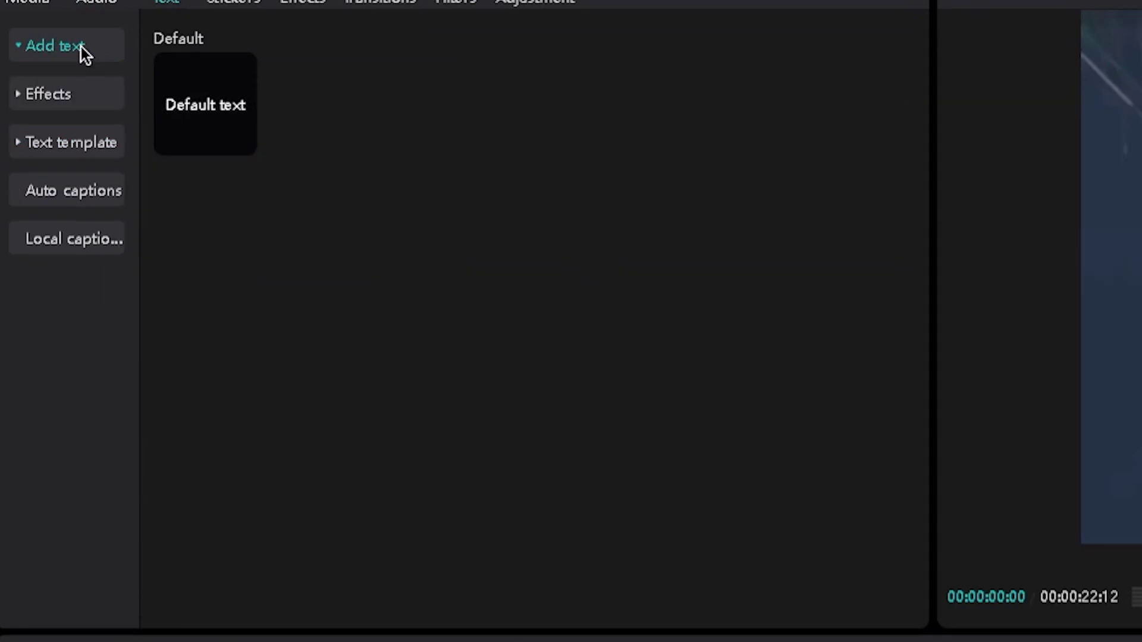
click(85, 52)
click(83, 41)
click(78, 42)
mouse_move(191, 101)
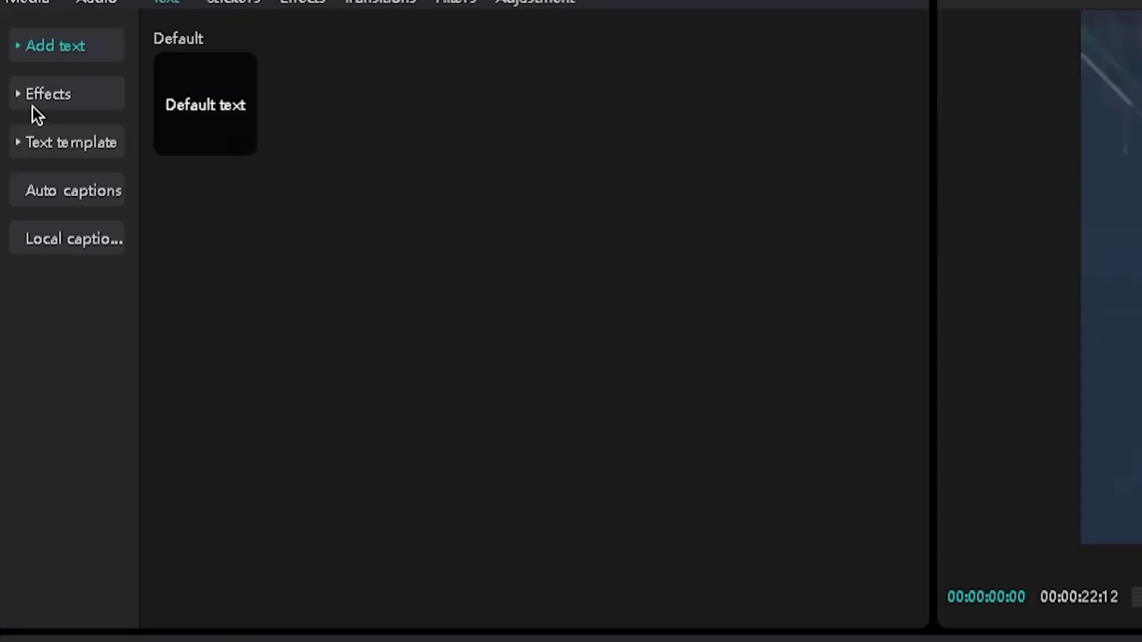
click(35, 100)
drag(928, 52, 956, 438)
click(58, 139)
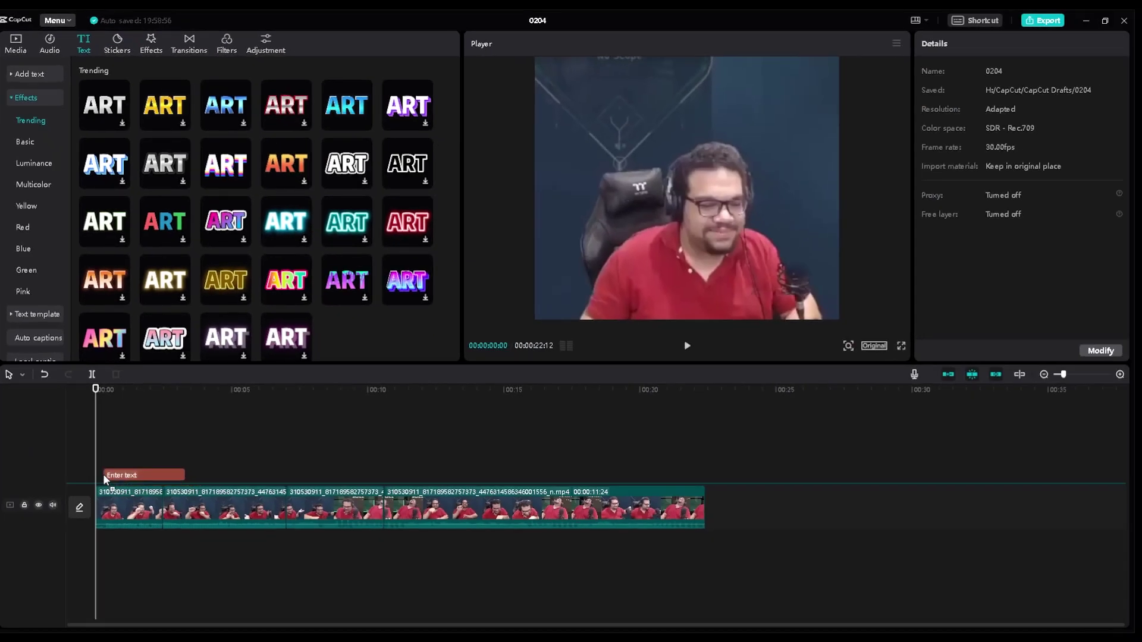
- Try out a Trending text effect above the video near its start, repositioning it in the frame, and delete it
click(102, 474)
click(142, 402)
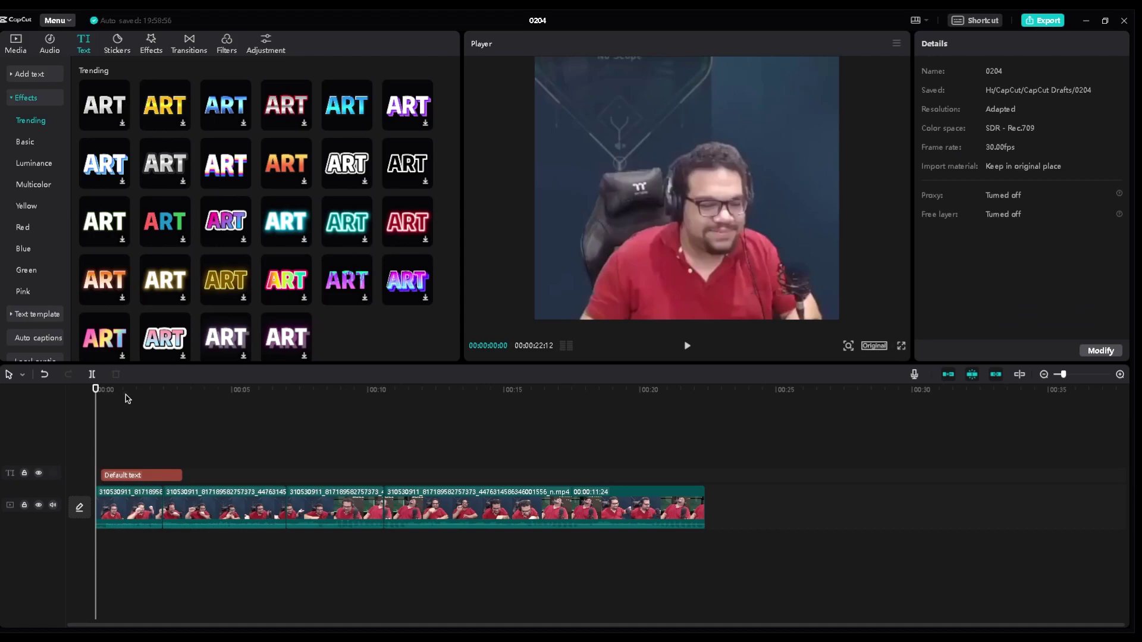
click(131, 390)
drag(660, 197, 605, 107)
key(Delete)
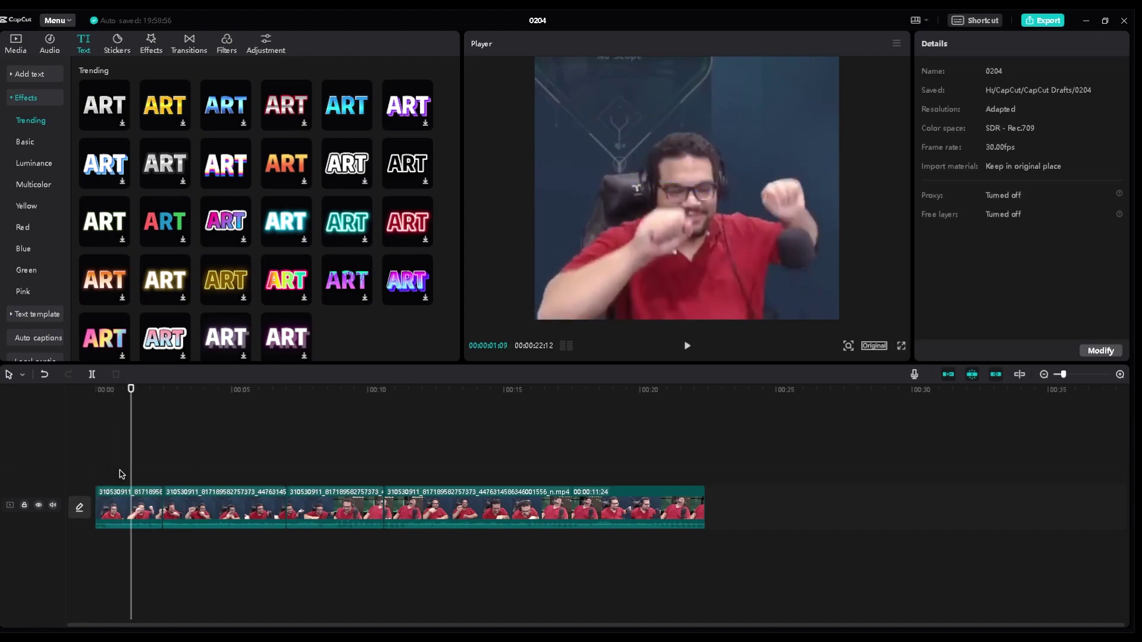
- Place the RETRO OUTFIT IDEAS template from the Trending text templates above the video at 00:00:01:09
click(26, 97)
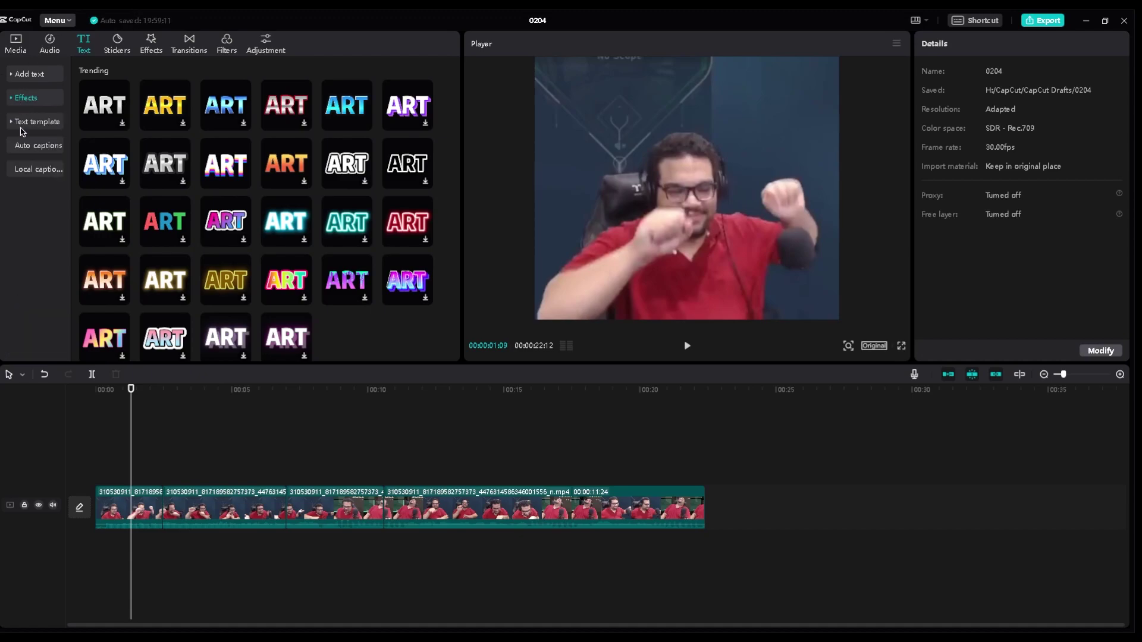
click(24, 122)
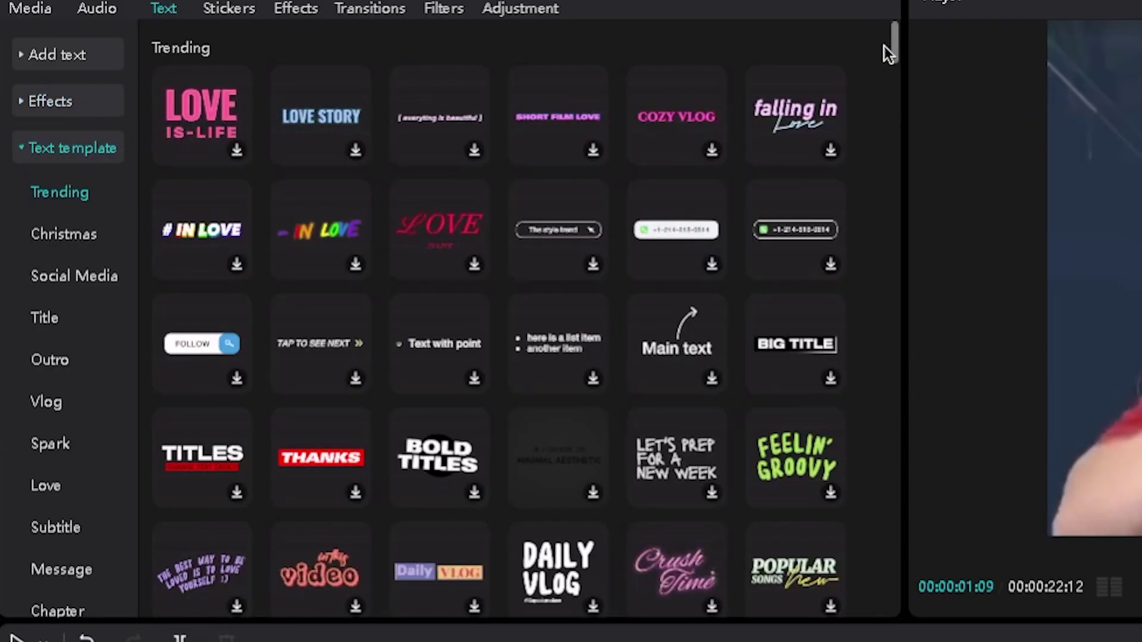
drag(901, 35, 905, 105)
drag(819, 234, 131, 474)
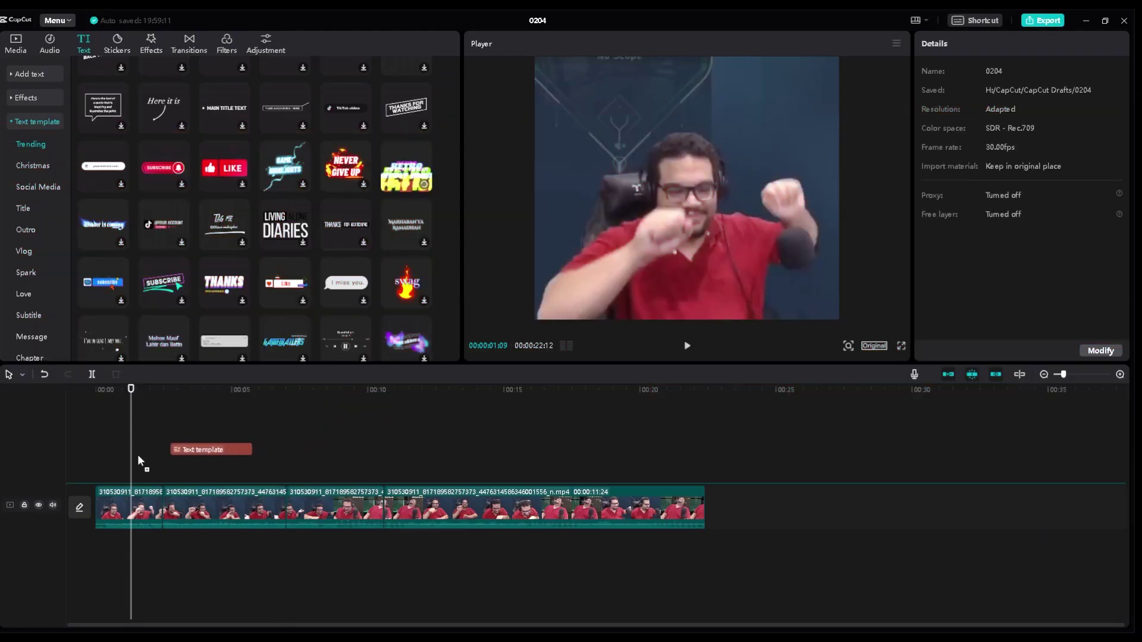
- Scale the RETRO OUTFIT IDEAS text to 50% and move it to X -694, Y 1171 in the frame
mouse_move(131, 390)
mouse_down()
mouse_move(154, 390)
mouse_move(141, 388)
mouse_up()
mouse_move(951, 182)
mouse_down()
mouse_move(963, 185)
mouse_move(938, 185)
mouse_up()
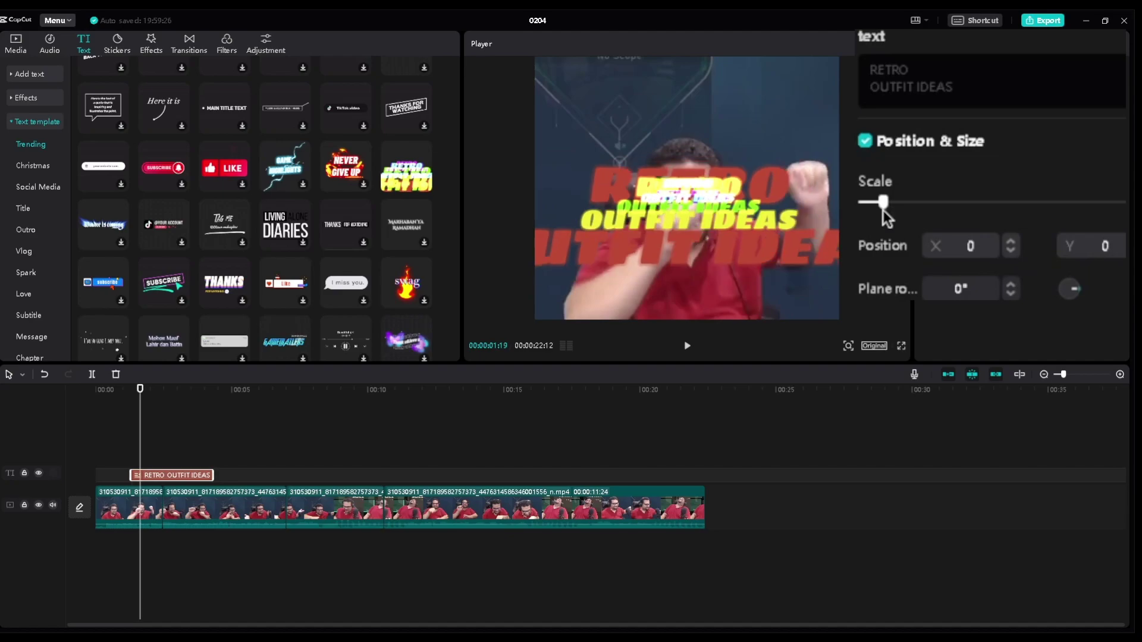
mouse_move(146, 389)
mouse_down()
mouse_move(156, 390)
mouse_move(138, 389)
mouse_up()
drag(659, 126, 622, 89)
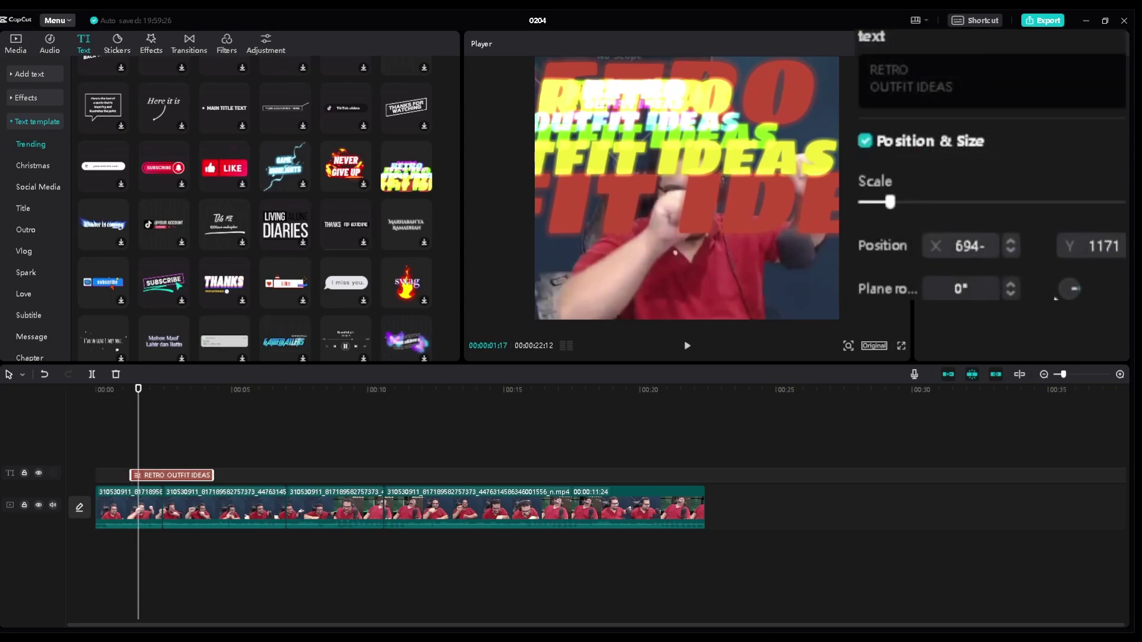
- Look through the template's font, style, shadow and position settings and delete the template from the timeline
scroll(1119, 132, up, 5)
scroll(1053, 245, down, 5)
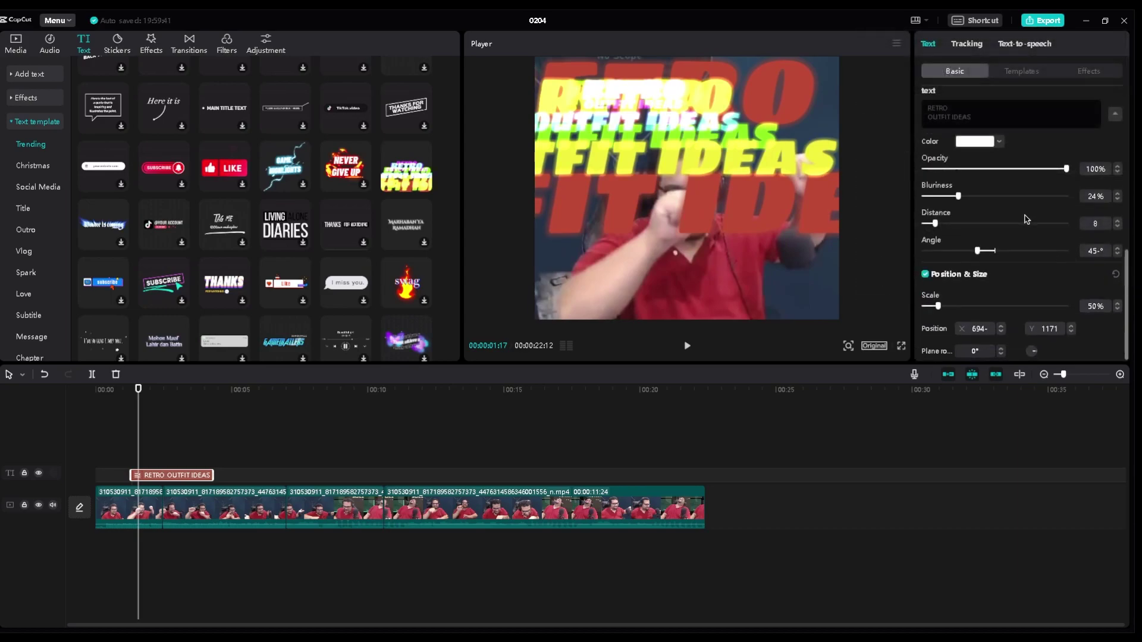
scroll(1049, 283, up, 2)
scroll(1049, 283, up, 5)
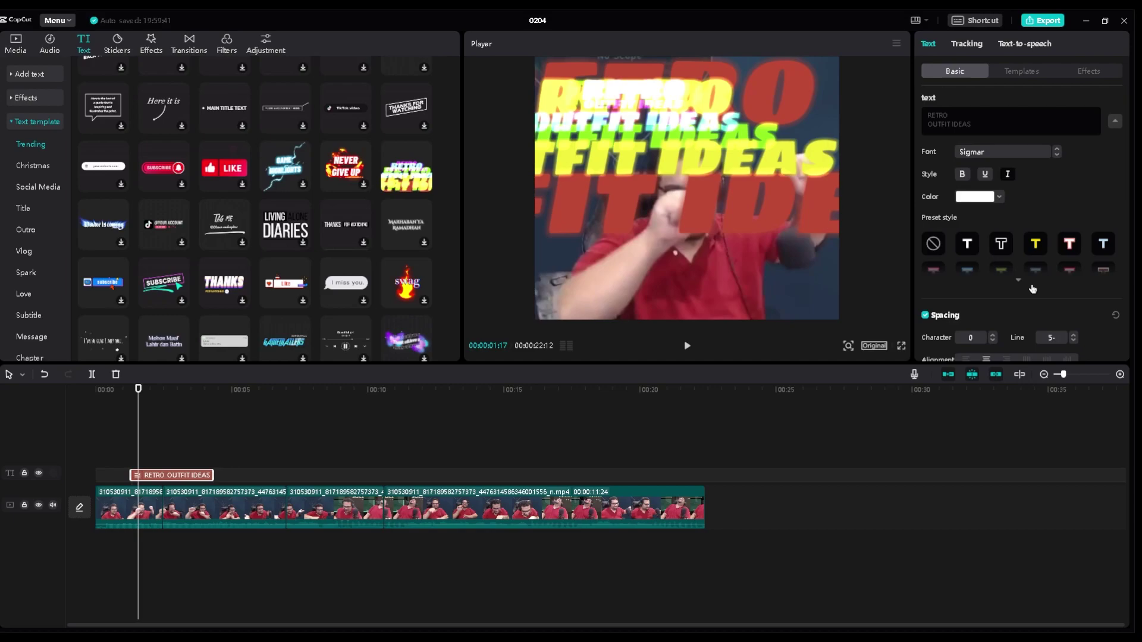
key(Delete)
- Look over the auto captions options and the local captions import section
click(40, 120)
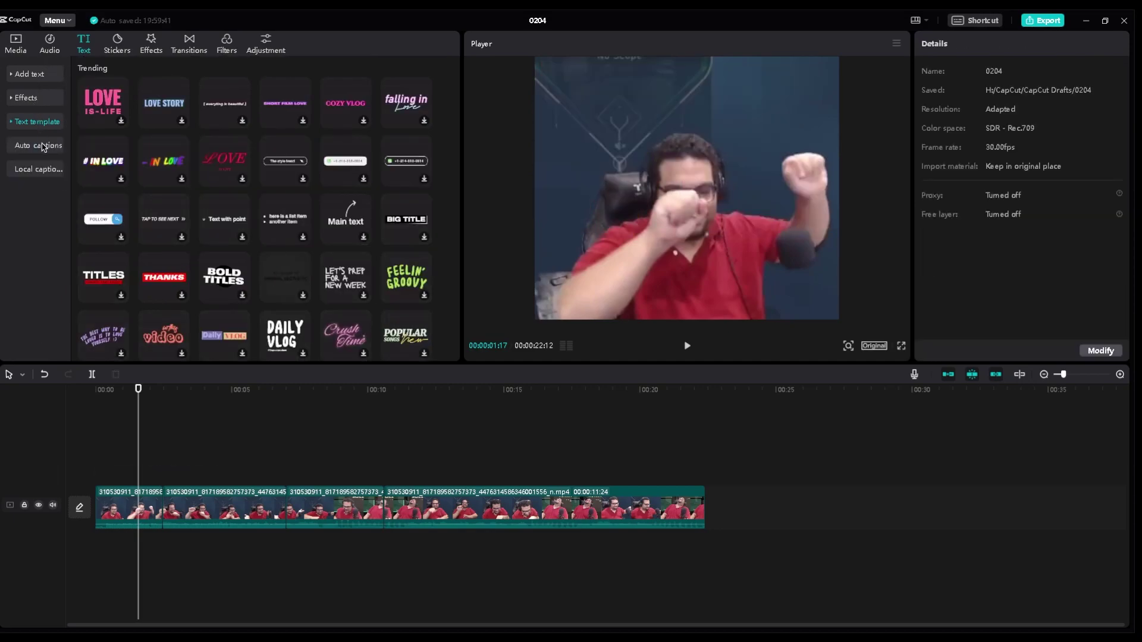
click(38, 147)
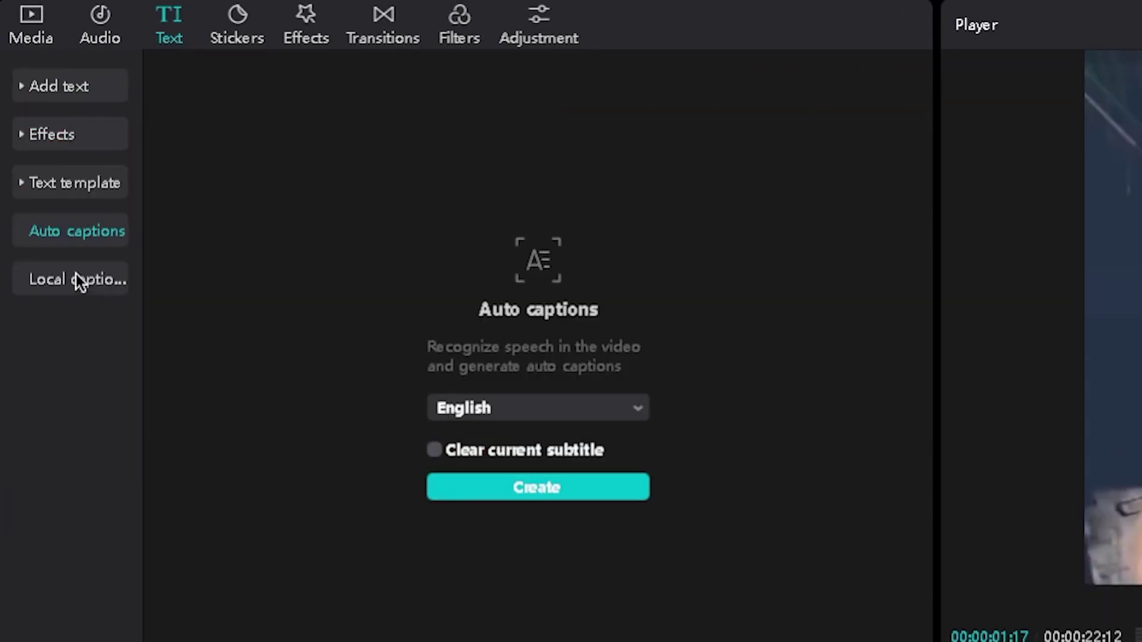
click(73, 266)
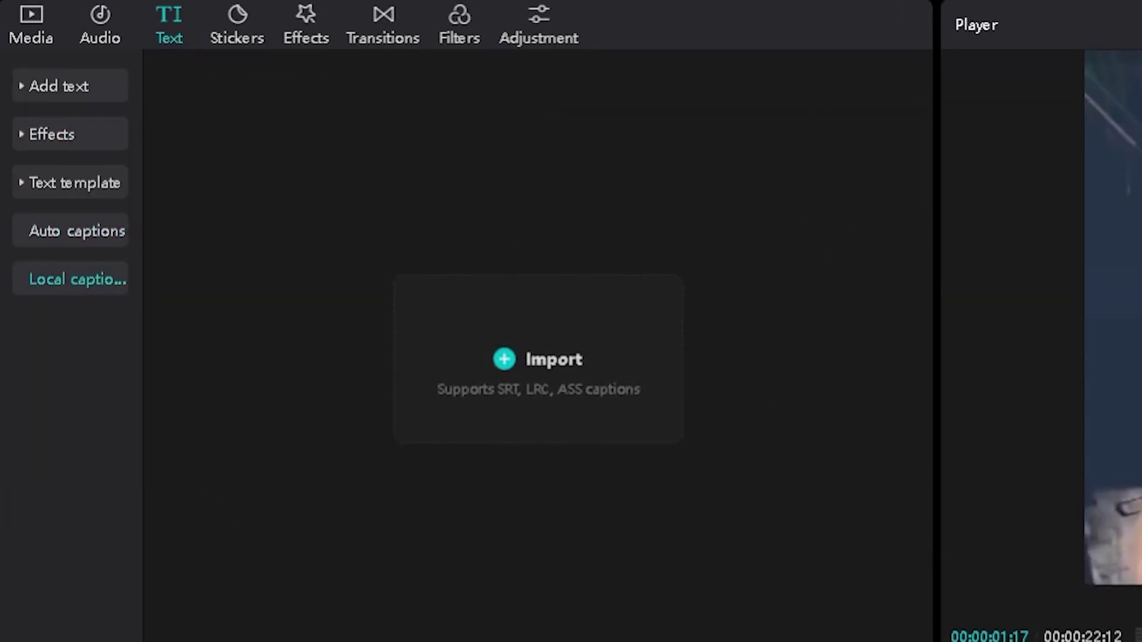
- Add a default text clip above the video at 00:00:01:17 and move the text to the upper part of the frame
click(60, 86)
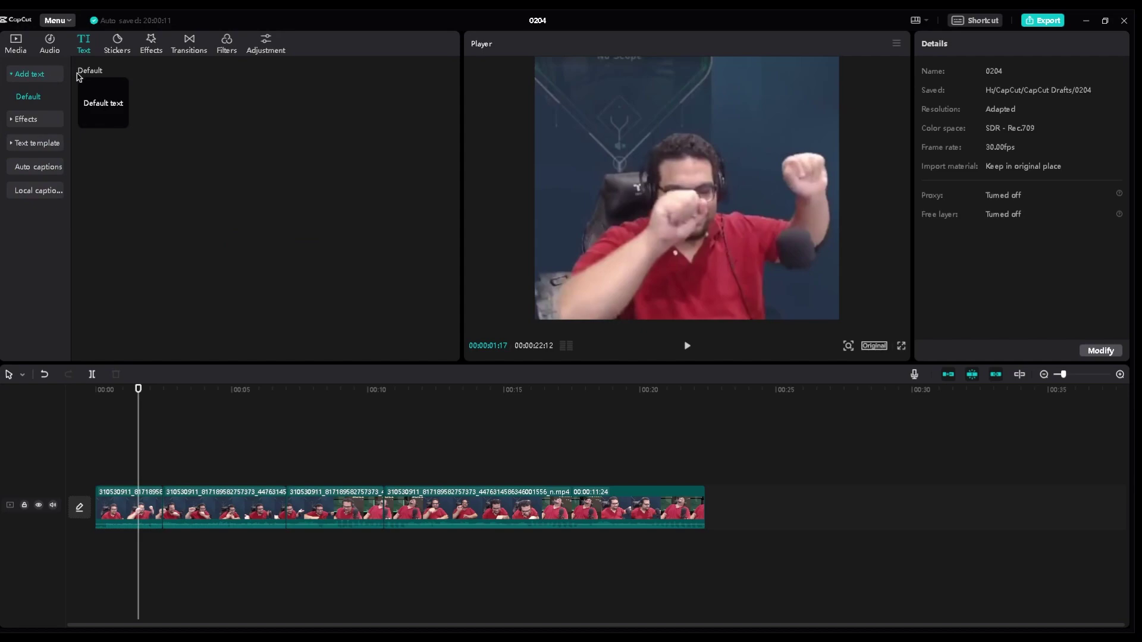
drag(116, 116, 138, 477)
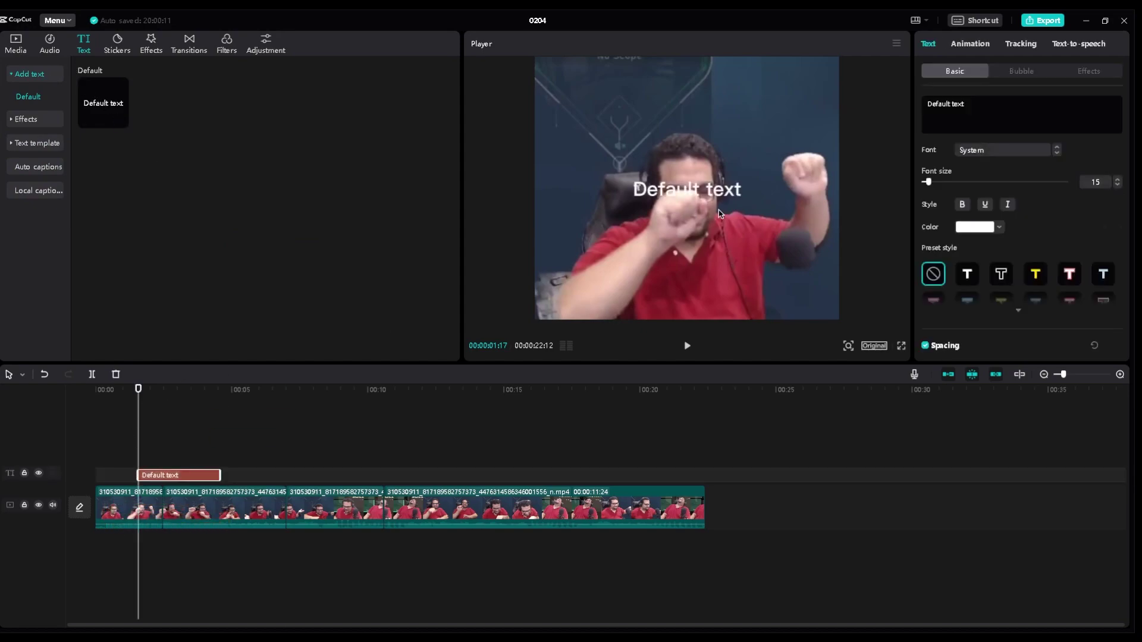
drag(706, 199, 716, 119)
- Replace the default text's wording with "love u" followed by the person's name
double_click(990, 111)
click(990, 111)
key(ctrl+a)
text(love u afifi)
- Repeat the phrase on four separate lines and move the text block to the upper-left area of the video frame
key(ctrl+a)
key(ctrl+x)
key(ctrl+v)
key(ctrl+v)
key(ctrl+v)
key(ctrl+v)
key(ctrl+v)
key(ctrl+v)
key(ctrl+v)
key(ctrl+v)
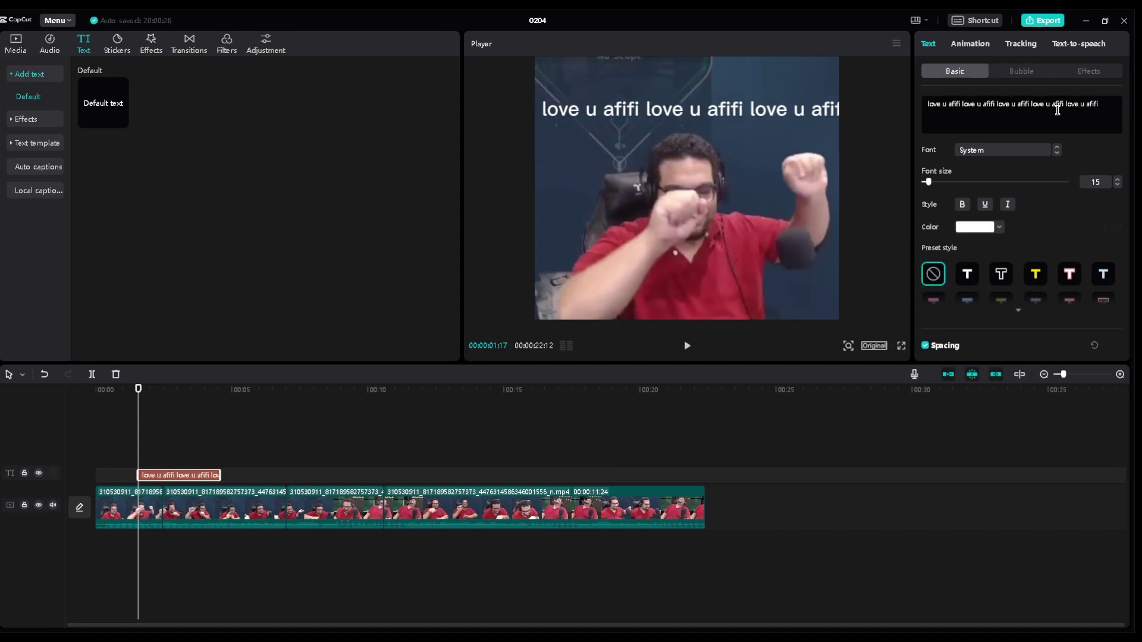
key(ctrl+z)
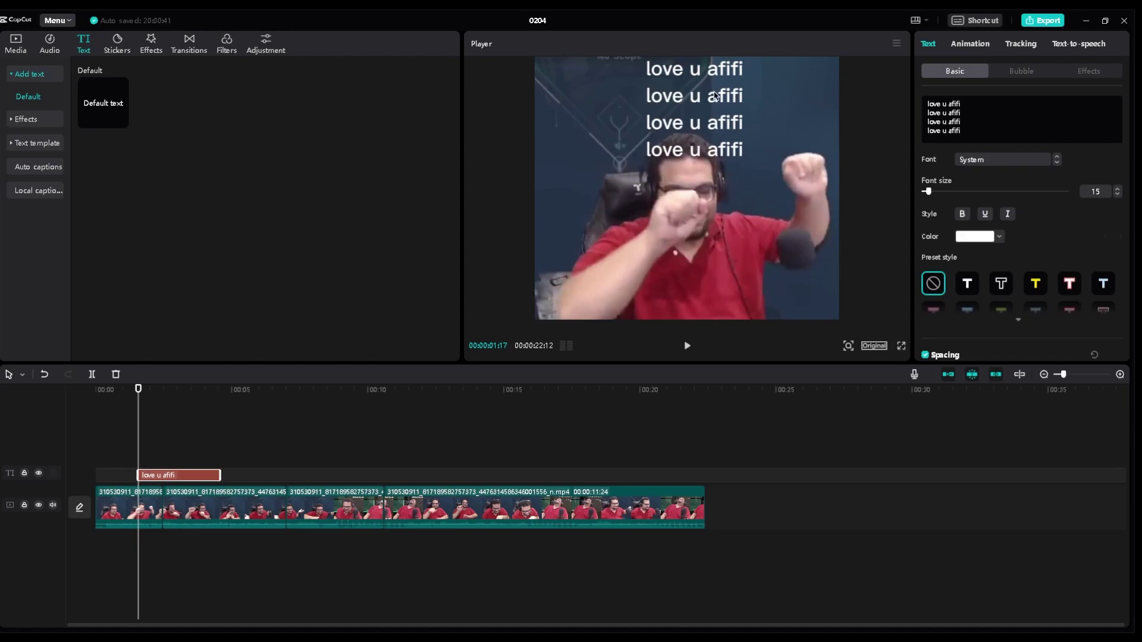
drag(642, 117, 607, 104)
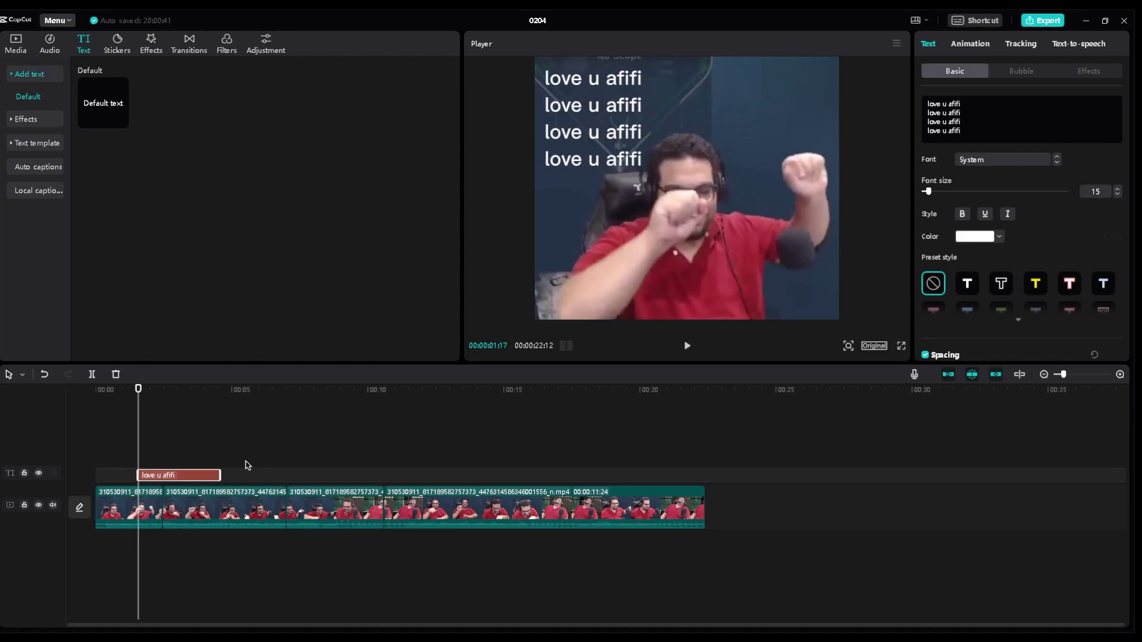
- Apply the orange preset style with red shadow to the text and look over its stroke, background and shadow settings
click(144, 404)
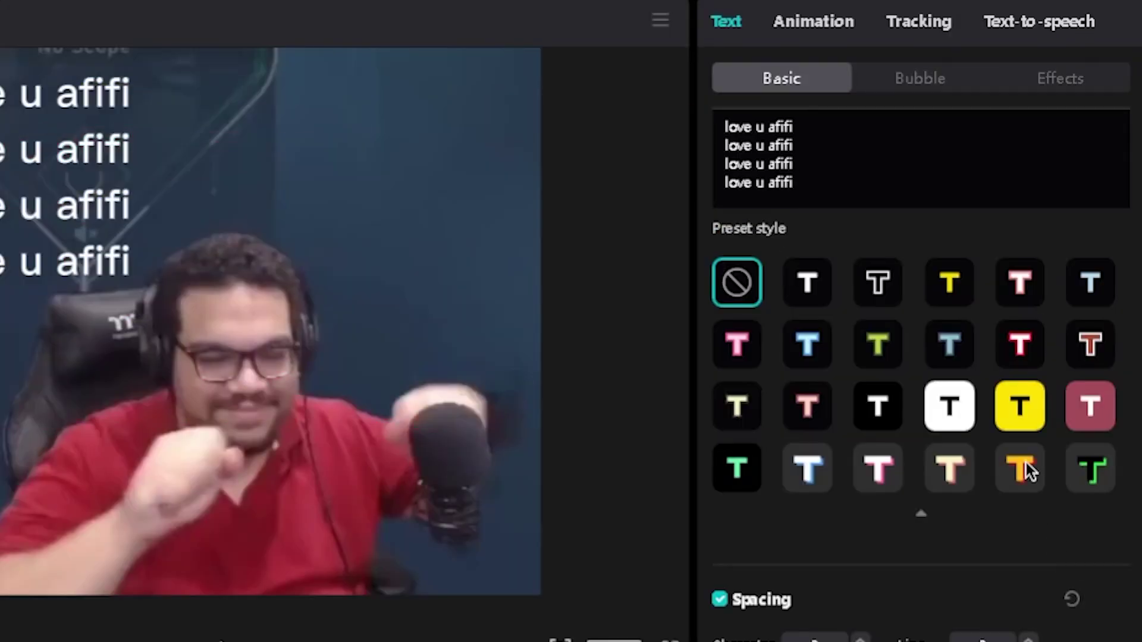
click(1025, 464)
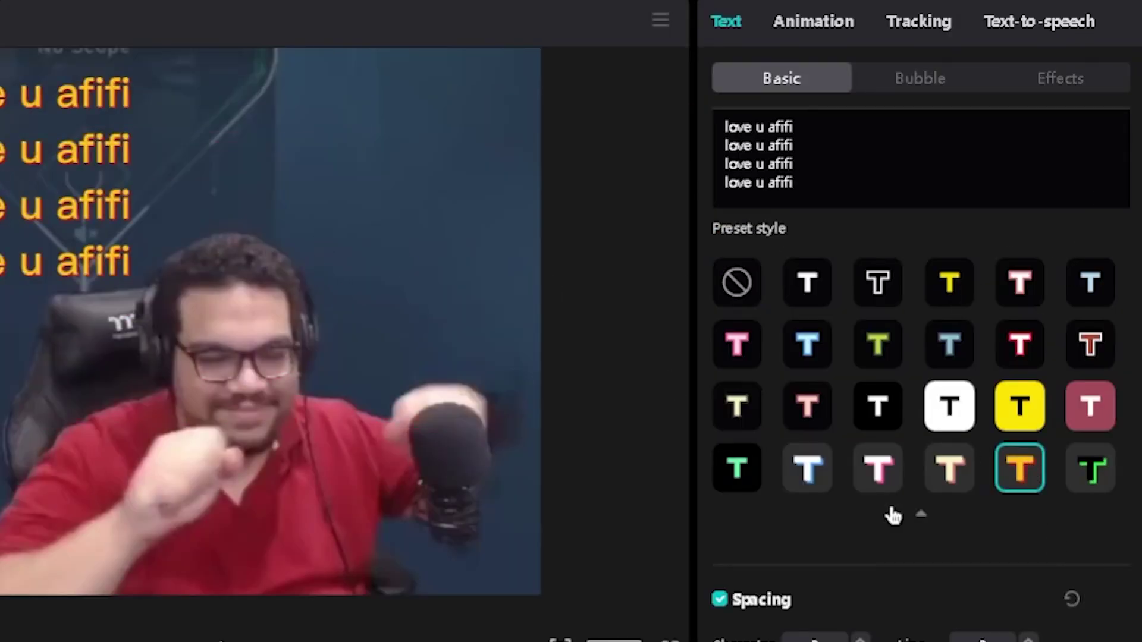
click(916, 514)
scroll(880, 454, down, 10)
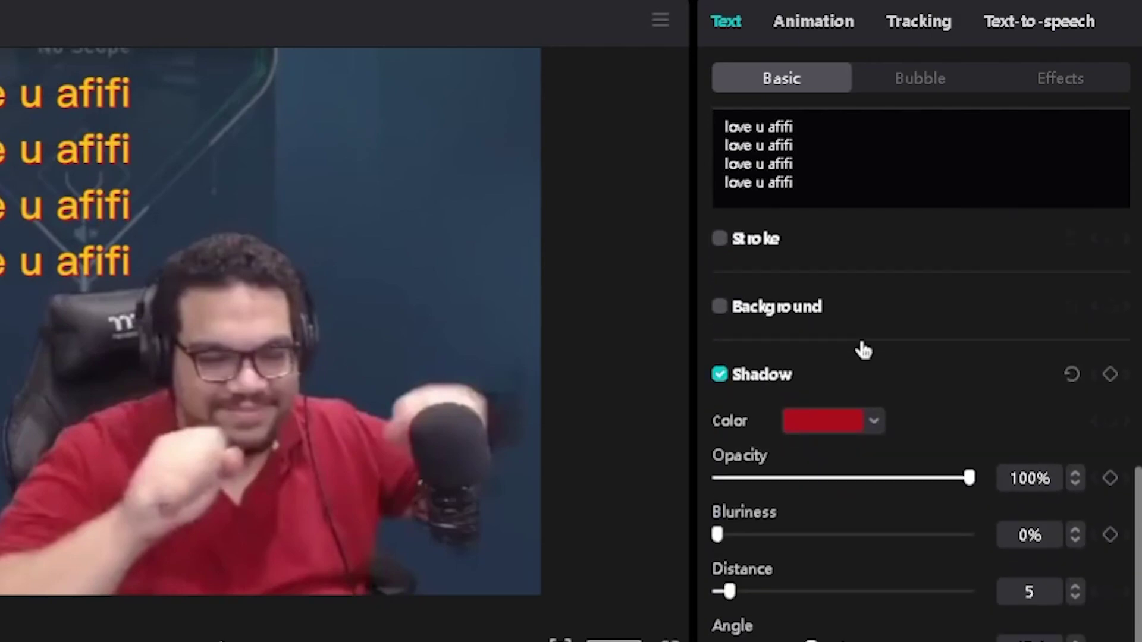
scroll(845, 387, up, 10)
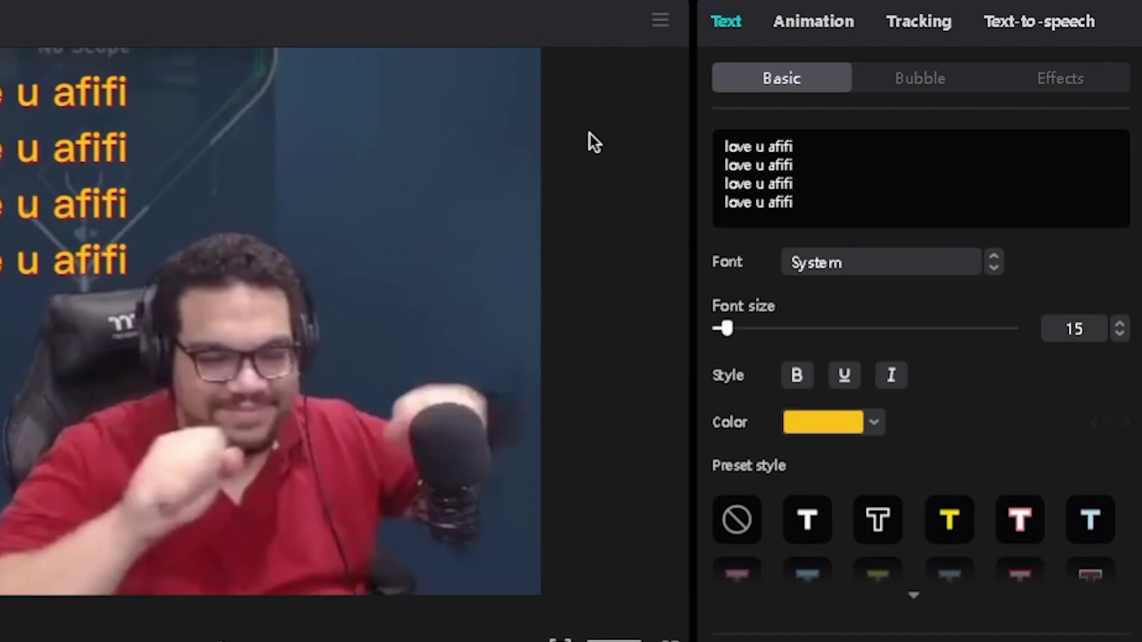
- Choose the torn-paper "Missing you" bubble for the text and browse further bubble designs
click(940, 79)
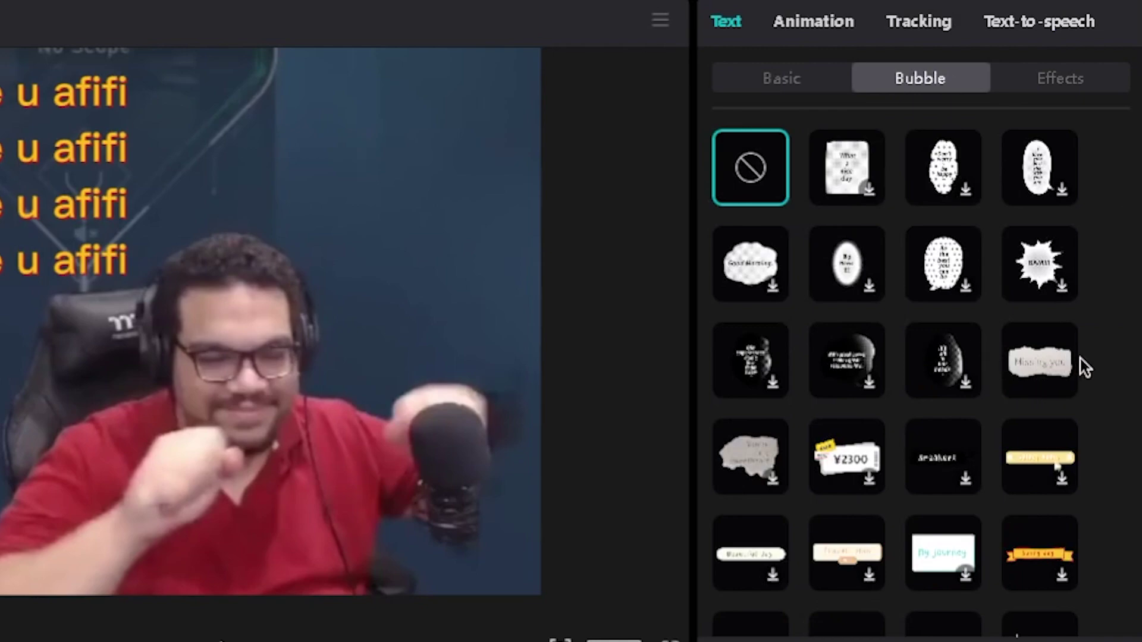
click(1035, 364)
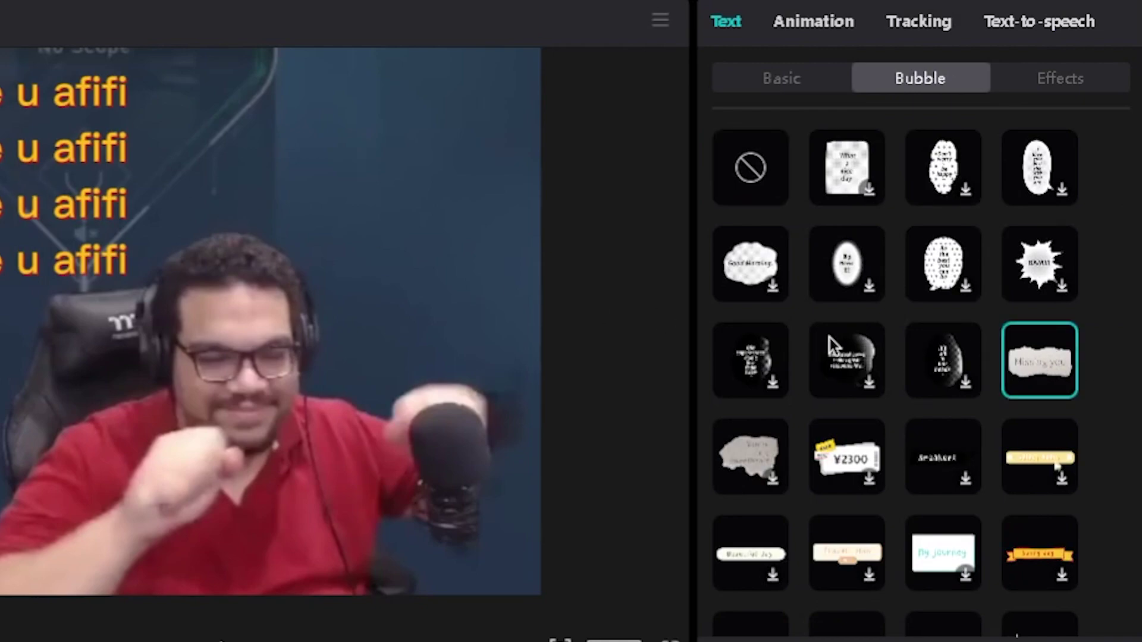
scroll(1055, 370, down, 2)
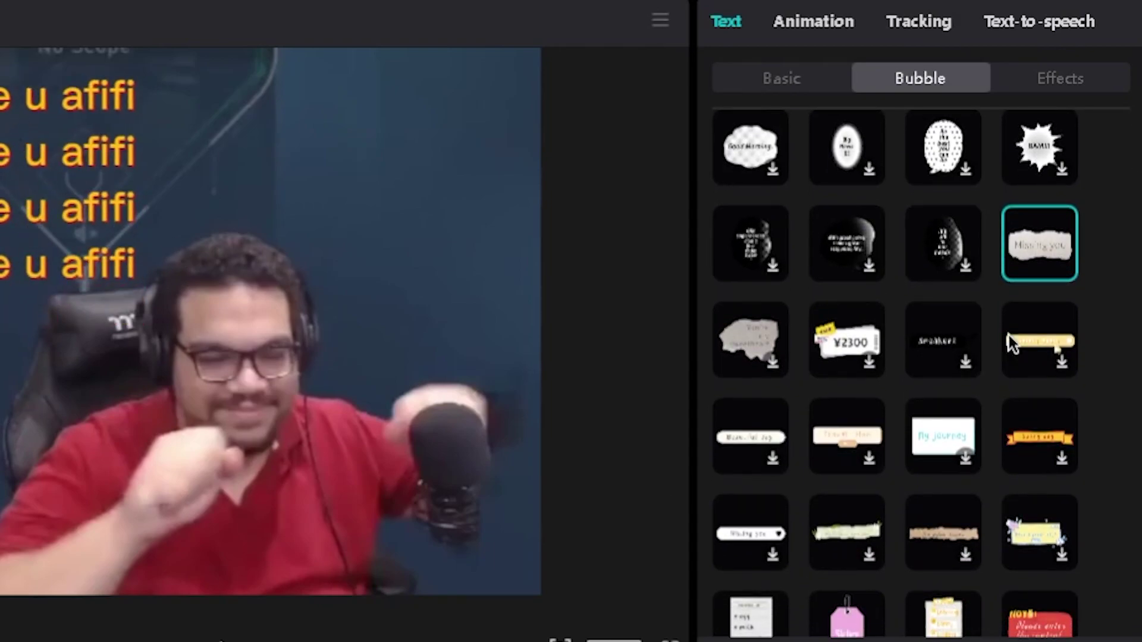
- Try the red "NOTE" bubble on the text and remove the bubble again
scroll(1057, 349, down, 5)
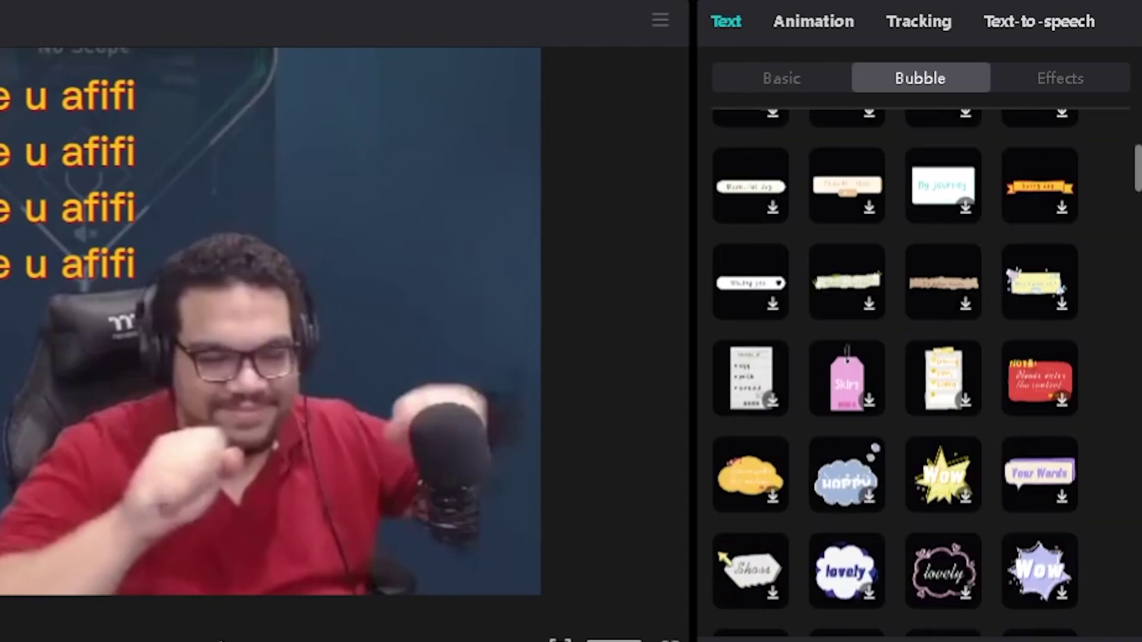
click(1032, 367)
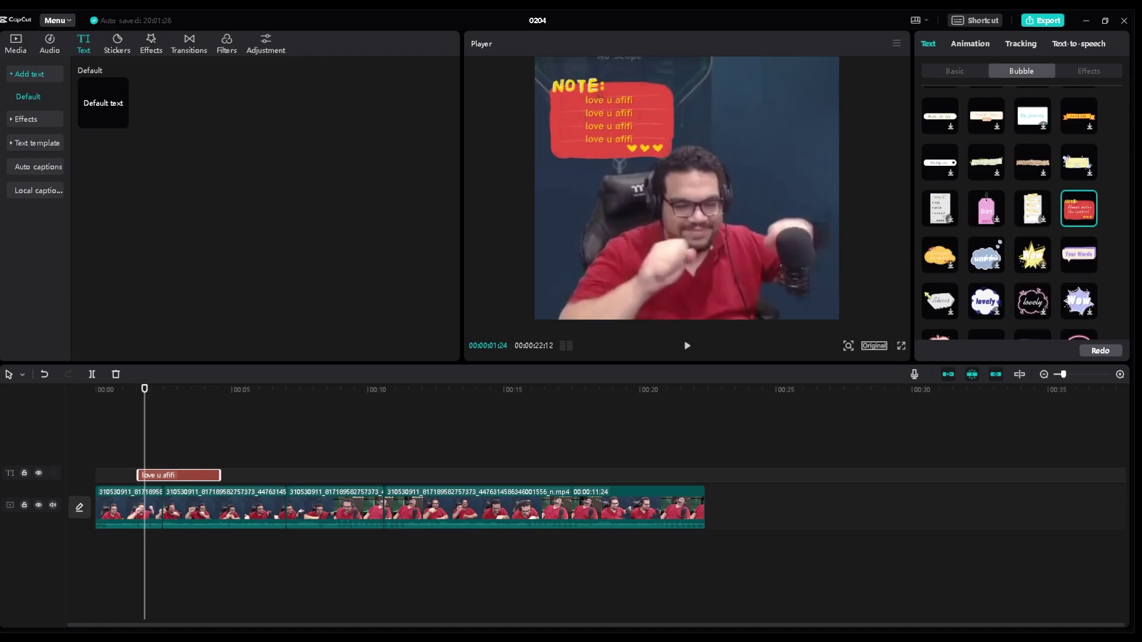
scroll(1122, 182, up, 5)
click(940, 115)
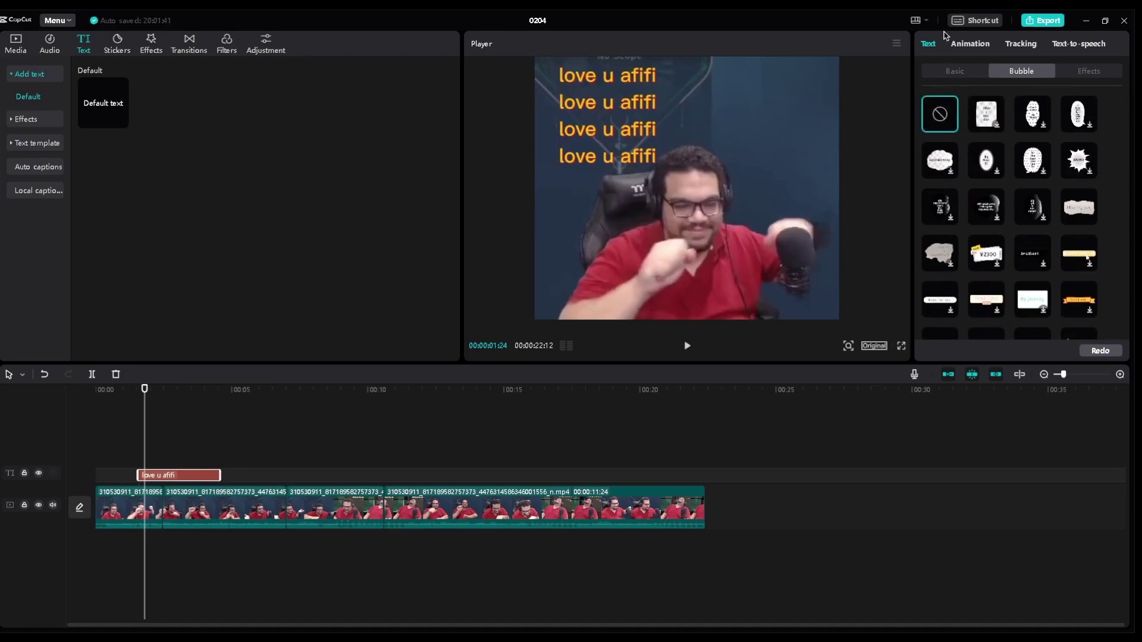
- Try the red text effect with a white outline and clear the effect
click(1086, 74)
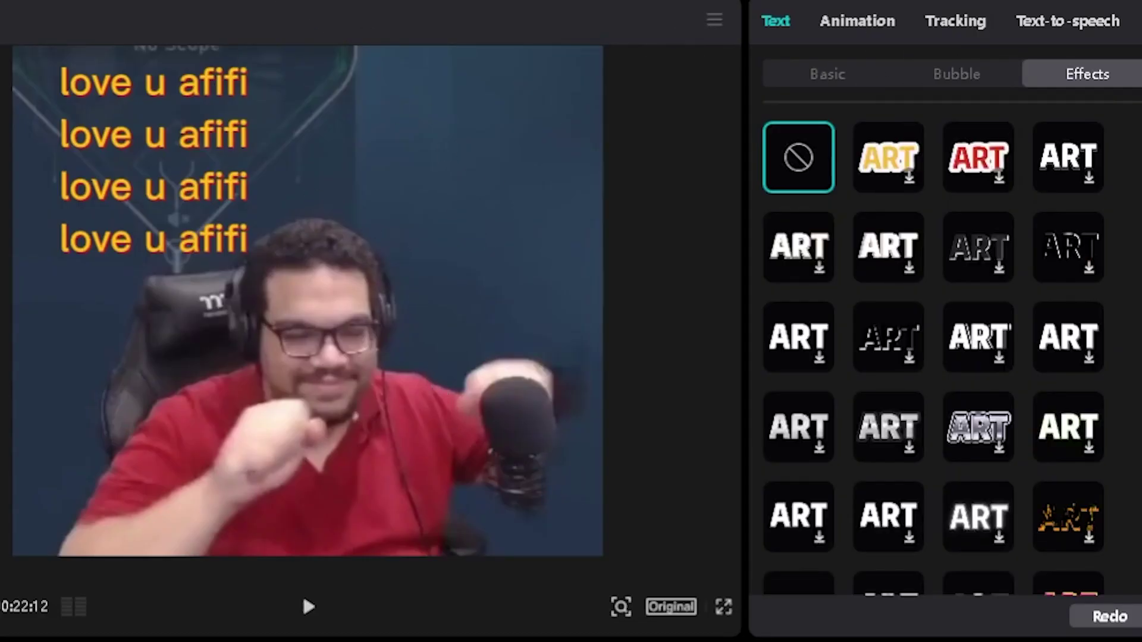
click(984, 159)
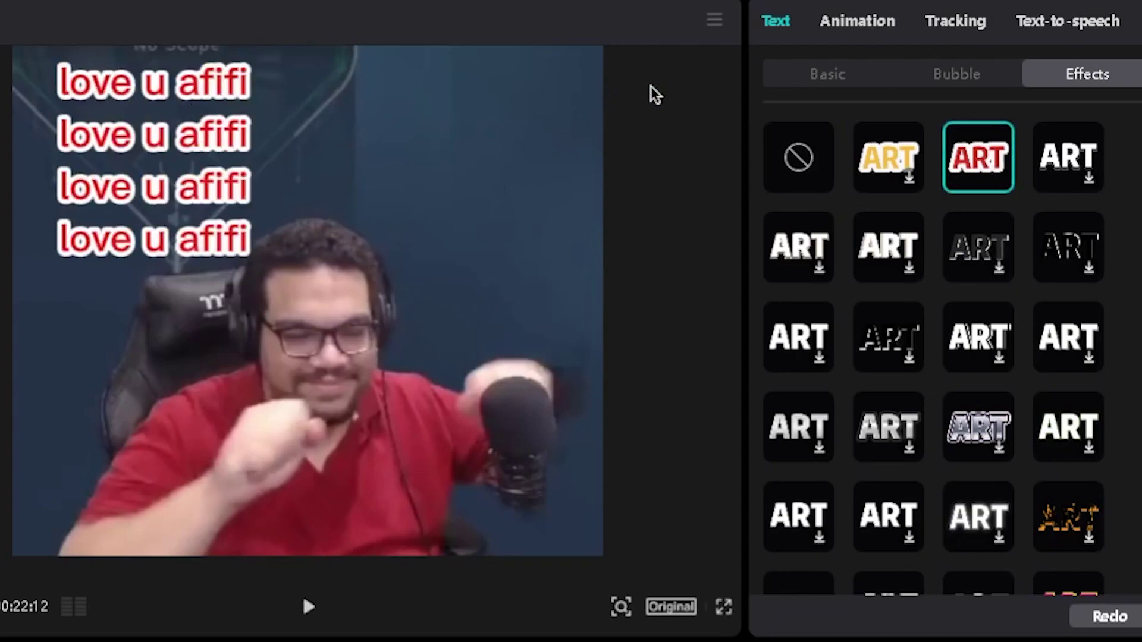
click(794, 156)
- Reapply the orange preset style with red shadow to the text in its basic settings
click(831, 78)
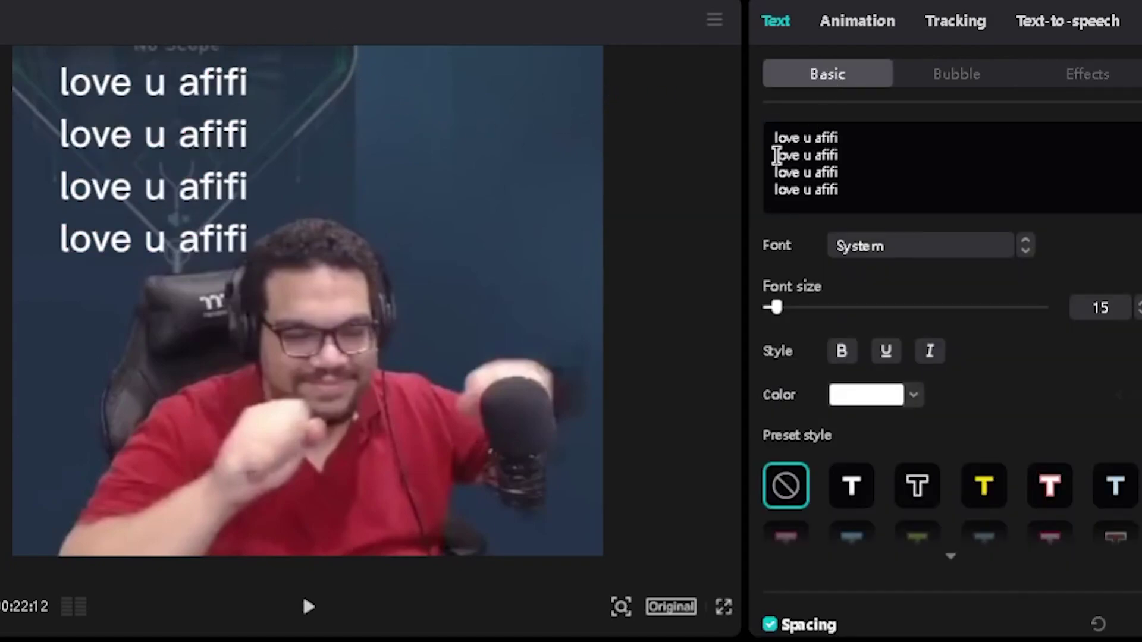
scroll(1016, 547, down, 2)
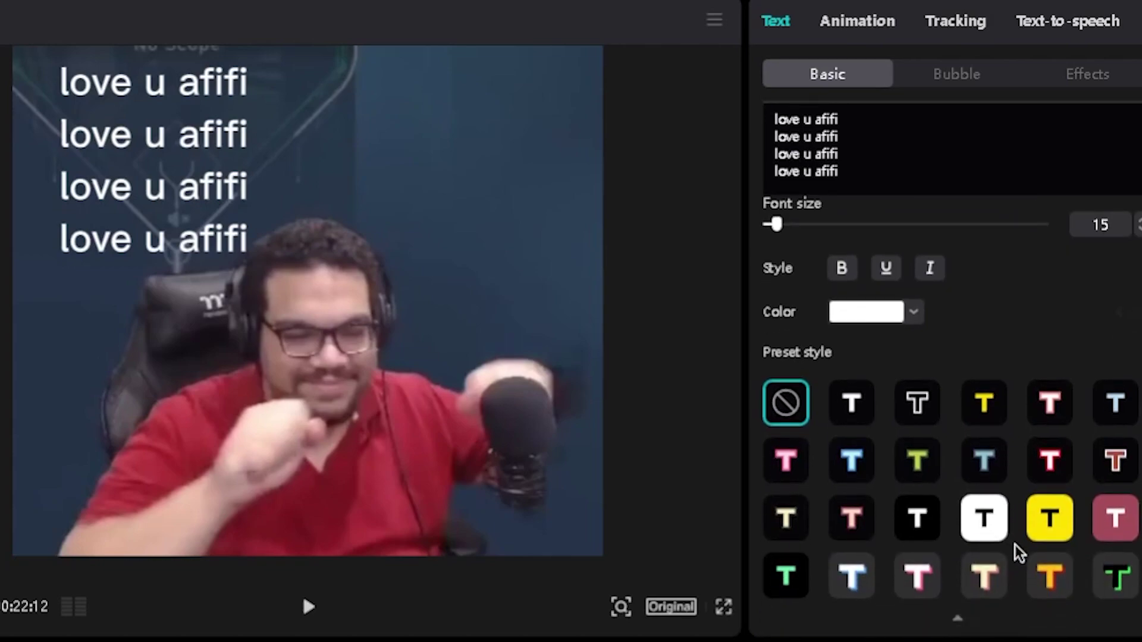
click(1059, 580)
click(948, 621)
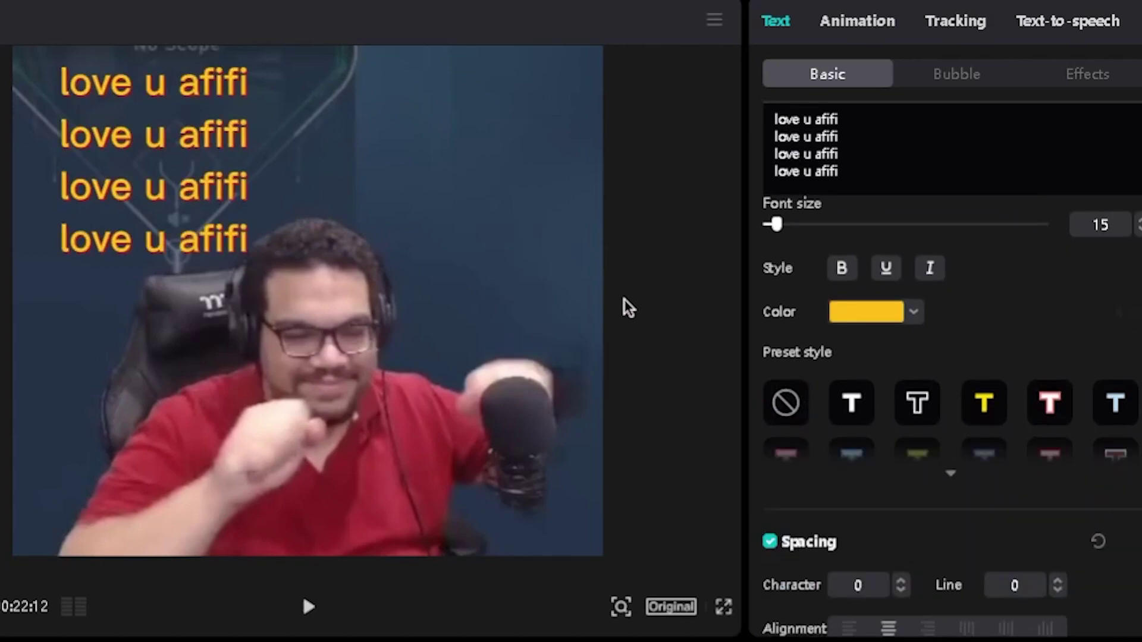
scroll(773, 148, up, 2)
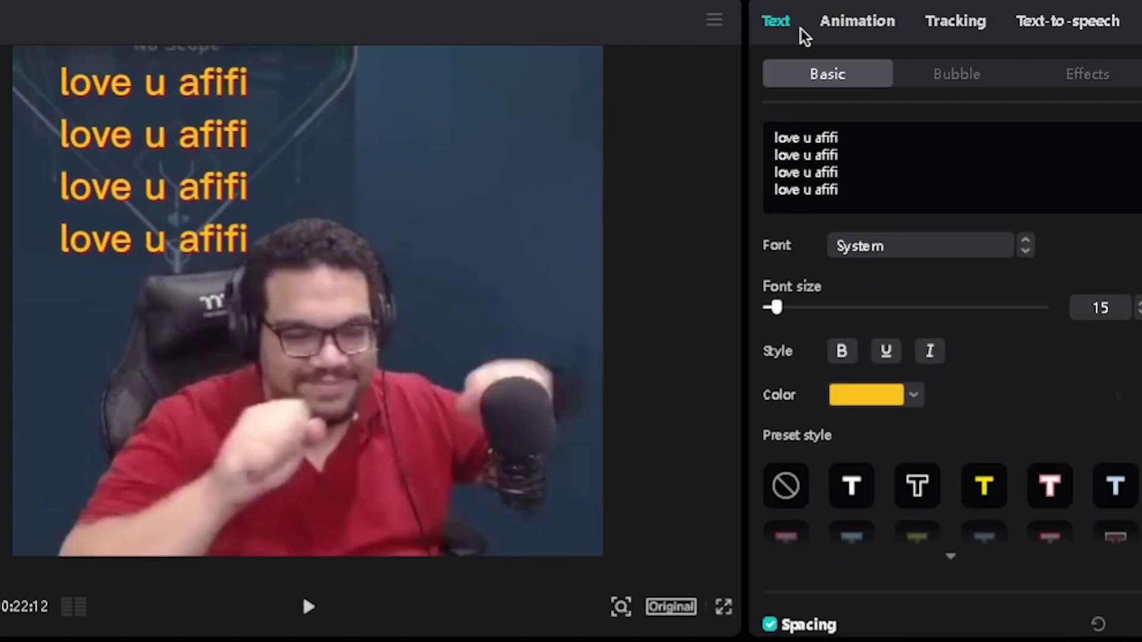
- Apply the Faulty text entrance animation to the text, preview it, and set its duration to 1.0 s
click(845, 24)
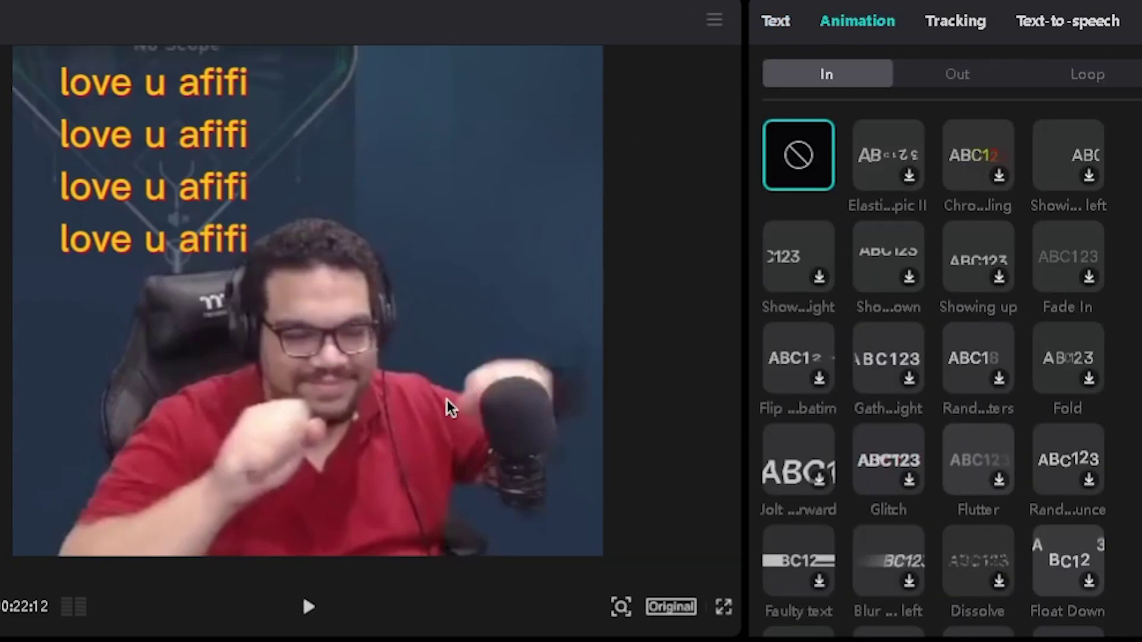
drag(173, 174, 161, 199)
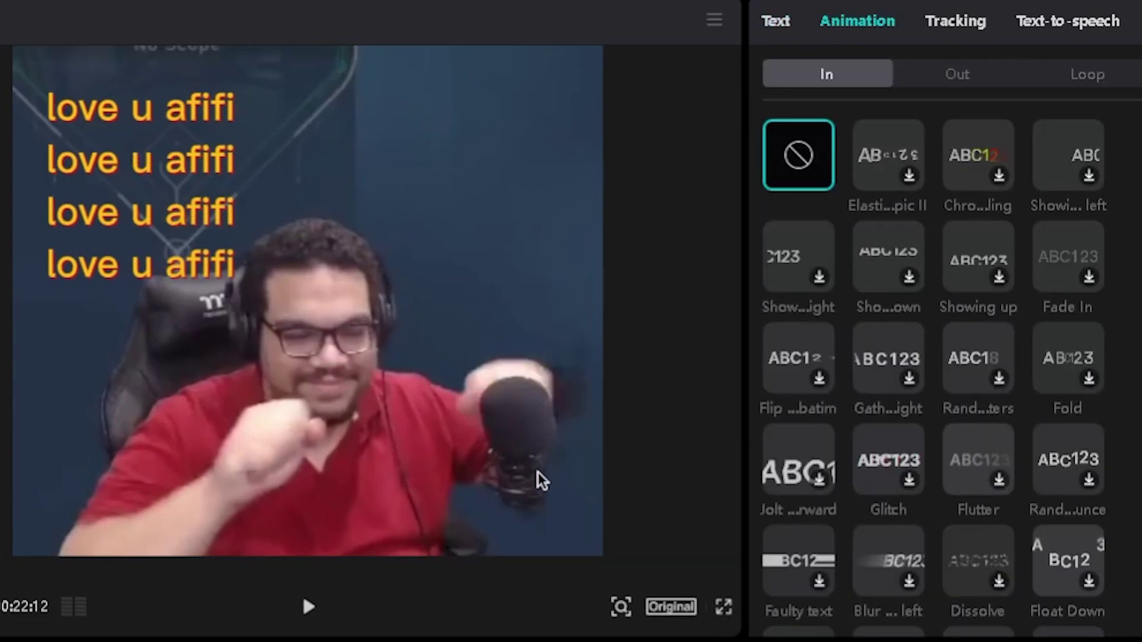
click(800, 569)
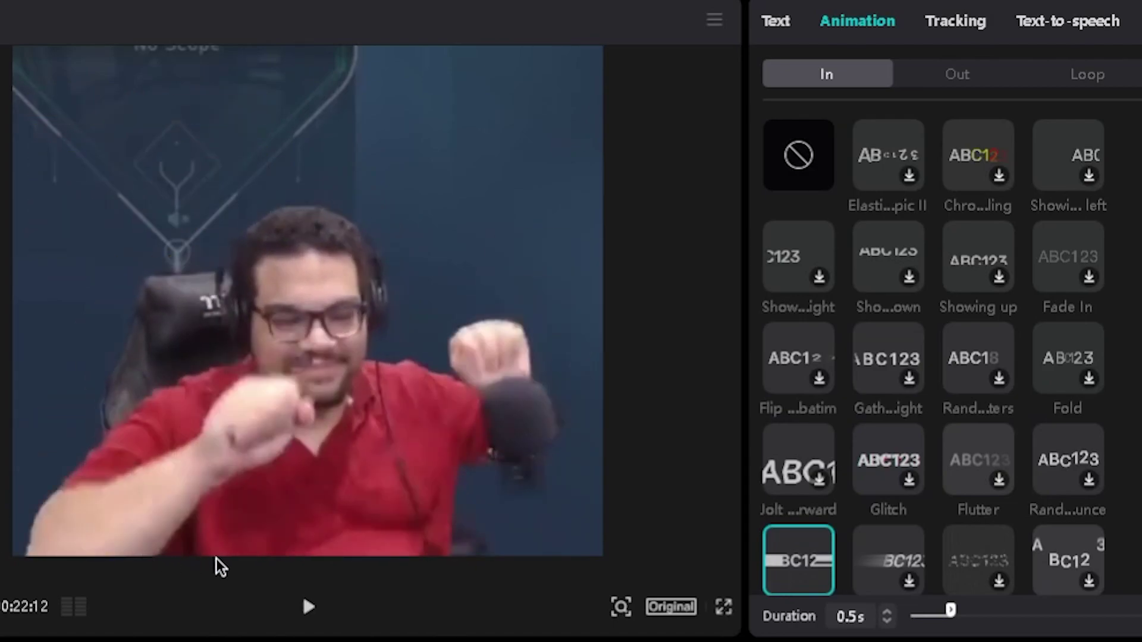
click(308, 607)
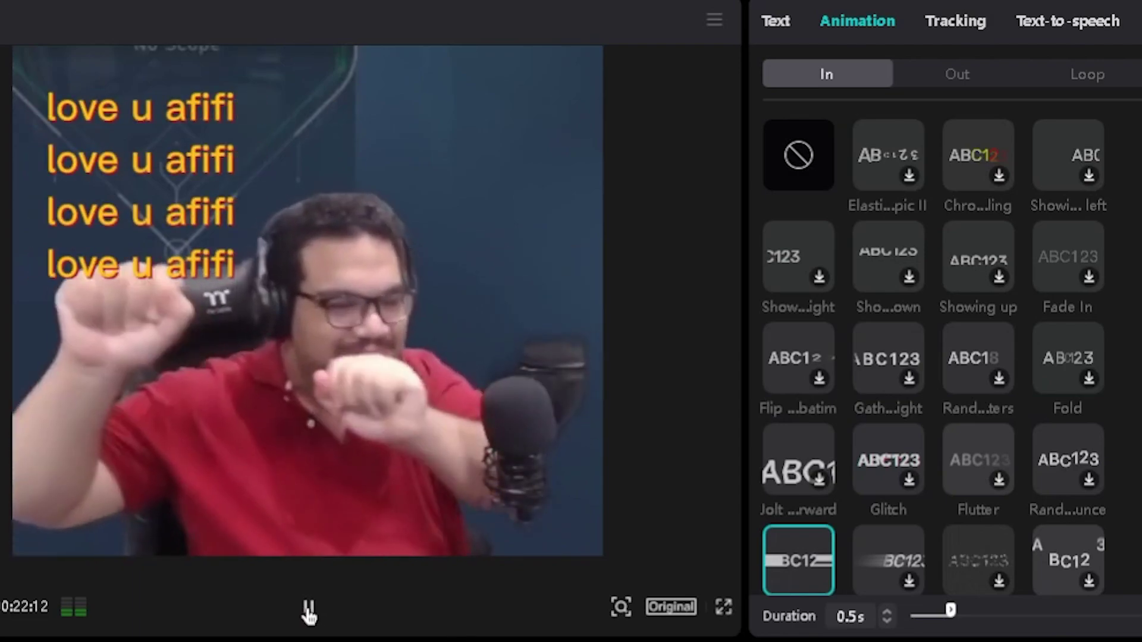
click(309, 608)
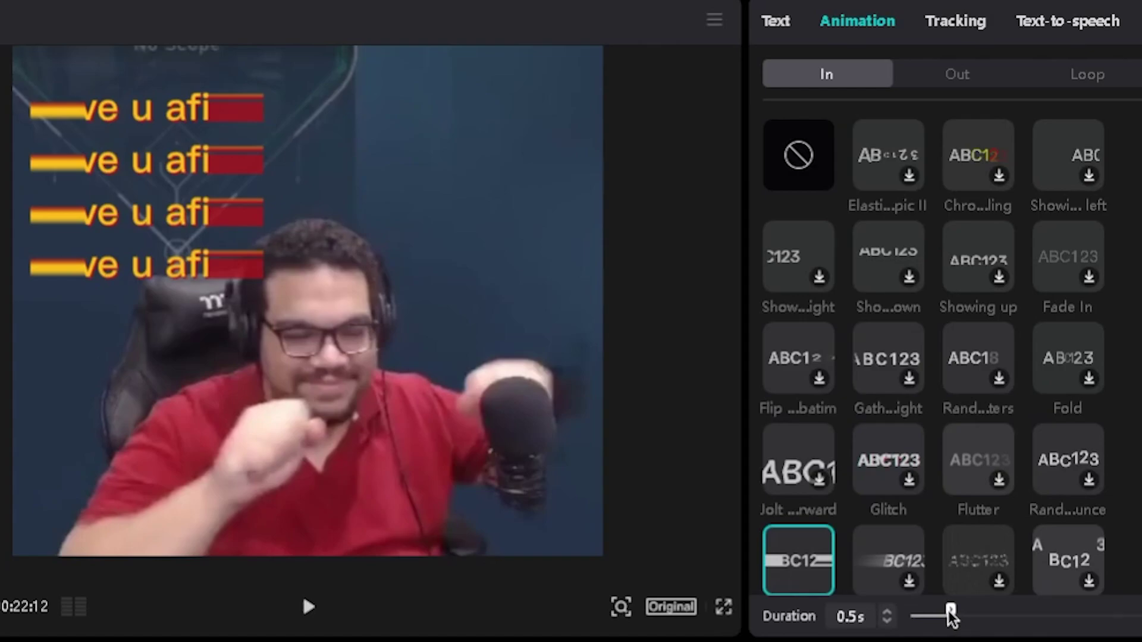
drag(953, 616, 991, 613)
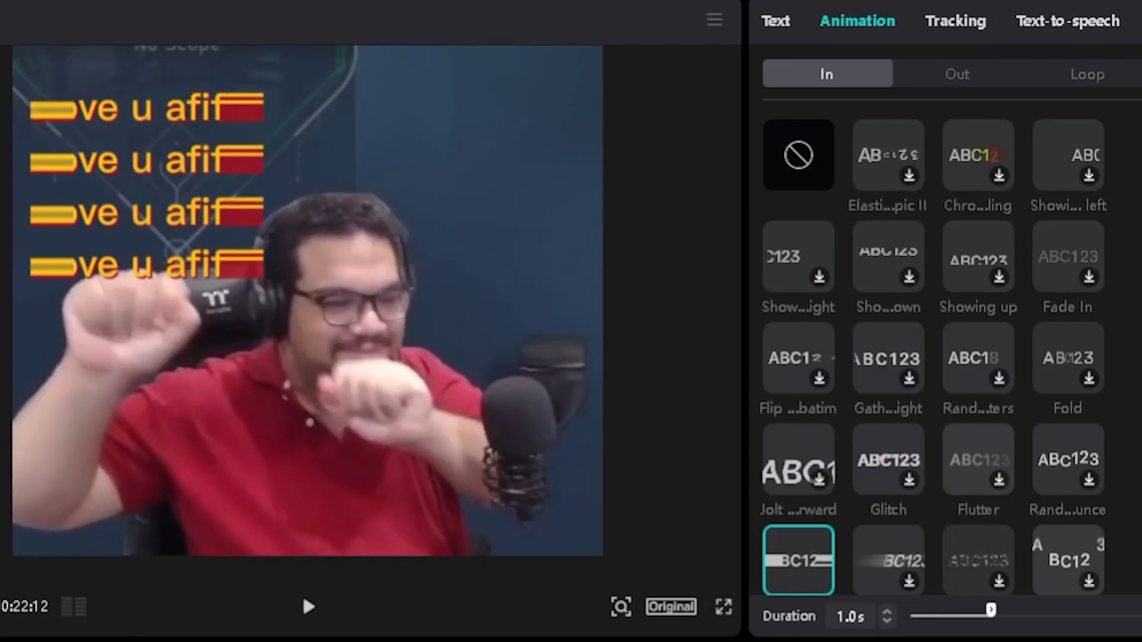
- Apply the Glitch exit animation to the text and play the clip to preview it
click(943, 86)
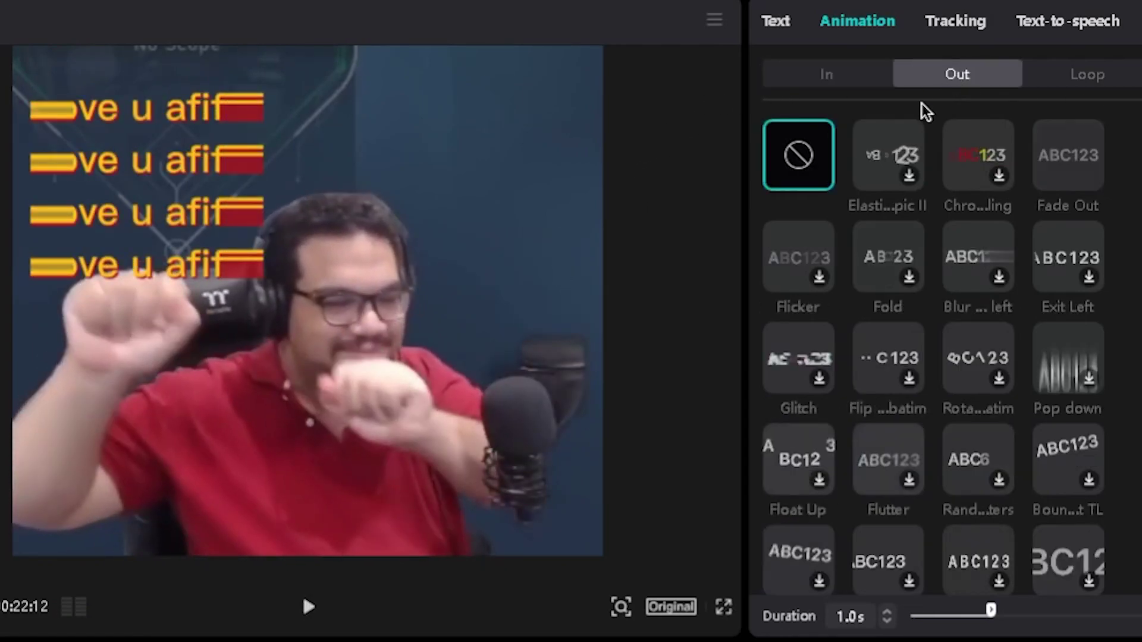
click(800, 360)
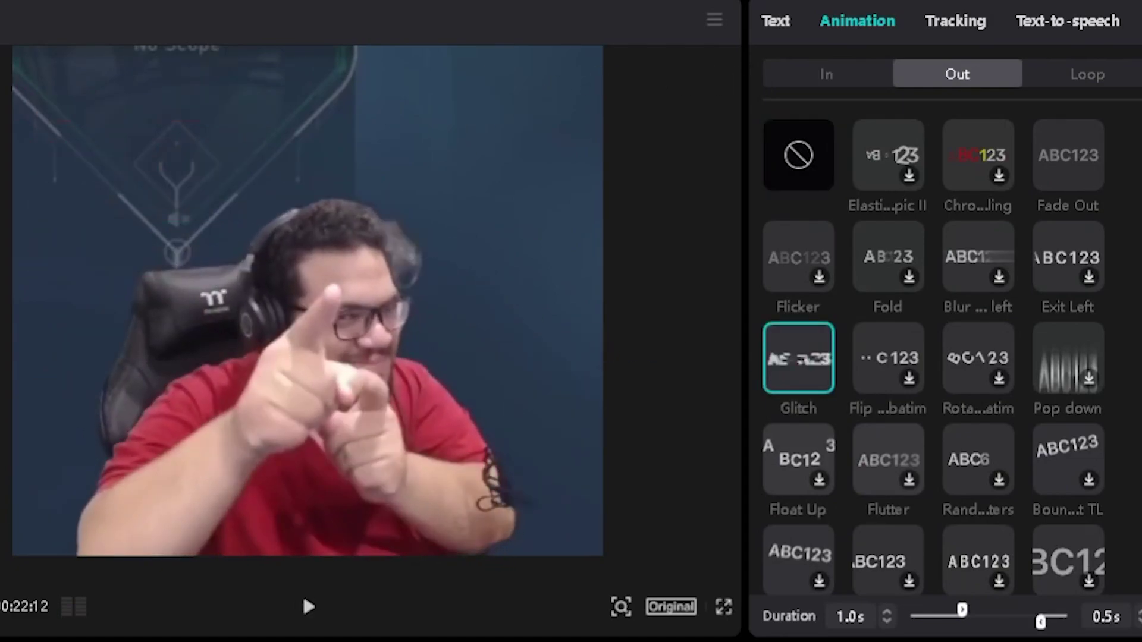
click(307, 608)
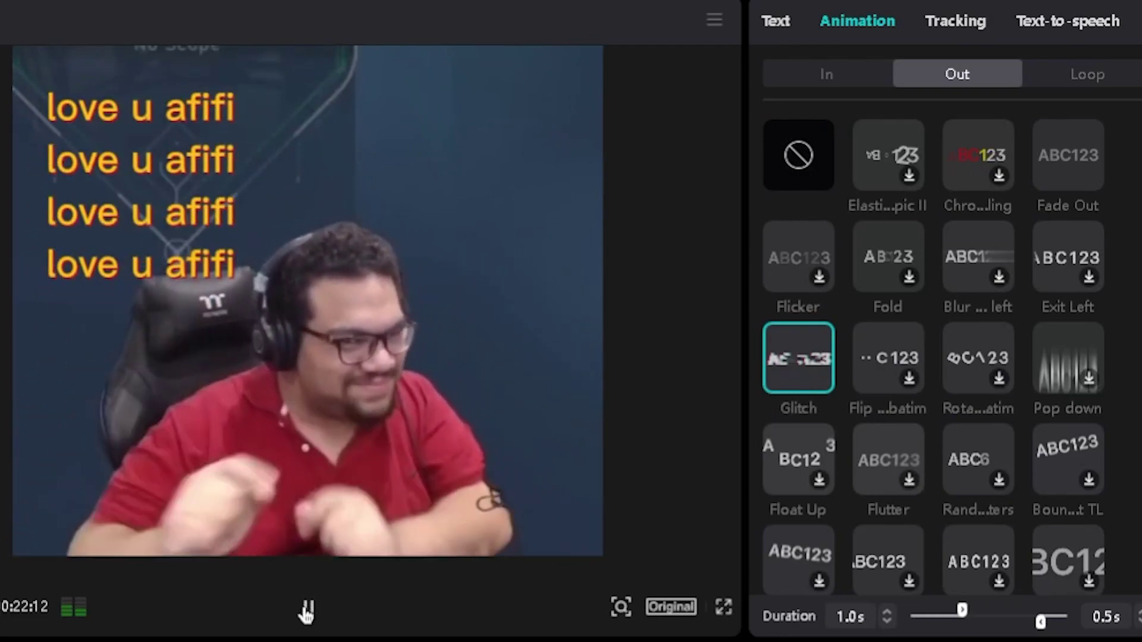
click(307, 607)
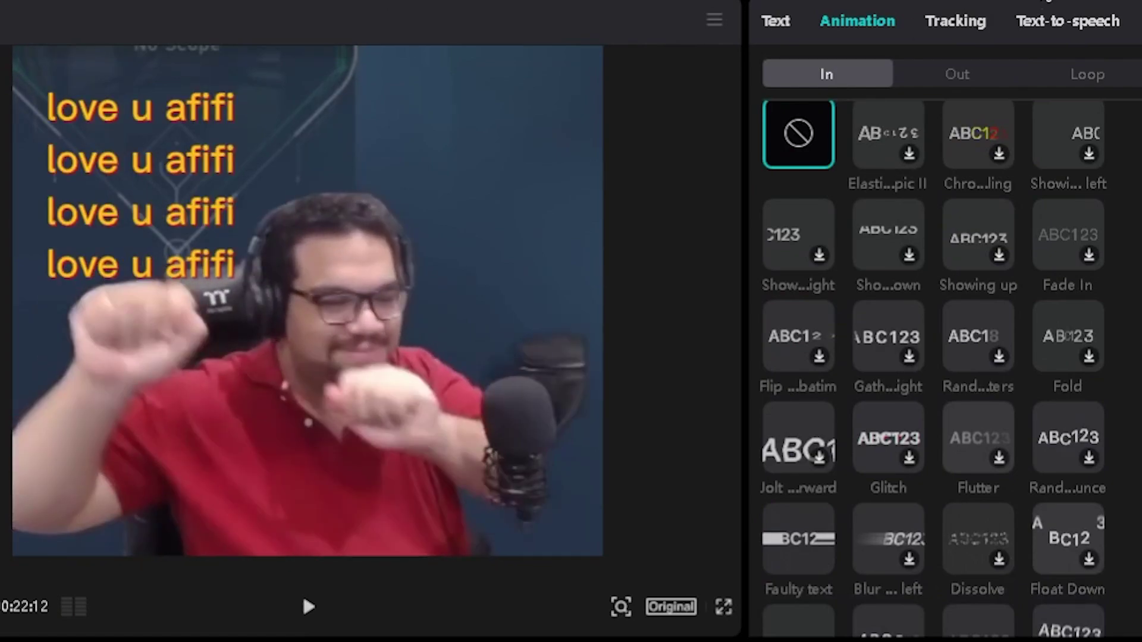
- Try the bullet-screen loop animation on the text
click(1093, 76)
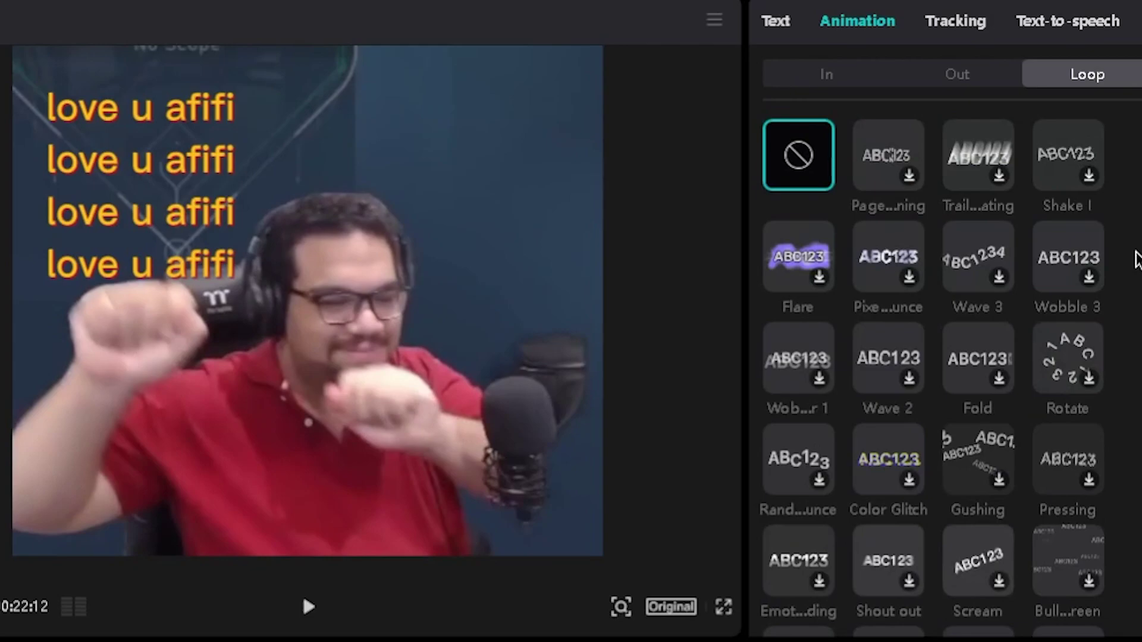
scroll(1136, 319, down, 2)
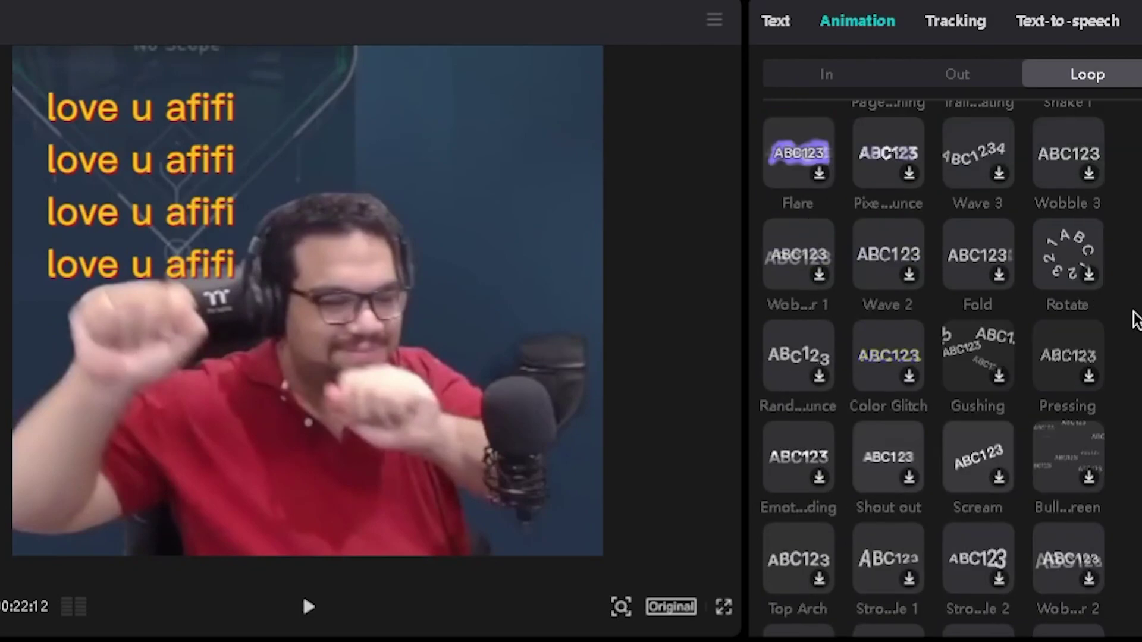
click(1081, 462)
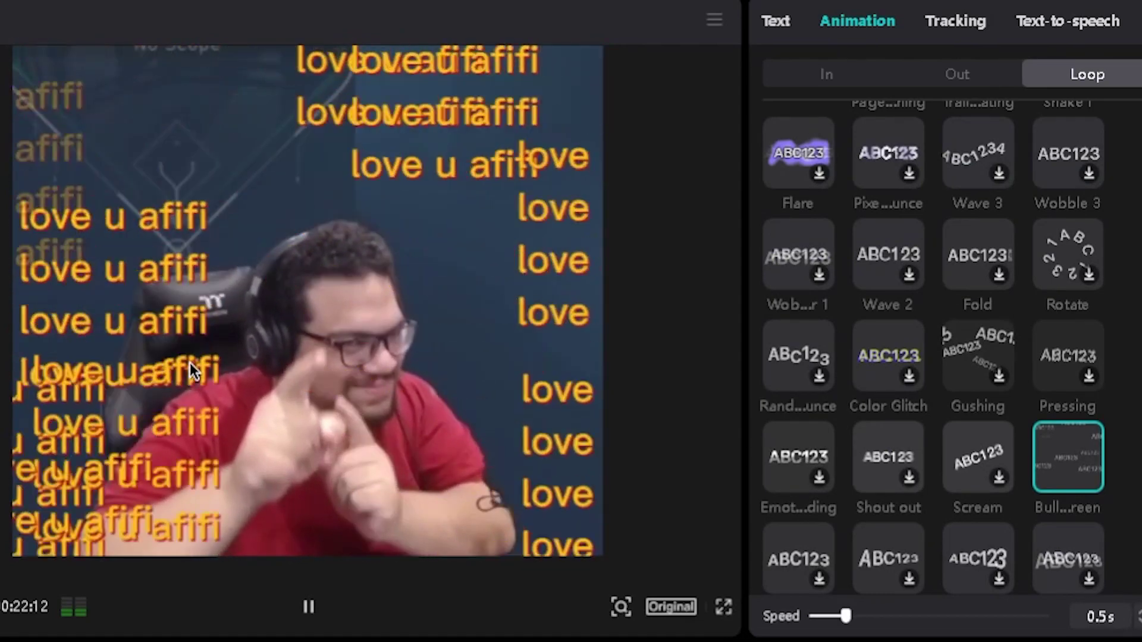
- Try the page-turning, Flare and wobbling loop animations on the text and reset the loop animation to none
scroll(794, 181, up, 2)
click(794, 181)
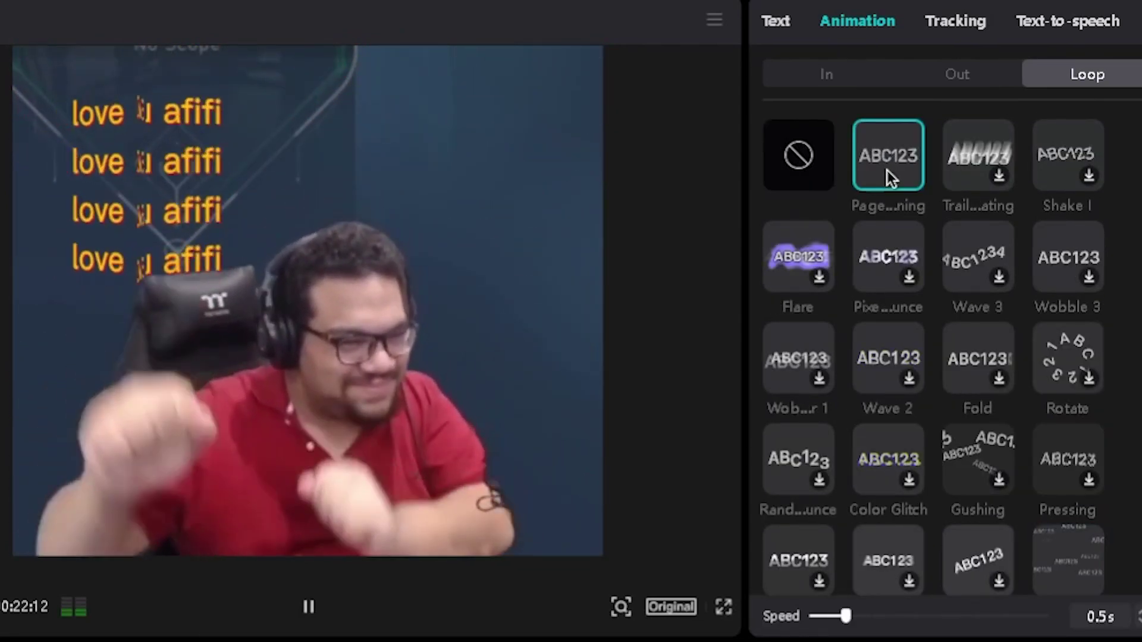
click(799, 262)
click(809, 374)
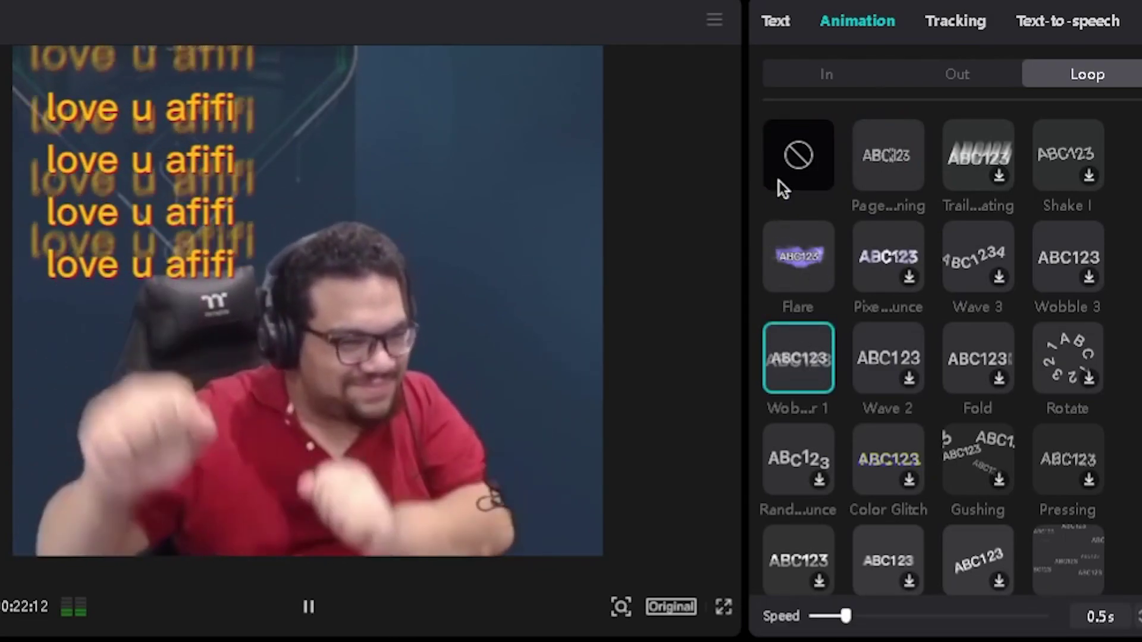
click(779, 186)
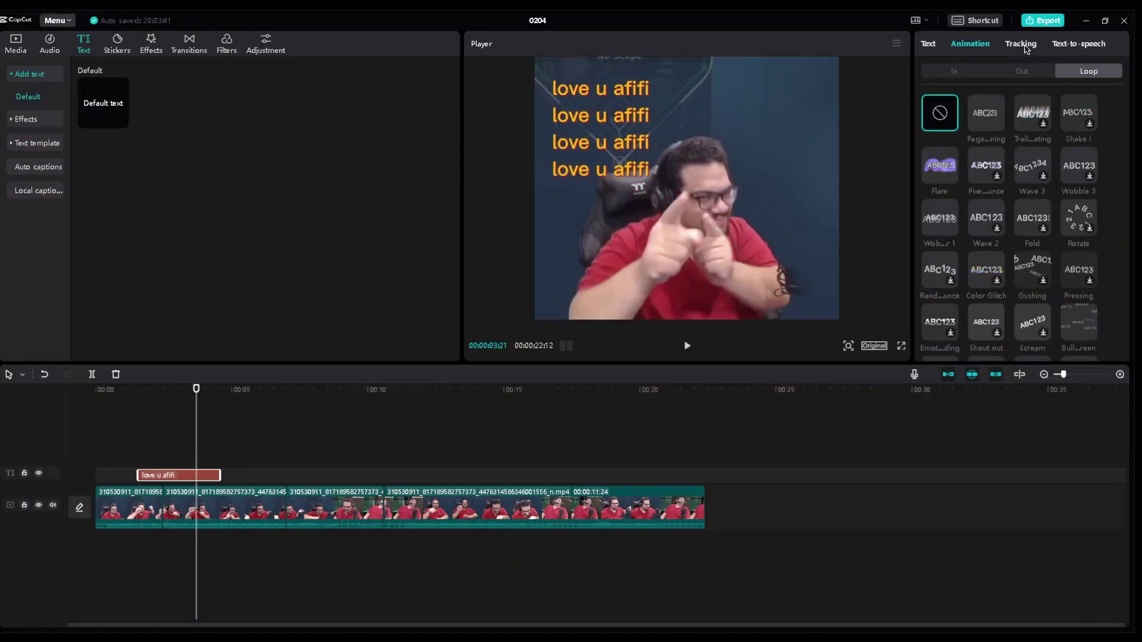
- Run motion tracking for the text with direction Both and scale and distance following the tracked object
click(960, 27)
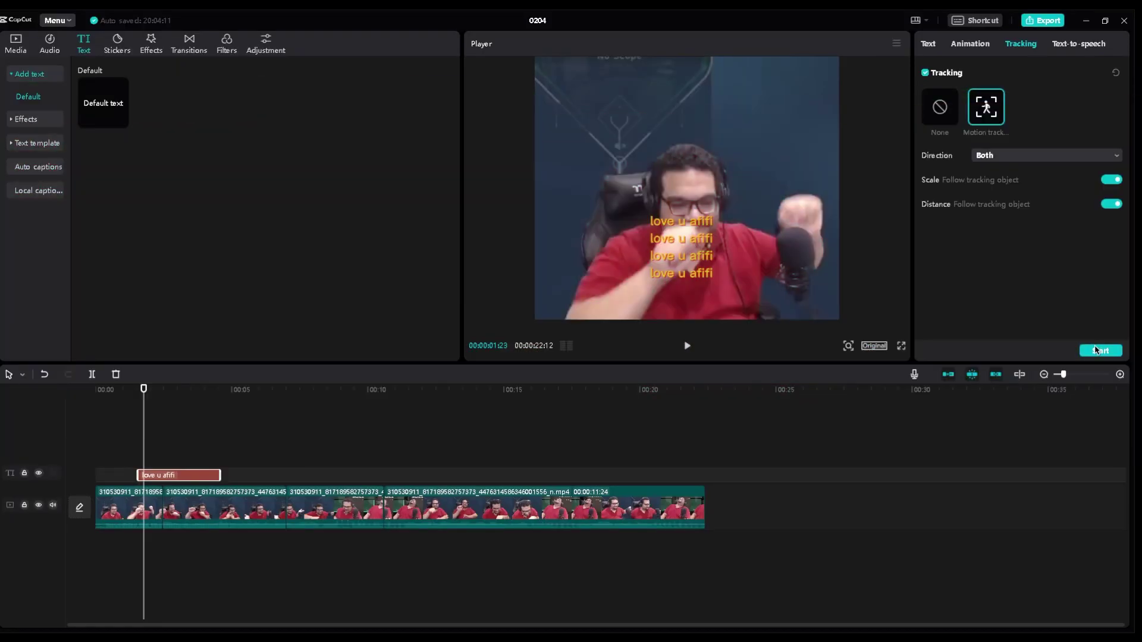
click(1100, 351)
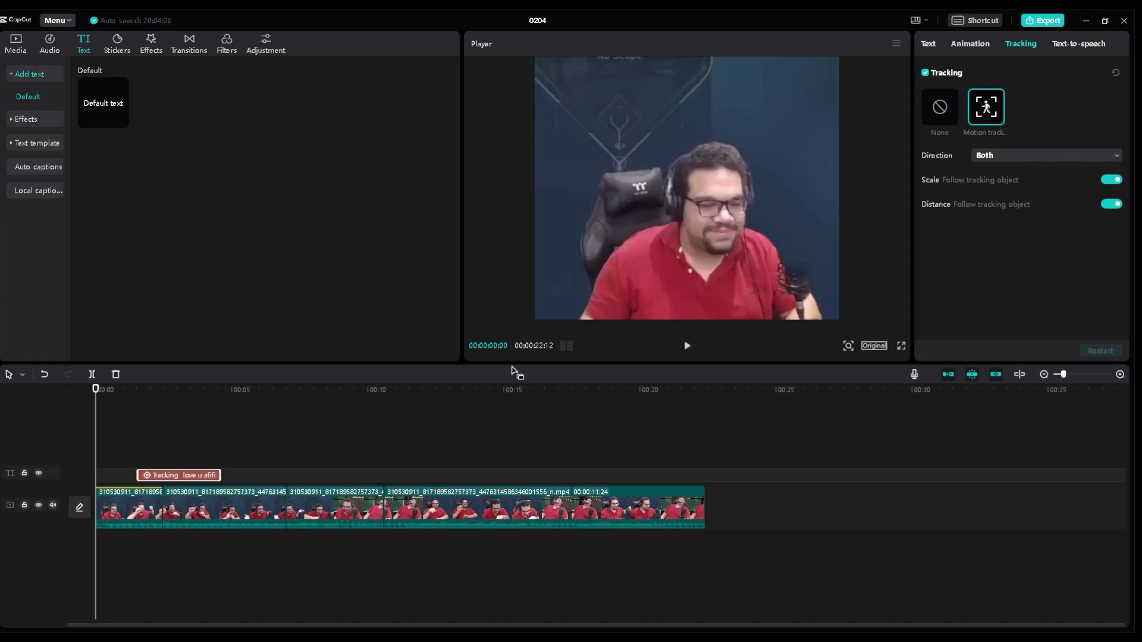
- Play and scrub through the tracked text section and set the text's tracking to None
key(space)
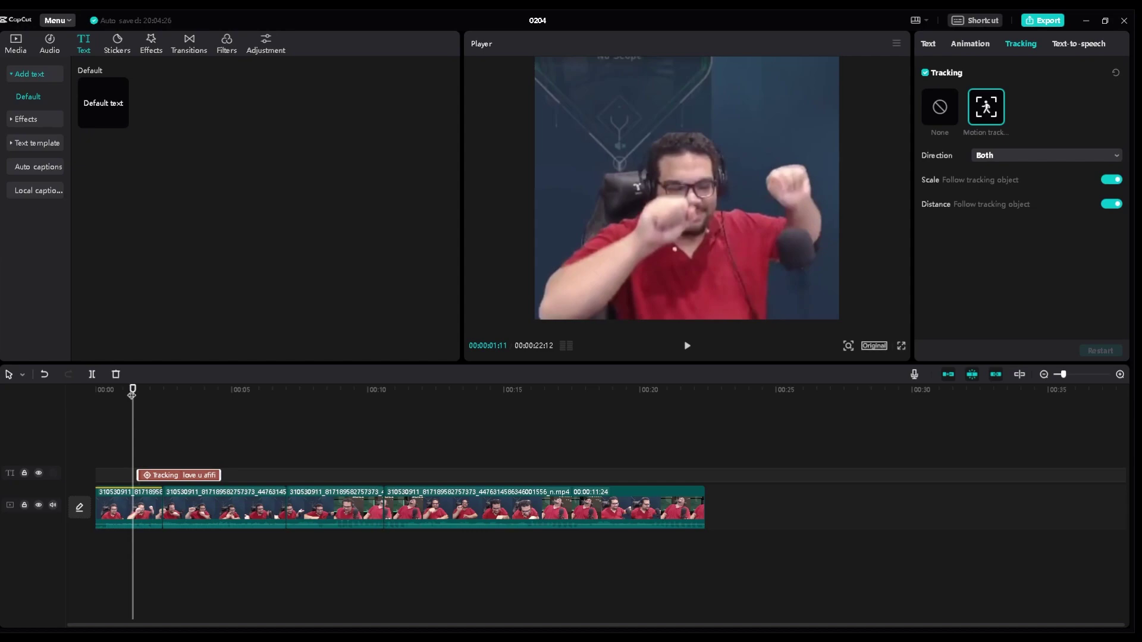
click(686, 346)
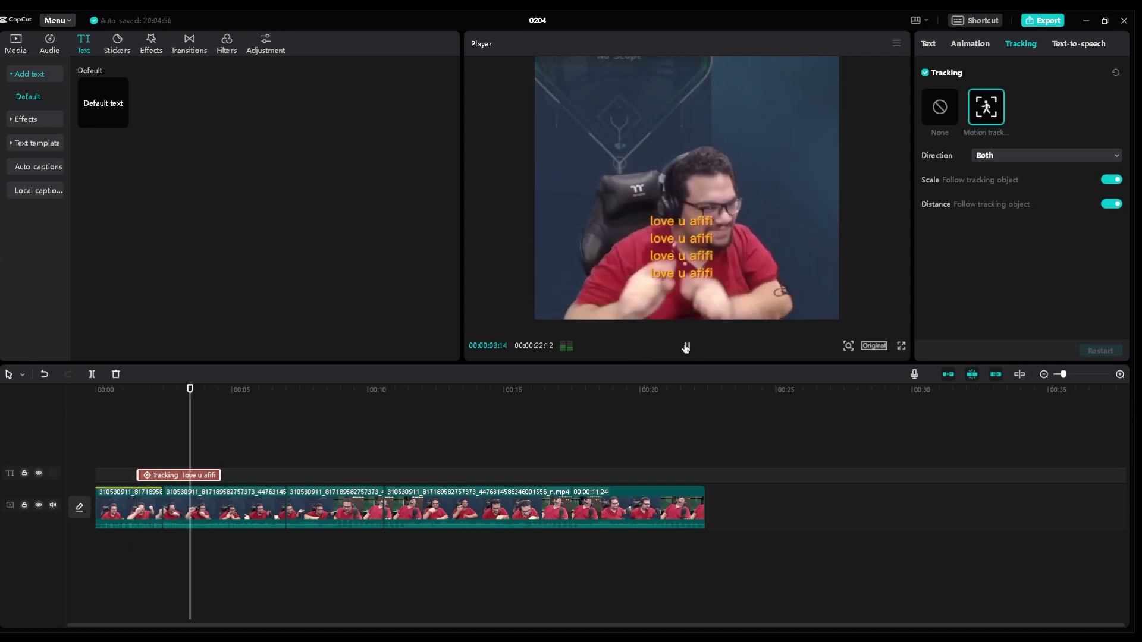
click(686, 346)
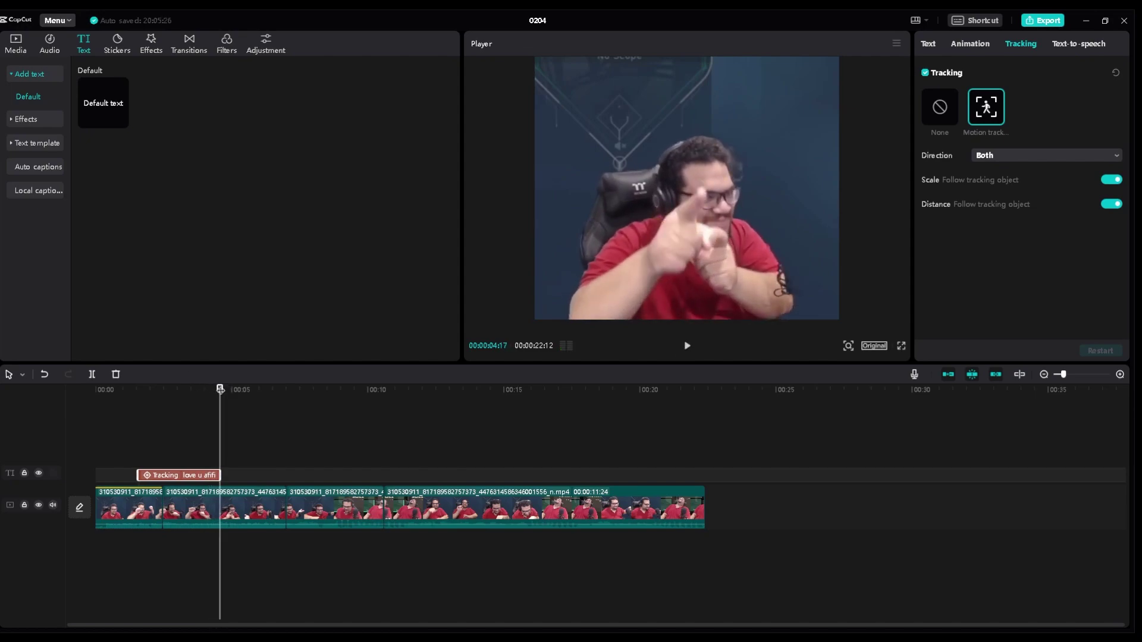
drag(217, 392, 166, 398)
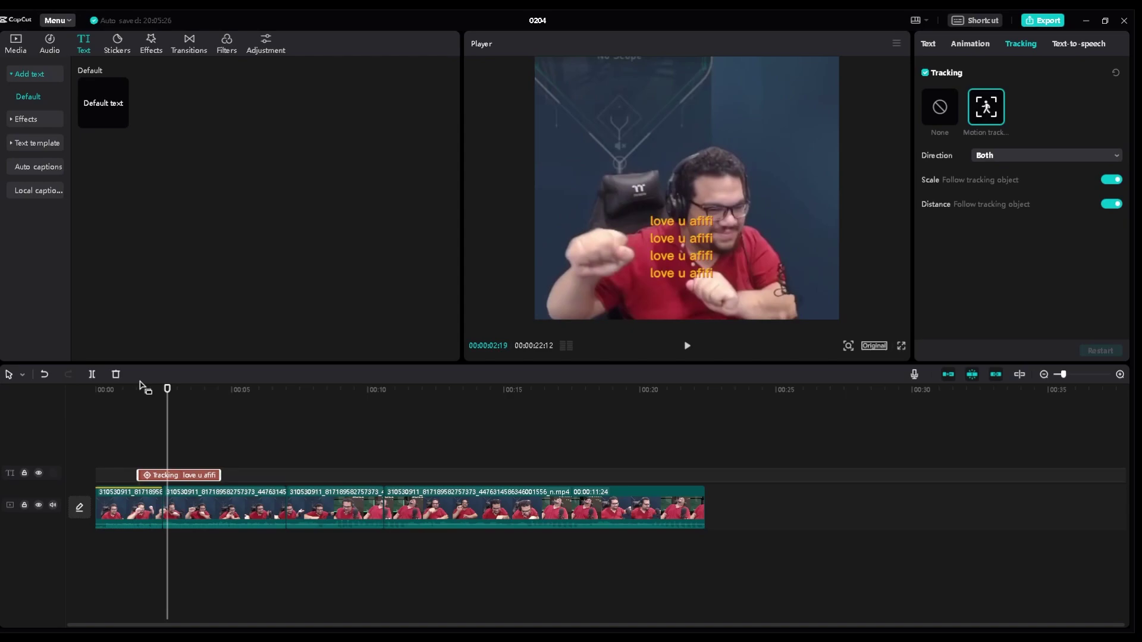
click(940, 107)
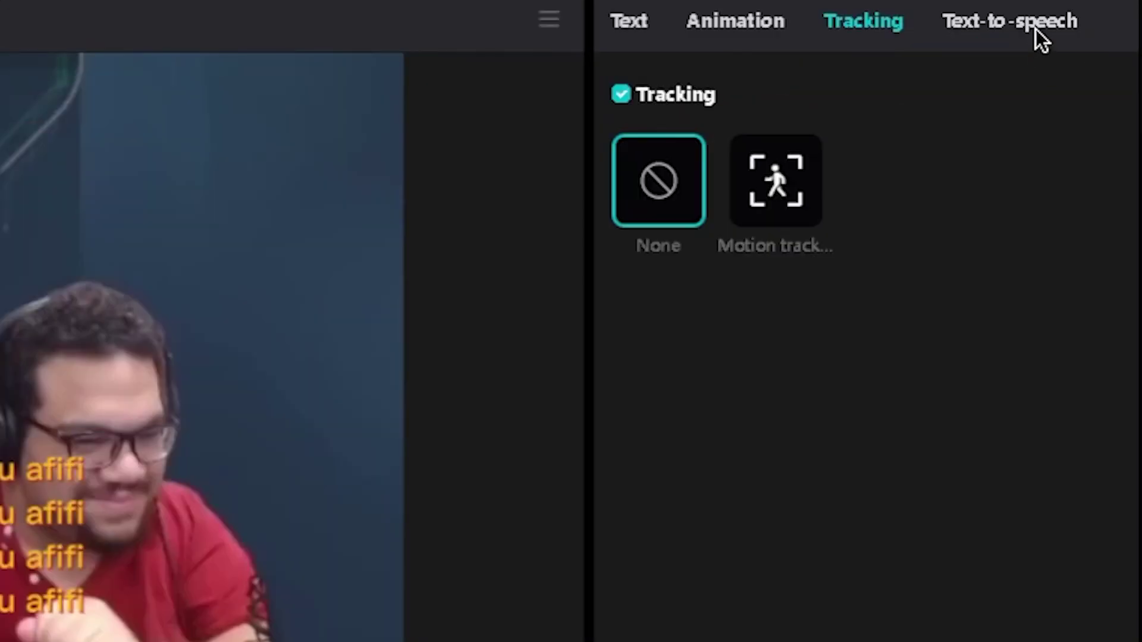
- Browse the text-to-speech voices and choose the Kawaii Vocalist voice for the text
click(1036, 29)
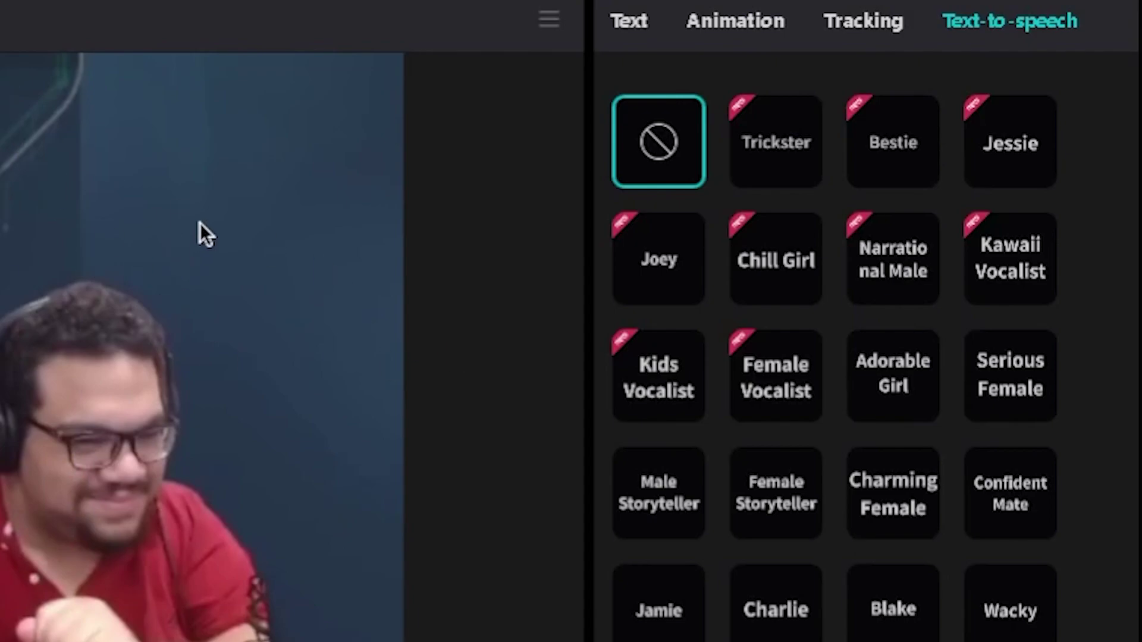
scroll(1040, 318, down, 4)
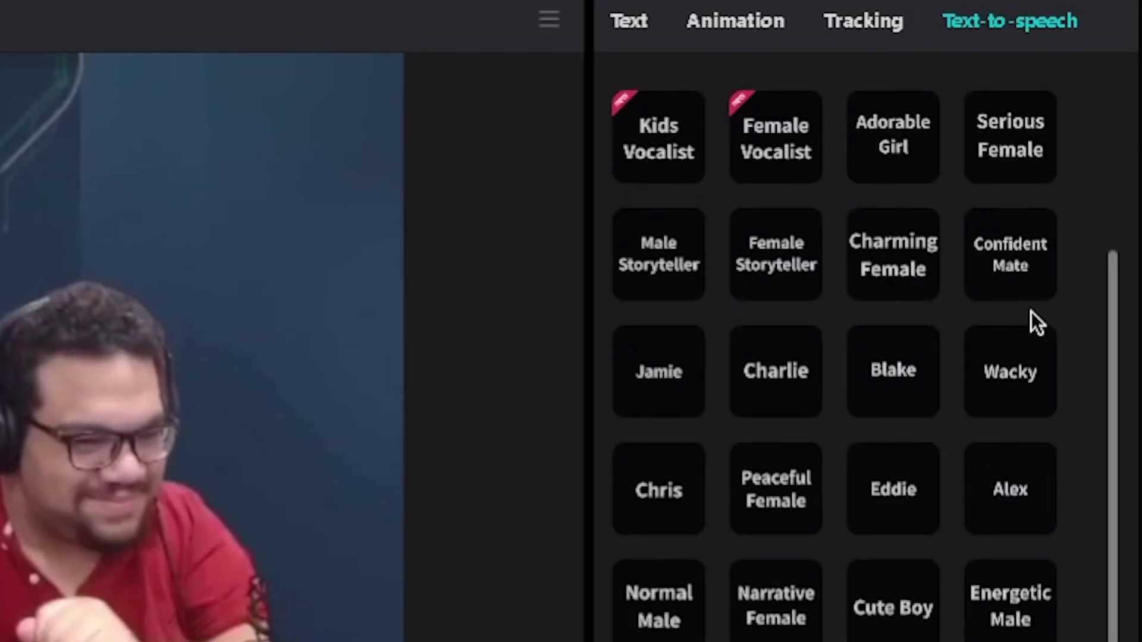
scroll(1035, 321, up, 4)
click(1021, 287)
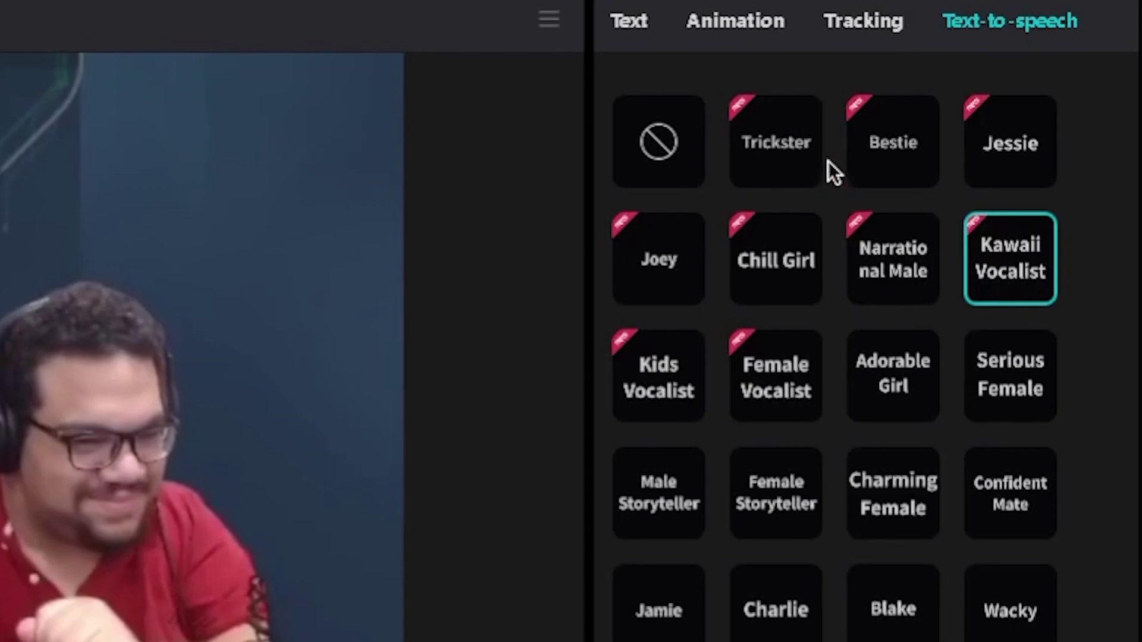
- Try the Trickster and Male Storyteller text-to-speech voices and adjust the text in the preview
click(799, 145)
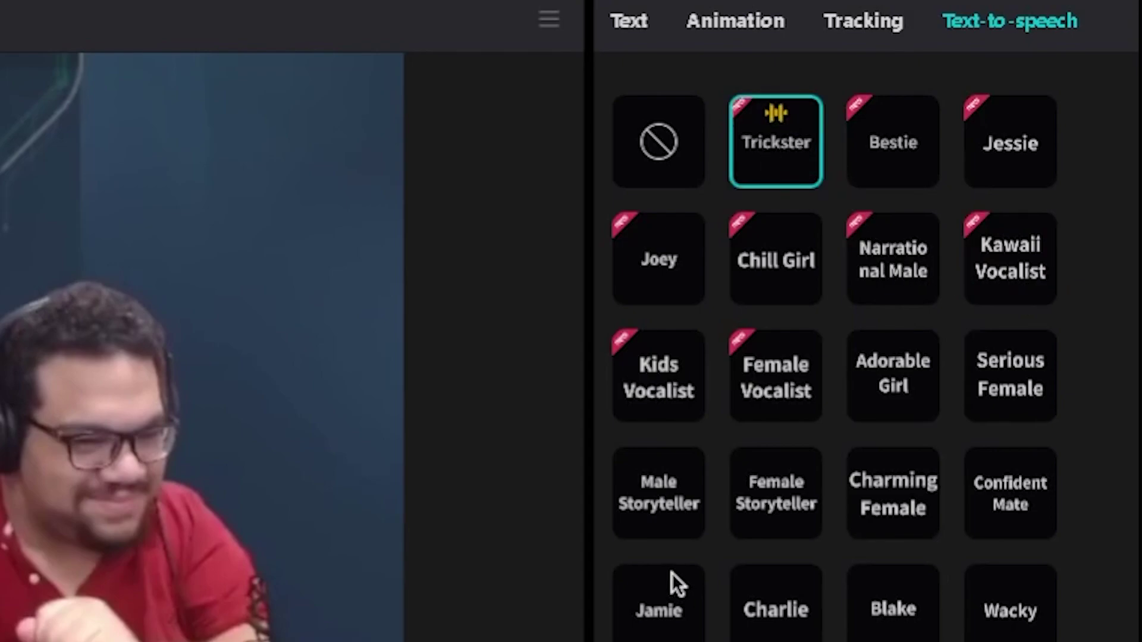
click(637, 149)
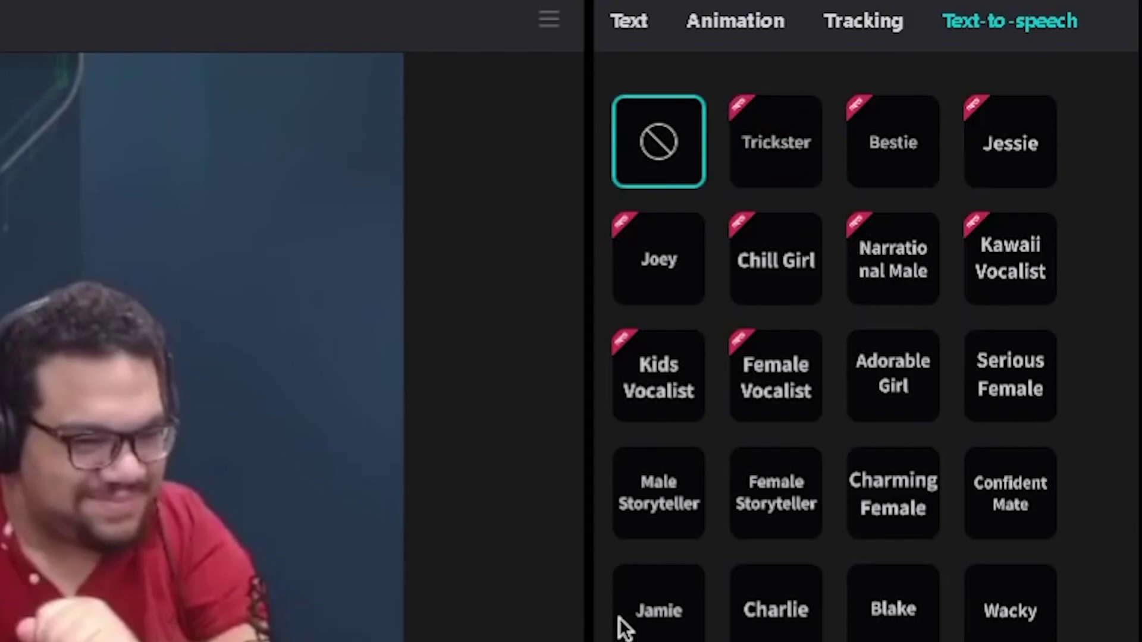
click(664, 522)
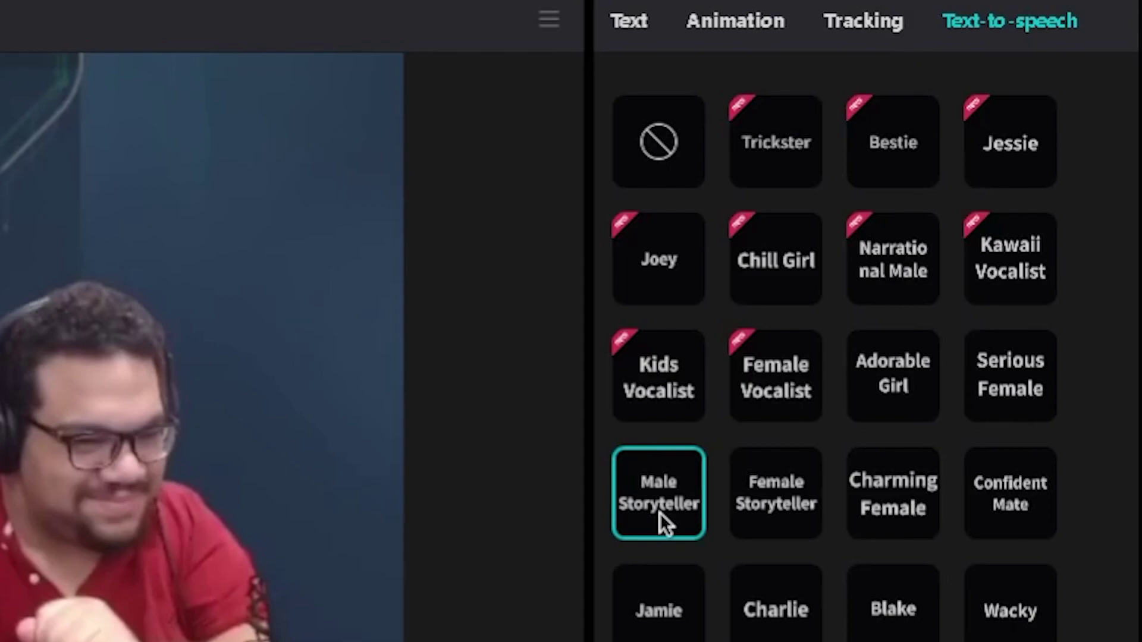
scroll(790, 484, down, 3)
scroll(833, 434, up, 3)
click(832, 21)
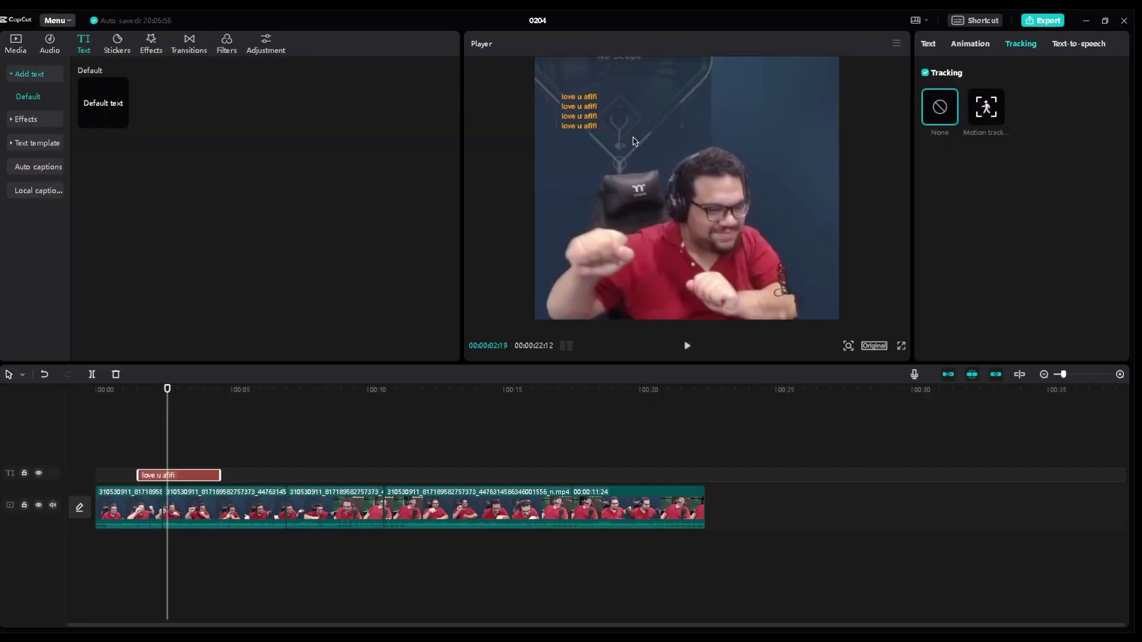
mouse_move(635, 141)
mouse_down()
mouse_move(782, 145)
mouse_move(636, 140)
mouse_move(639, 155)
mouse_move(616, 138)
mouse_up()
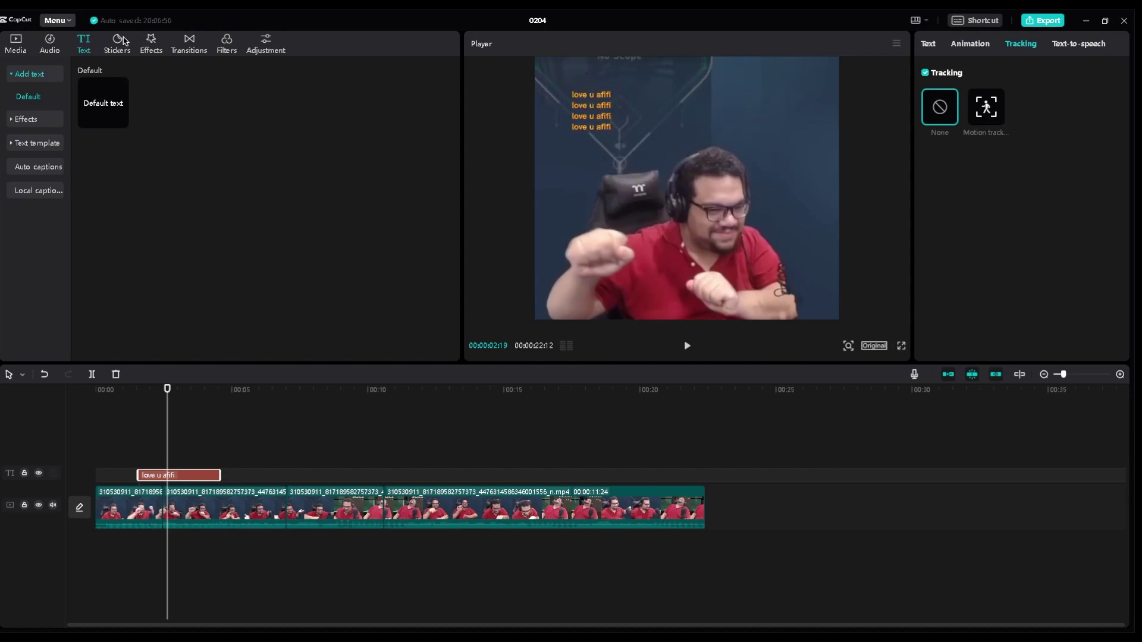
- Add the laughing emoji with tears from the trending stickers above the second video clip and place it over the man's face
click(125, 41)
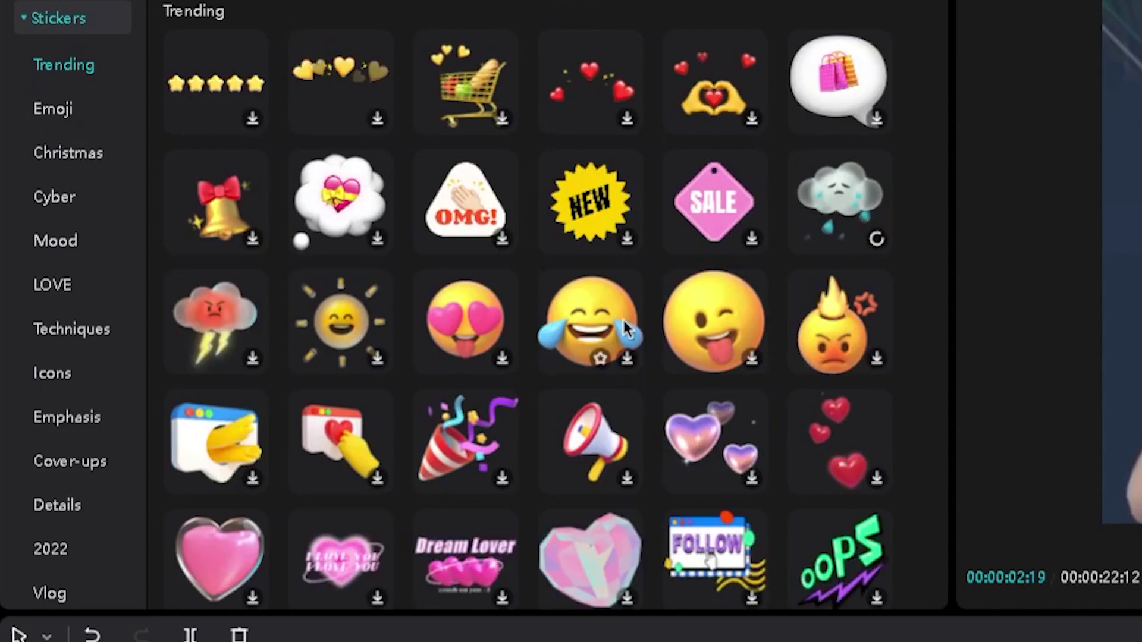
drag(944, 5, 976, 3)
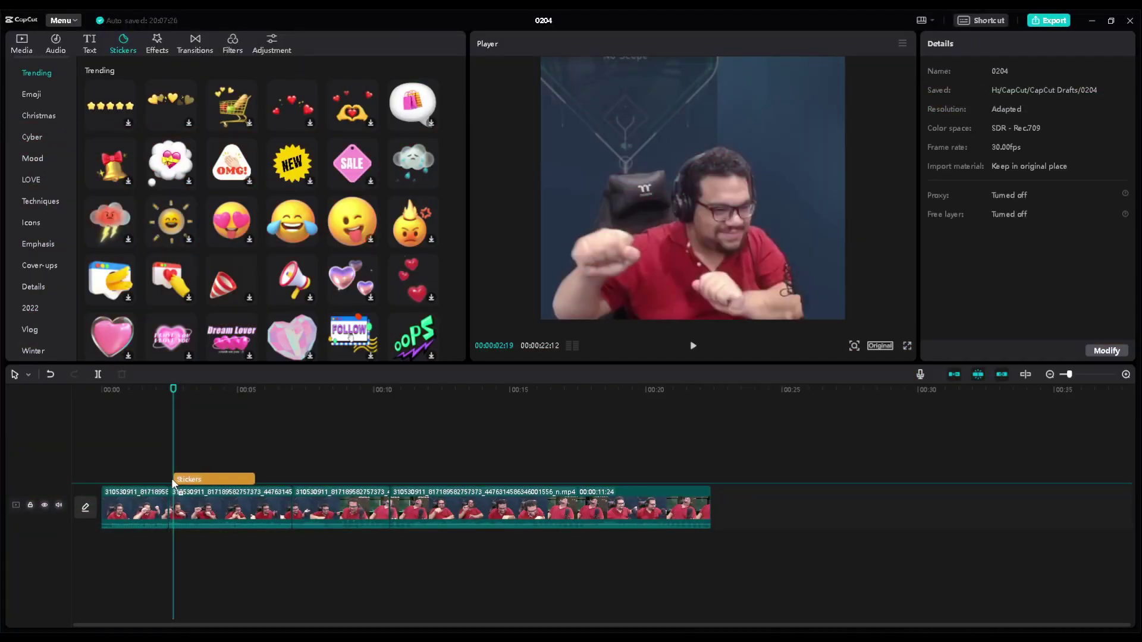
drag(695, 205, 733, 216)
- Run motion tracking for the sticker with direction Both and scale and distance following the tracked object, and play the result
click(1025, 46)
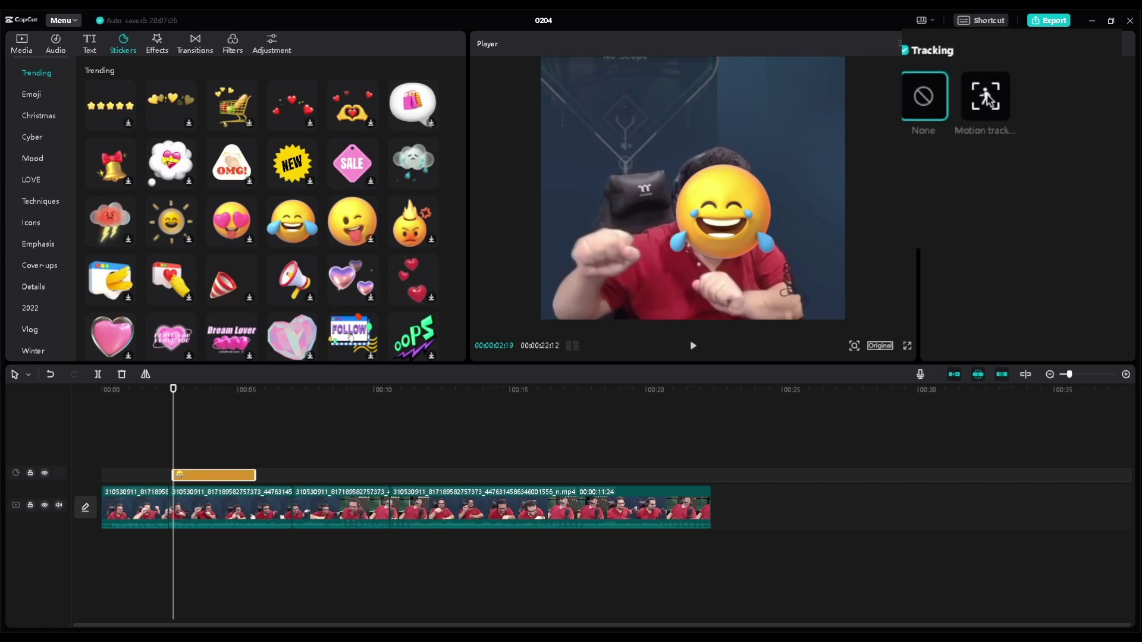
click(988, 98)
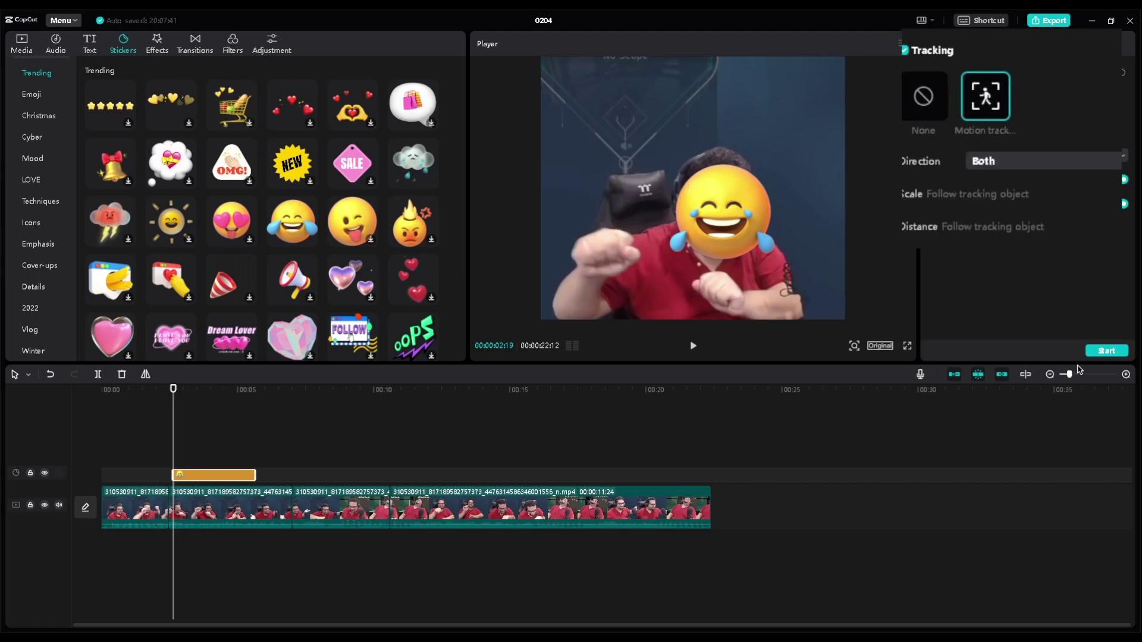
click(1110, 351)
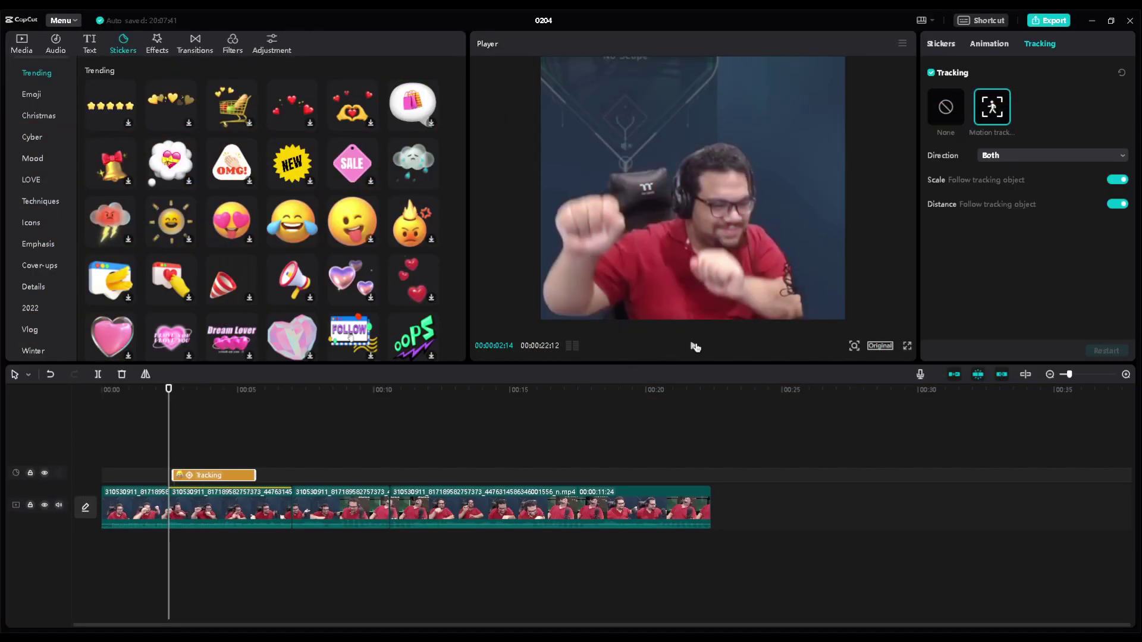
click(694, 346)
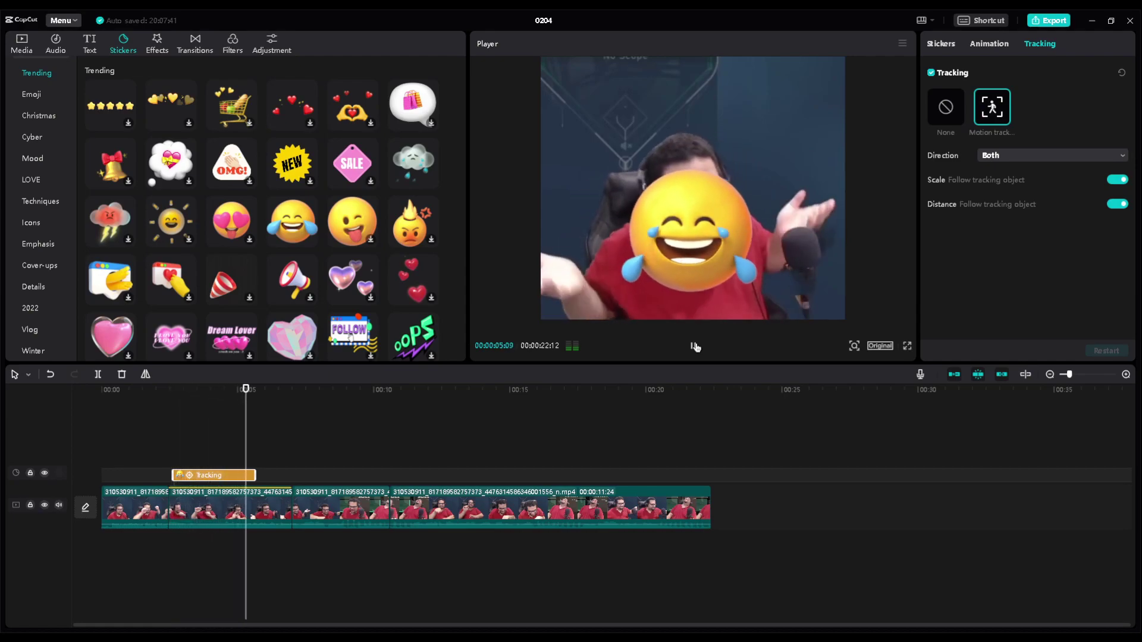
click(695, 346)
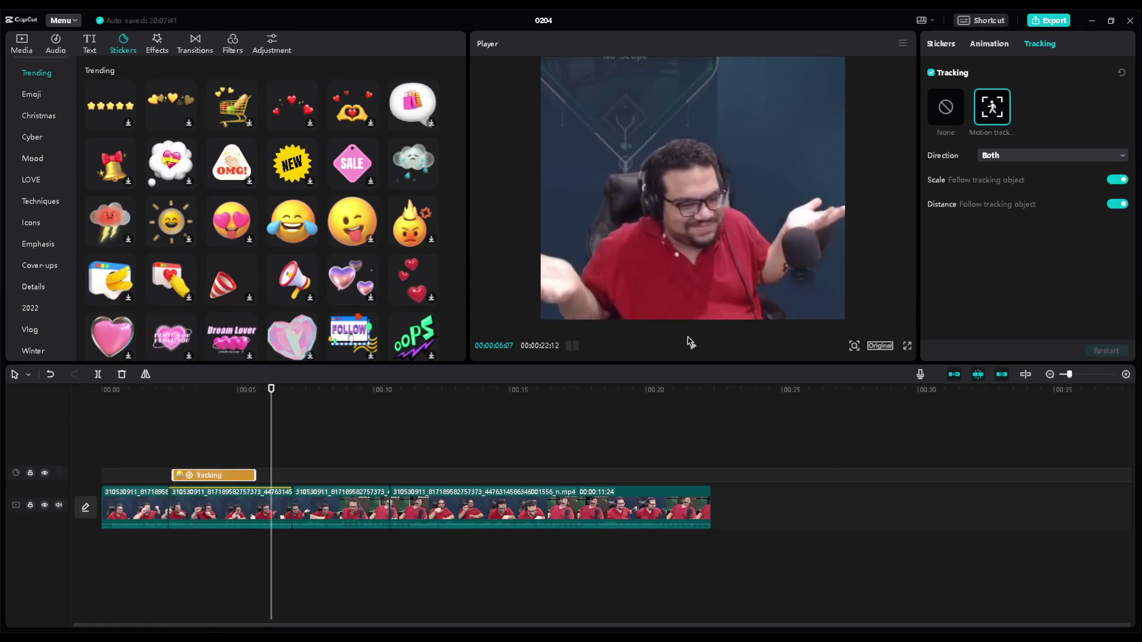
- Apply the Spin In entrance animation to the sticker with a 1.0 s duration and play it back
click(975, 41)
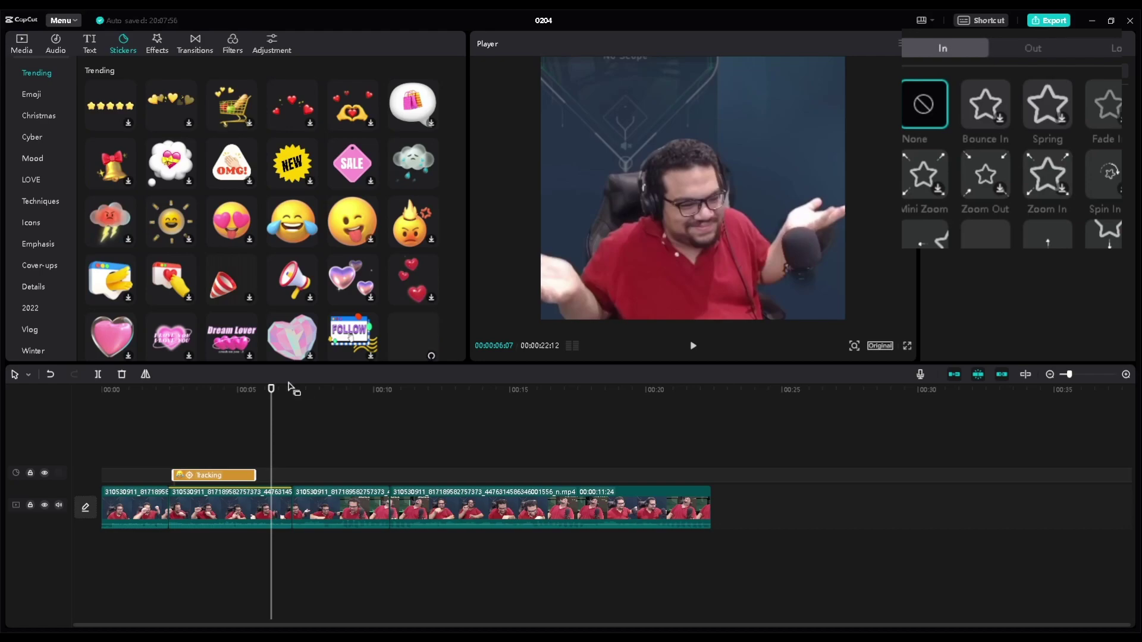
drag(272, 388, 203, 388)
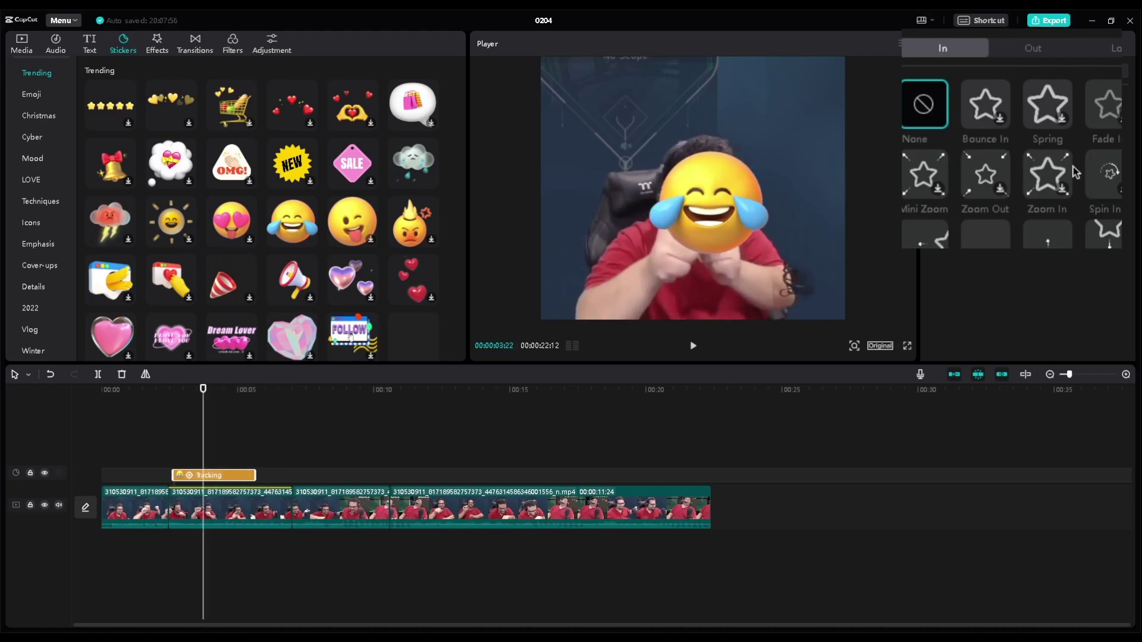
click(1109, 172)
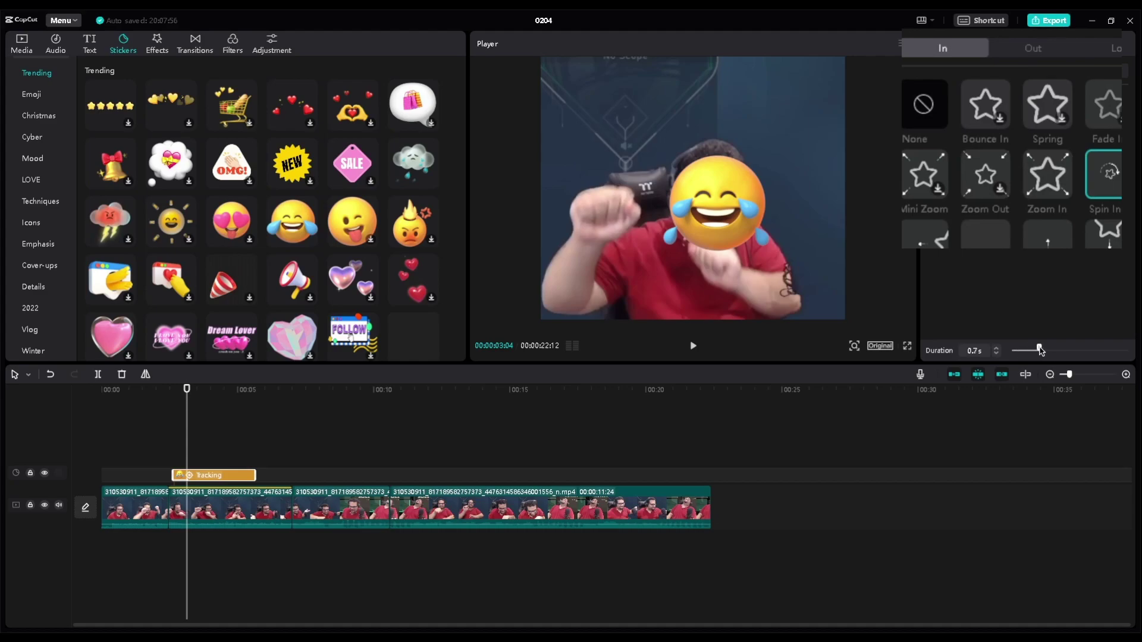
drag(1050, 350, 1050, 349)
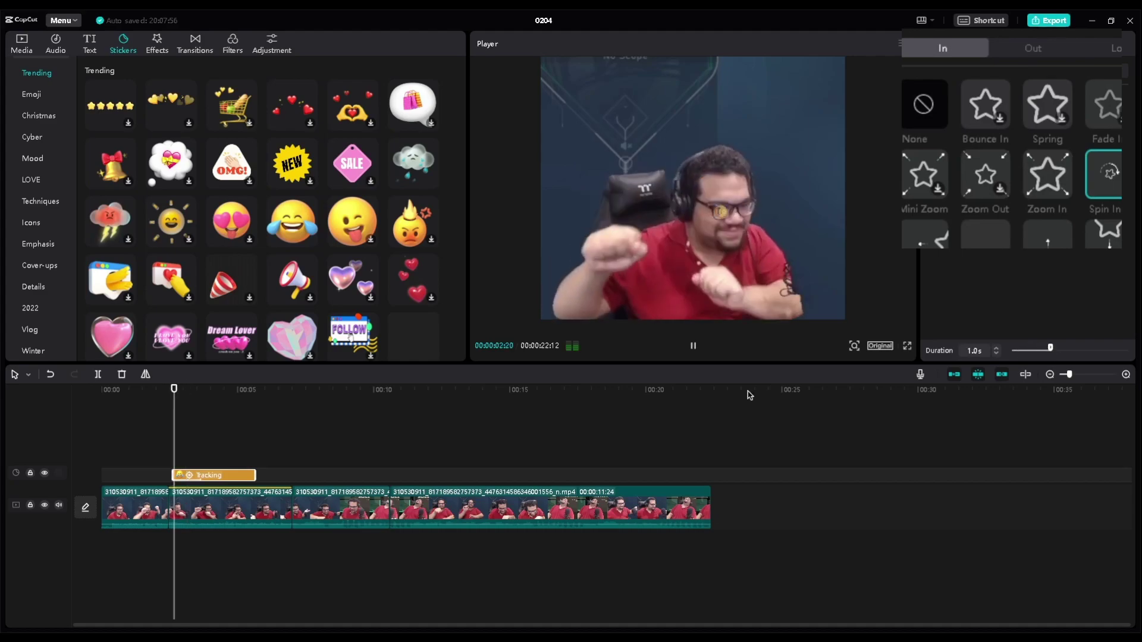
click(173, 390)
click(694, 345)
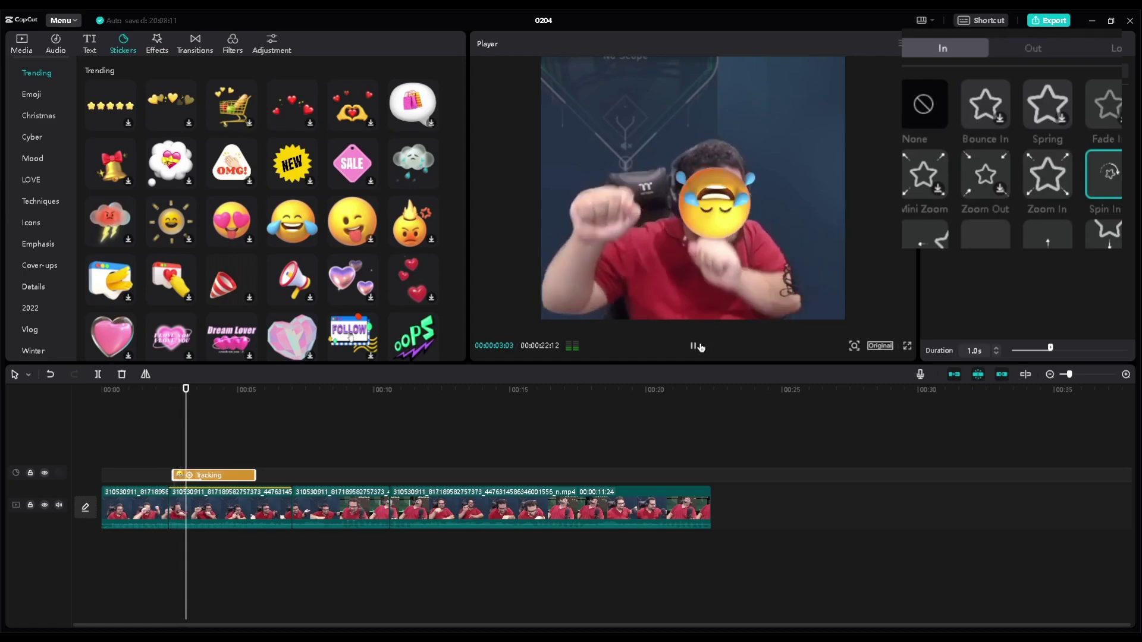
click(699, 346)
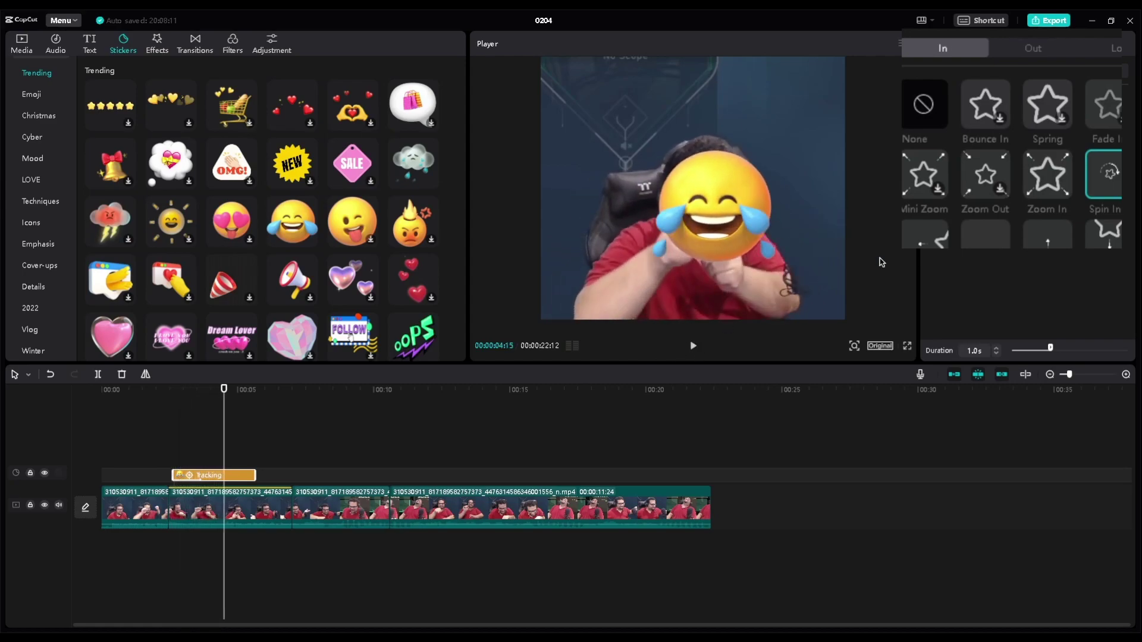
- Apply the Wiper loop animation to the sticker and scrub through it on the timeline
click(1032, 53)
click(1102, 52)
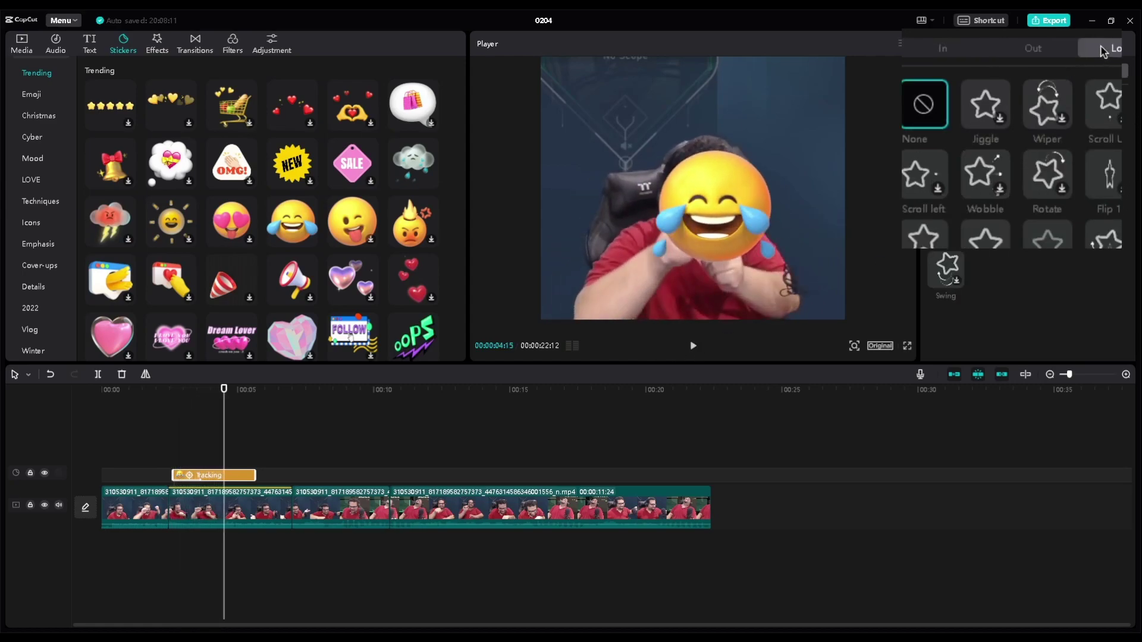
click(1065, 101)
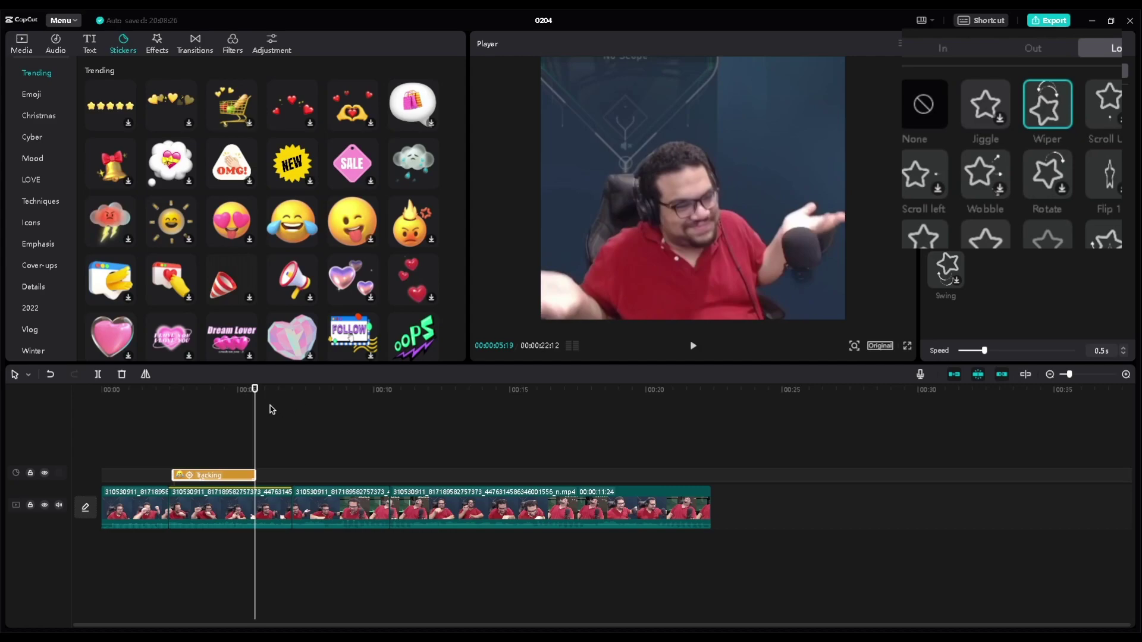
drag(255, 393, 215, 409)
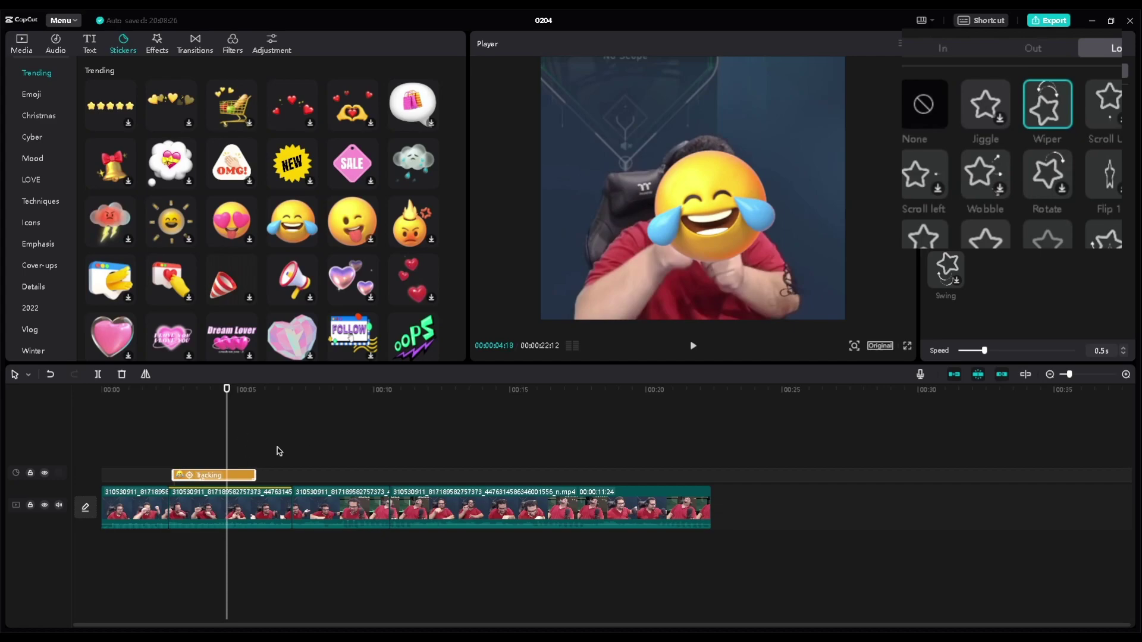
- Set the sticker's scale to 72% and browse the trending stickers
click(972, 48)
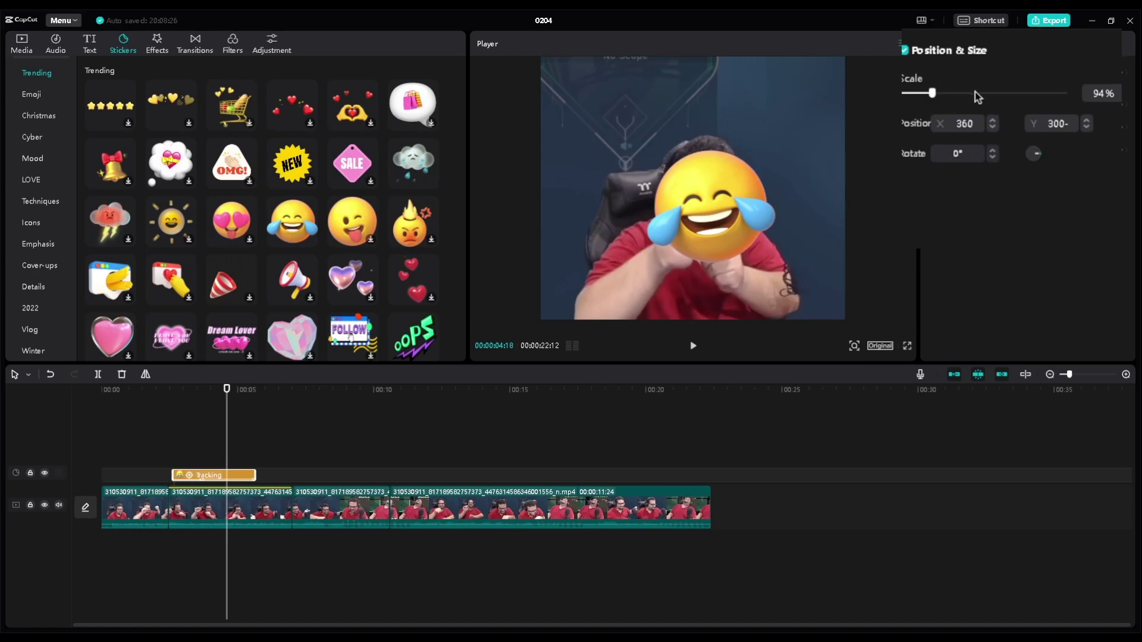
mouse_move(939, 98)
mouse_down()
mouse_move(951, 95)
mouse_move(925, 96)
mouse_up()
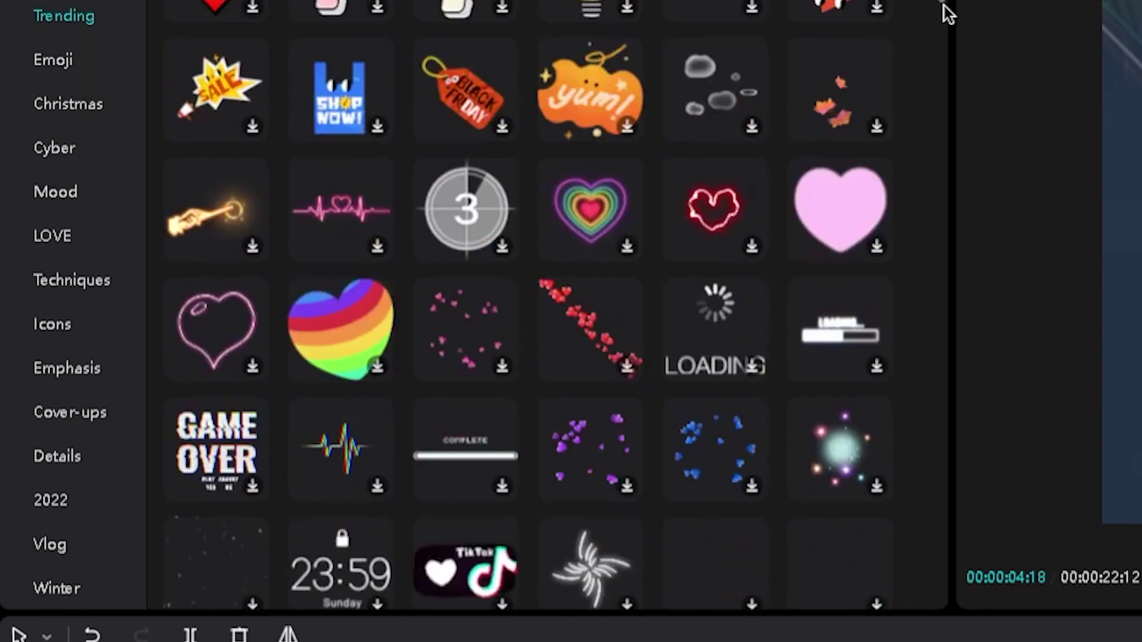
drag(463, 67, 460, 129)
drag(937, 132, 969, 0)
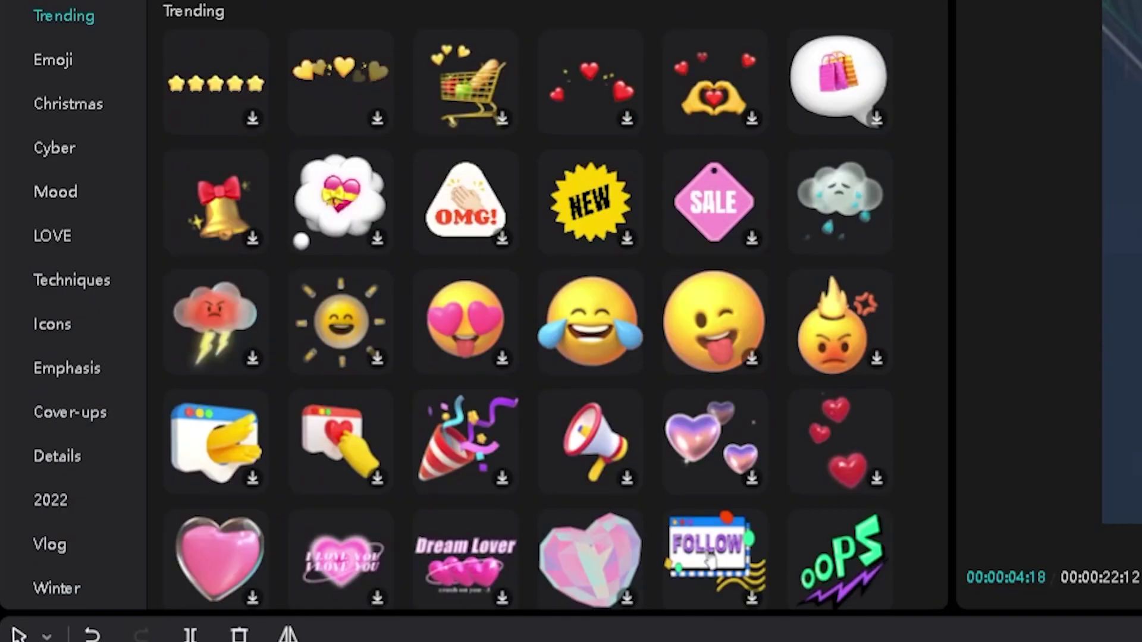
click(52, 24)
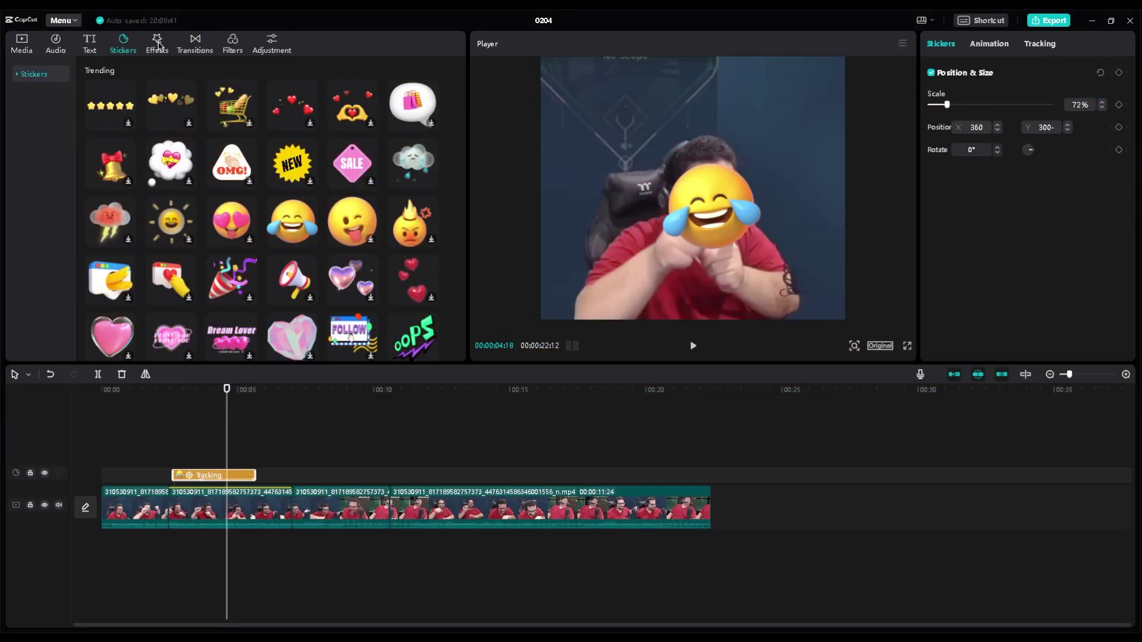
- Open the effects library and delete the tracked emoji sticker from the timeline
click(157, 44)
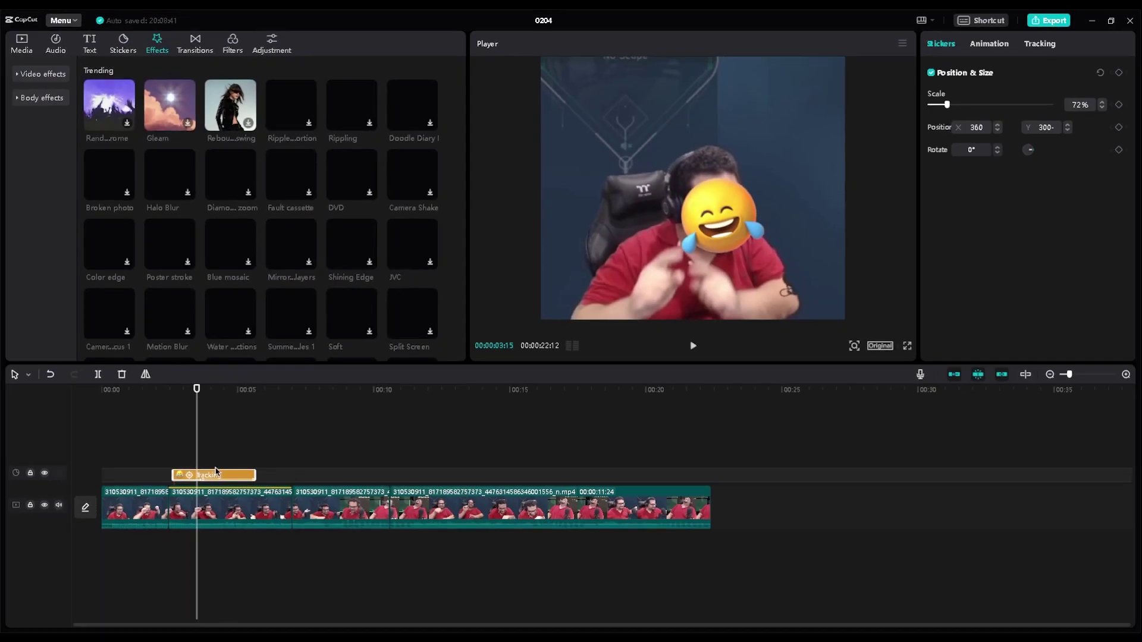
click(215, 473)
click(224, 472)
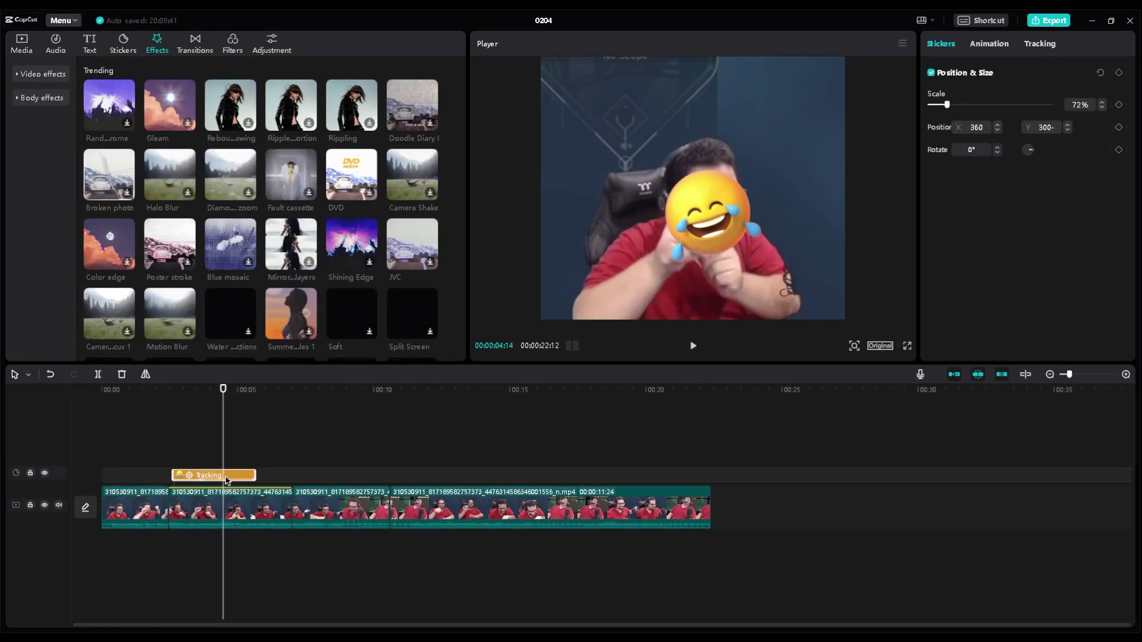
key(Delete)
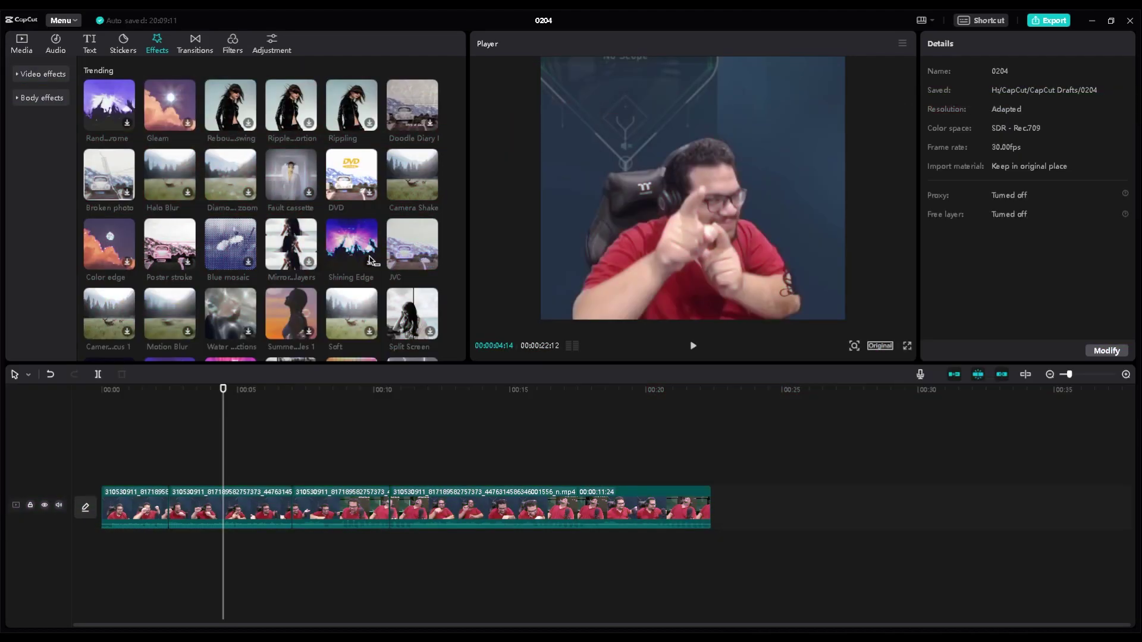
- Add the JVC video effect above the first clips on the timeline and preview it in full screen
drag(412, 244, 157, 457)
click(143, 391)
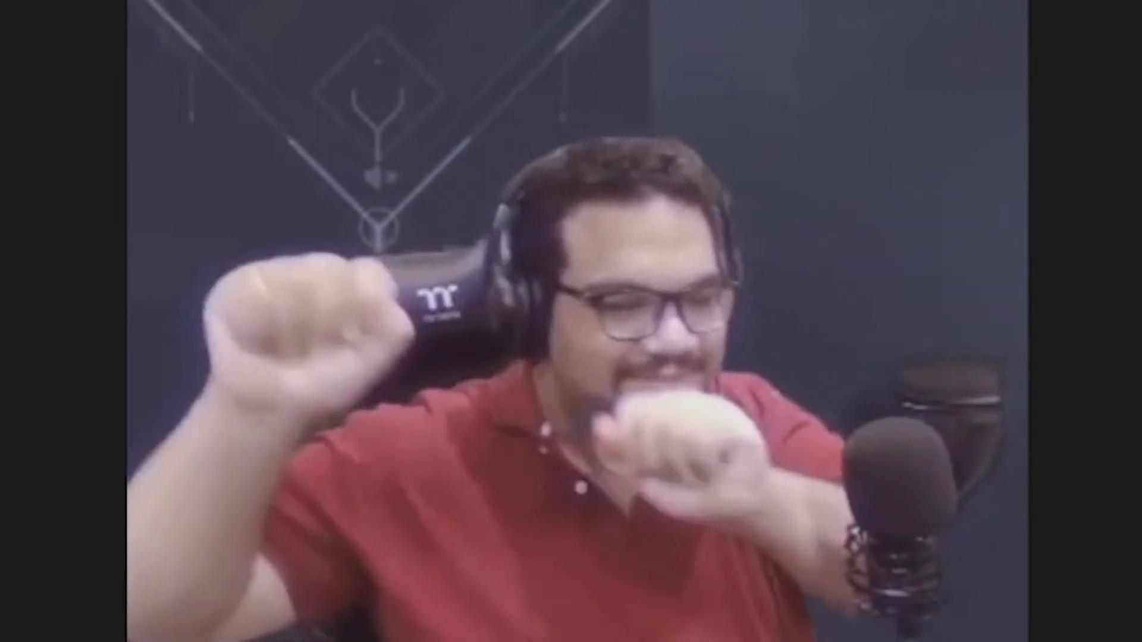
key(Escape)
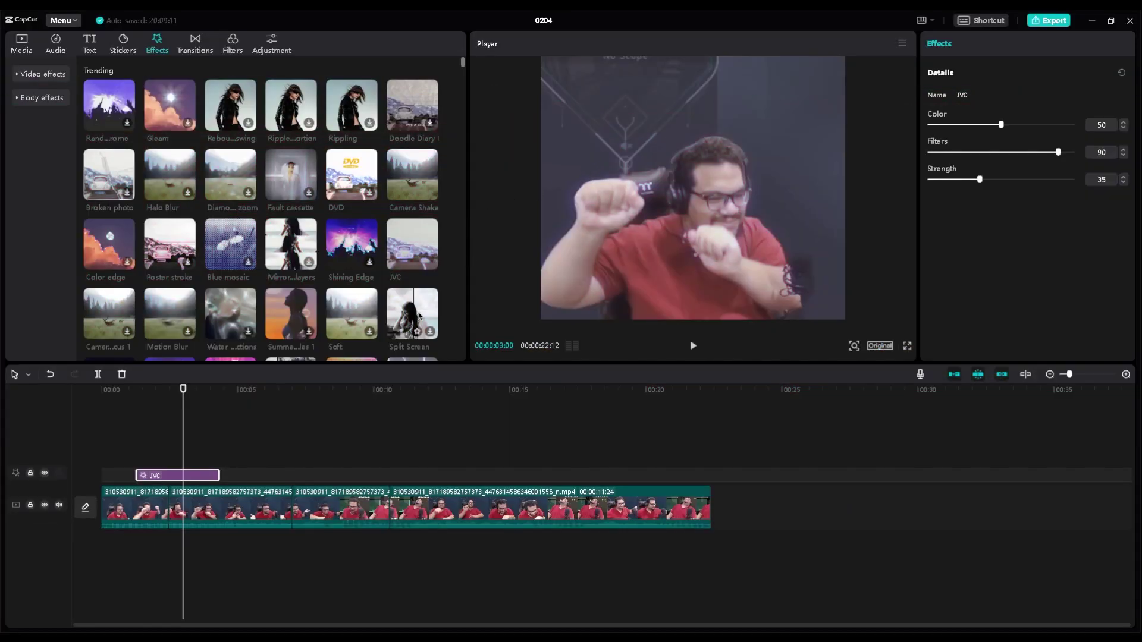
- Add the Color edge effect directly after the JVC effect and preview it in full screen
drag(110, 244, 226, 475)
click(235, 405)
click(223, 390)
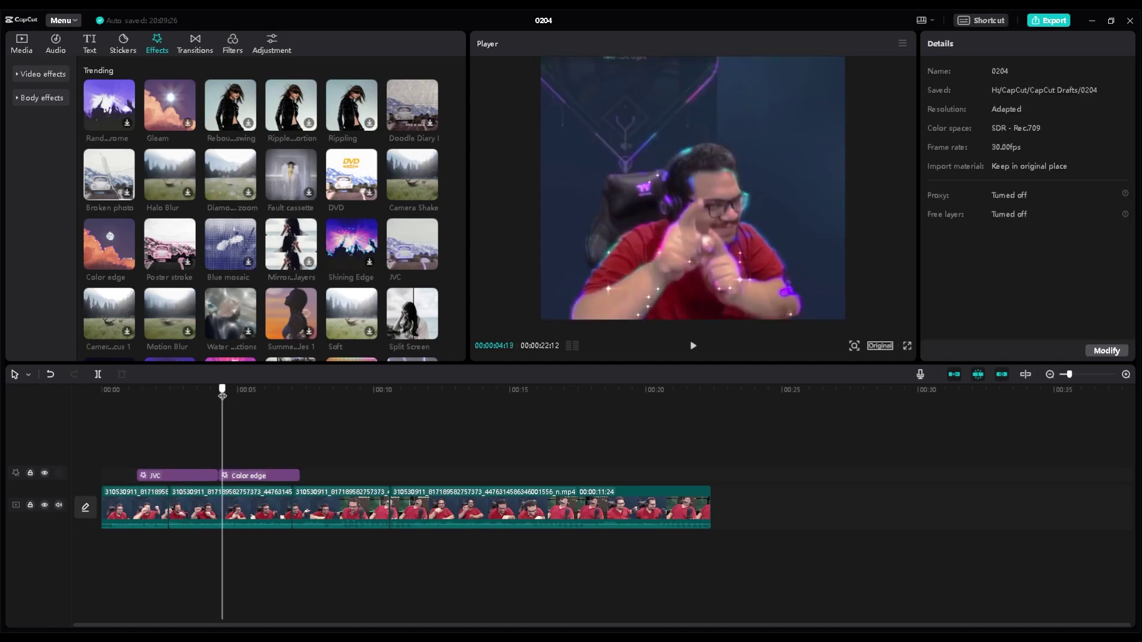
key(ctrl+shift+f)
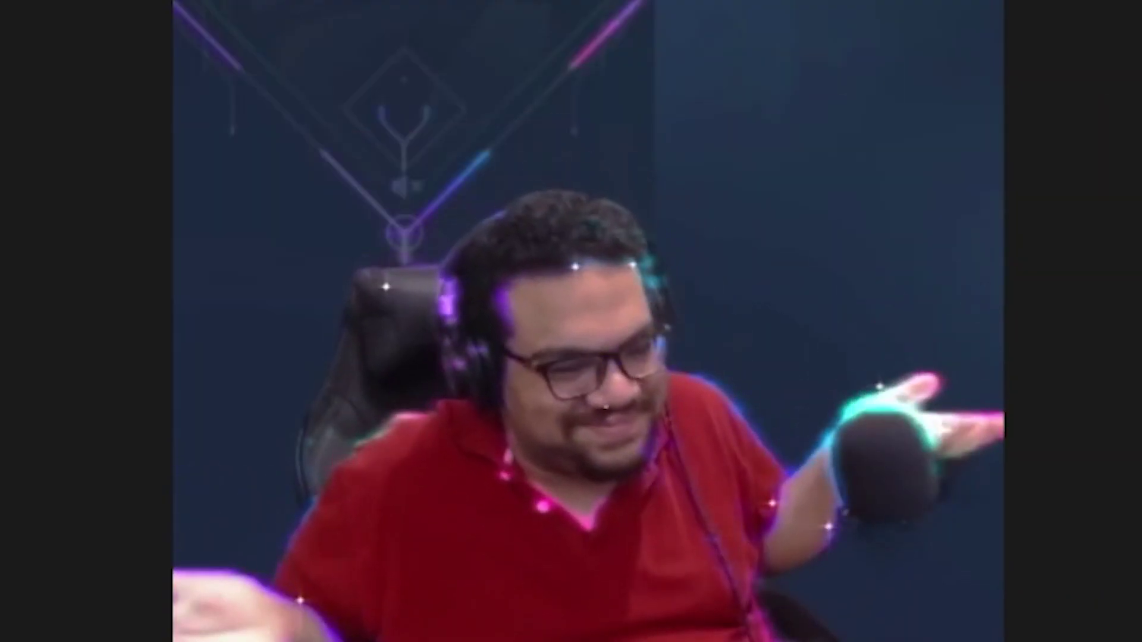
key(Escape)
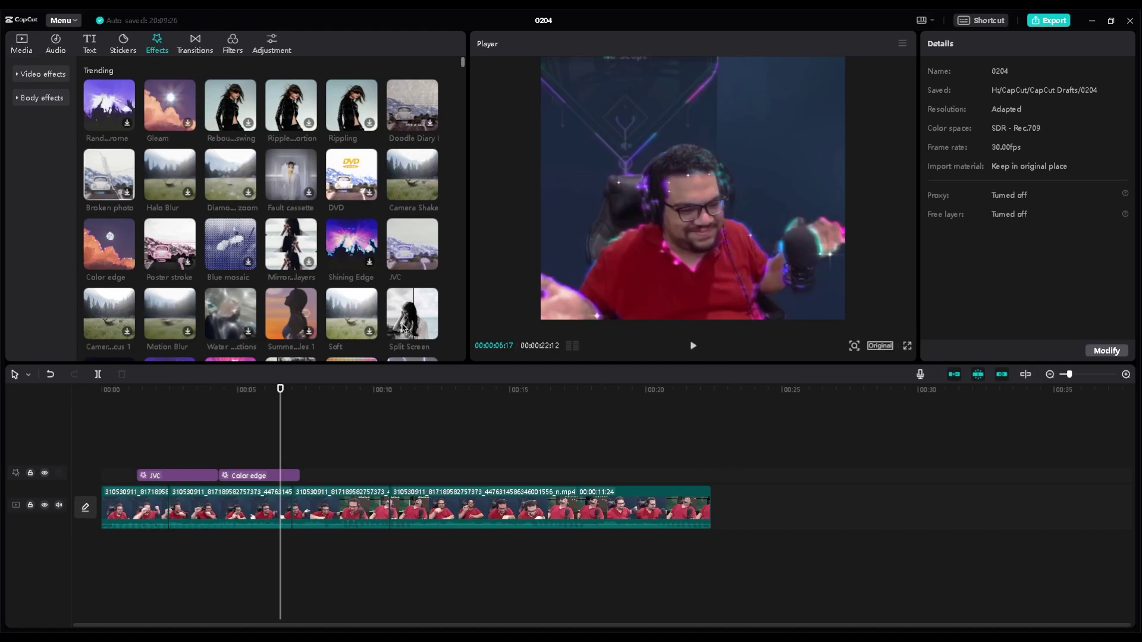
- Add the Reversal film I effect from the Retro group directly after the Color edge effect
drag(463, 66, 460, 178)
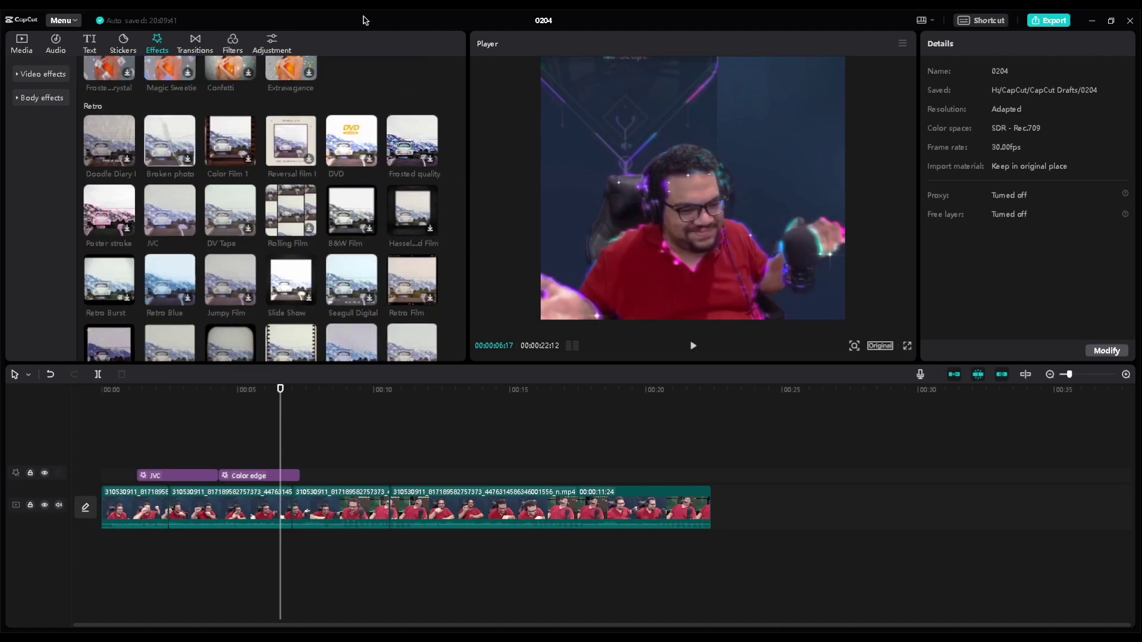
drag(290, 146, 308, 470)
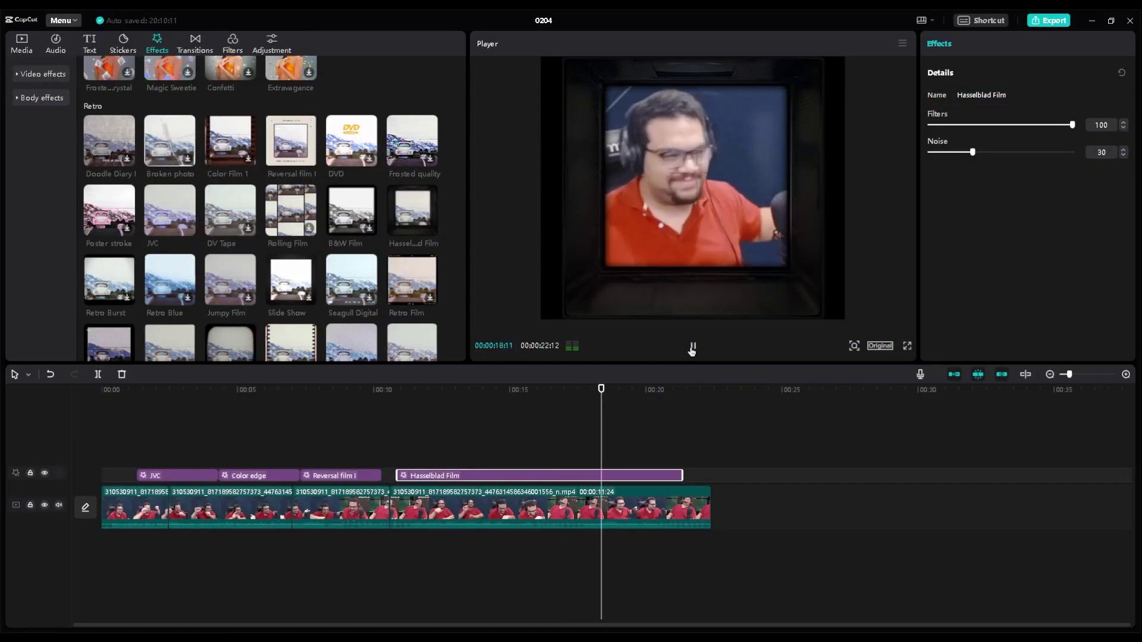
- Delete all the video effects from the timeline and open the body effects library
shift+click(180, 476)
key(Delete)
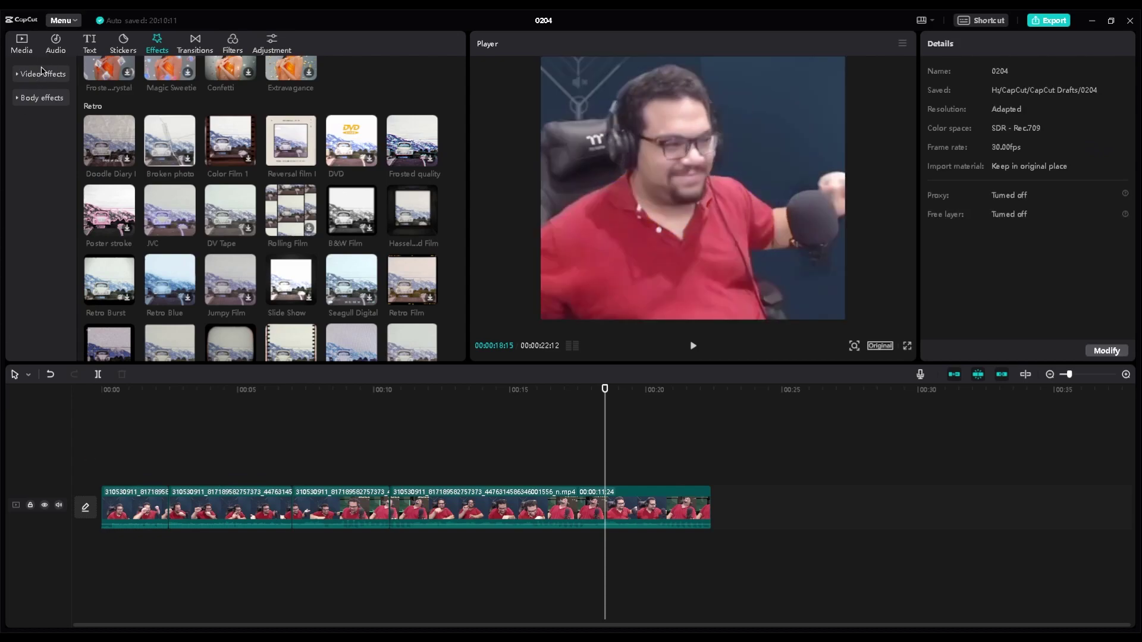
click(40, 97)
click(40, 98)
click(40, 98)
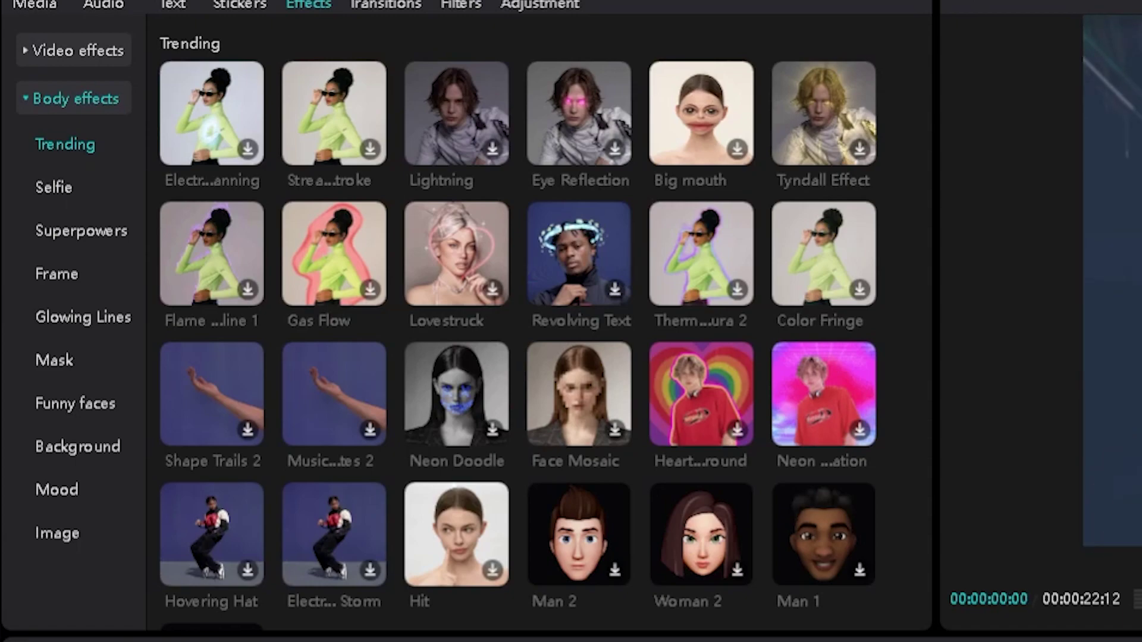
- Add the trending Tyndall Effect body effect at the start of the timeline and preview it
click(834, 99)
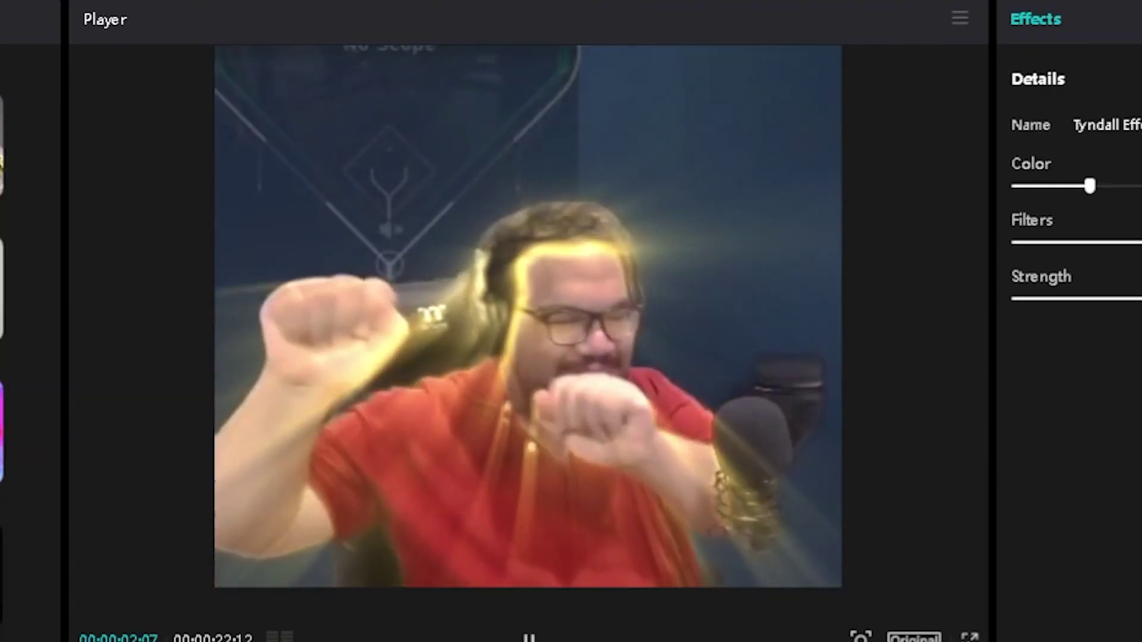
key(space)
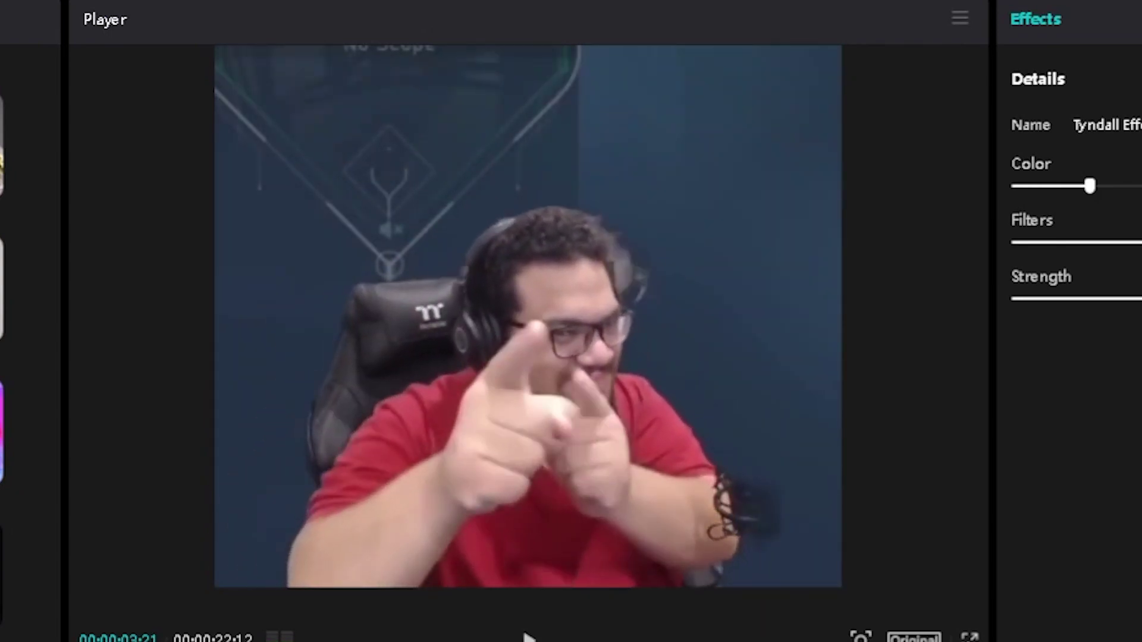
key(Delete)
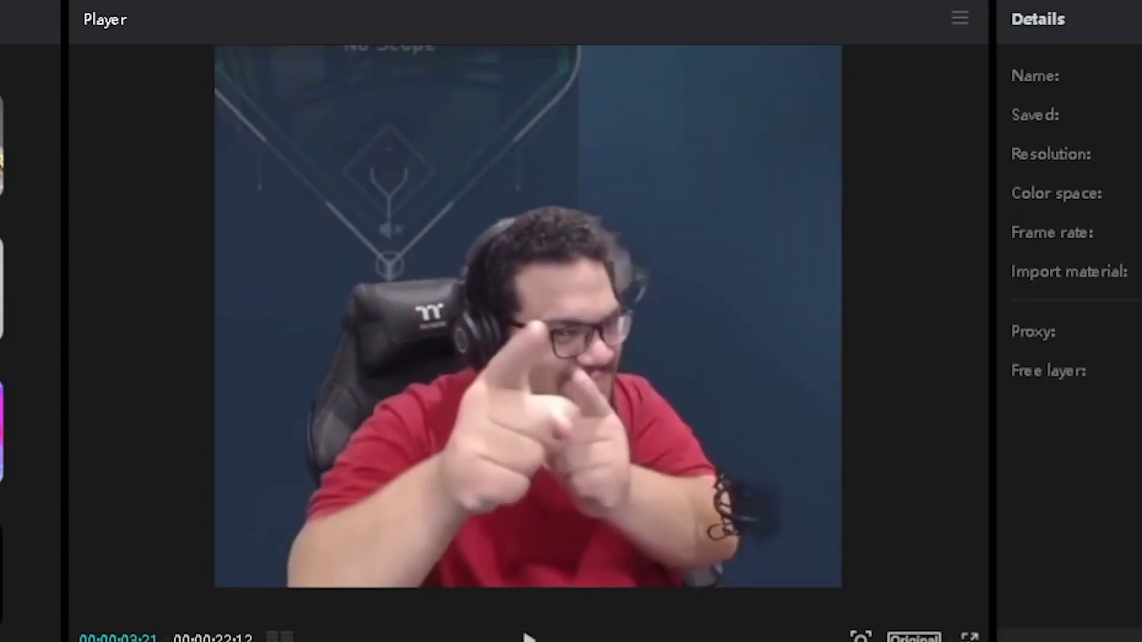
- Add the Eye Reflection and Neon Doodle body effects after the Tyndall Effect and preview them
click(526, 637)
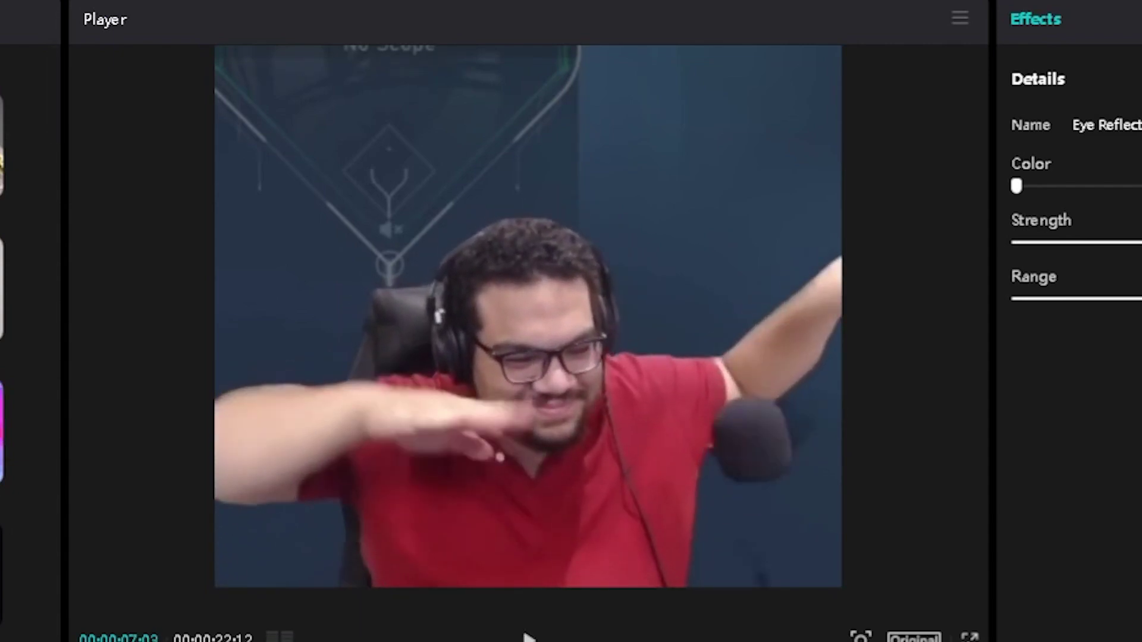
key(Delete)
click(530, 639)
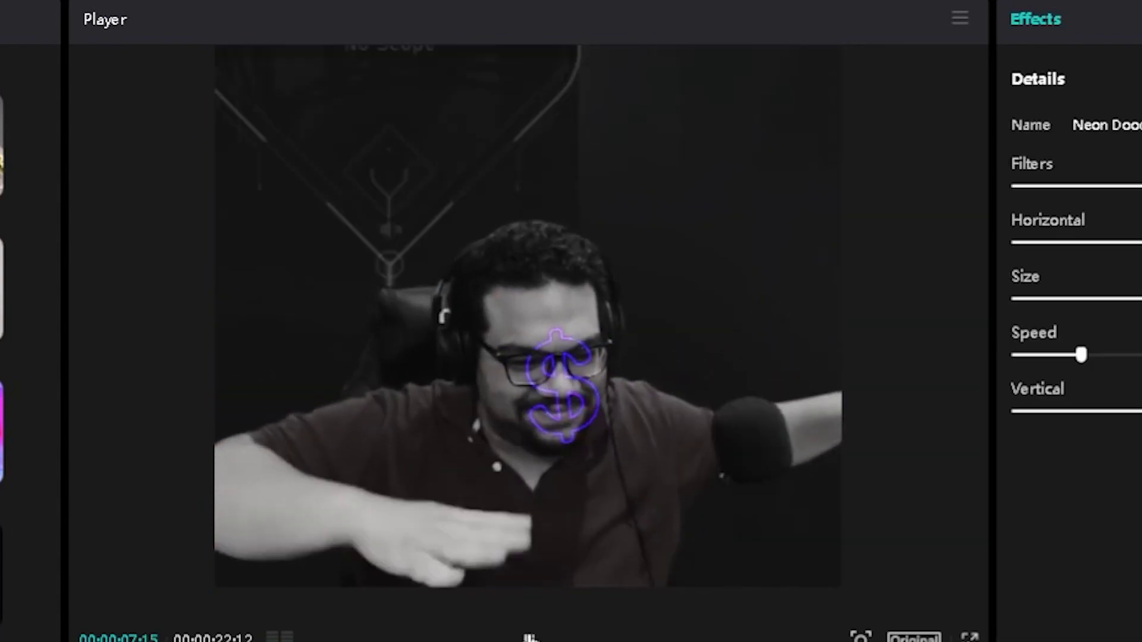
click(529, 640)
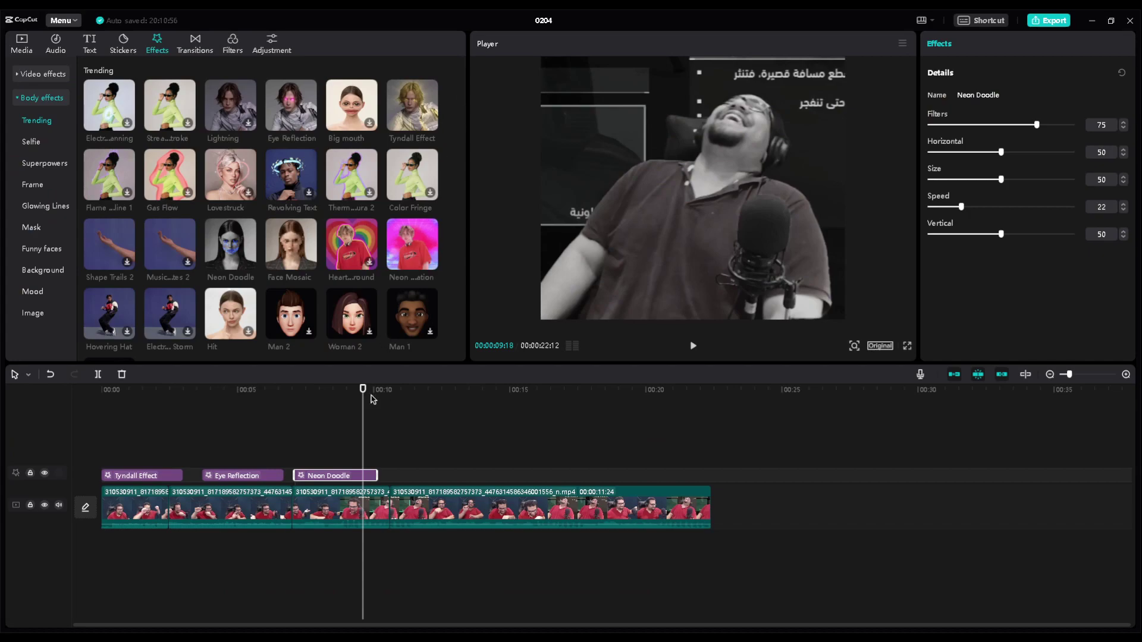
- Delete the three body effects from the timeline and return the playhead to the start
drag(412, 451, 106, 492)
key(Delete)
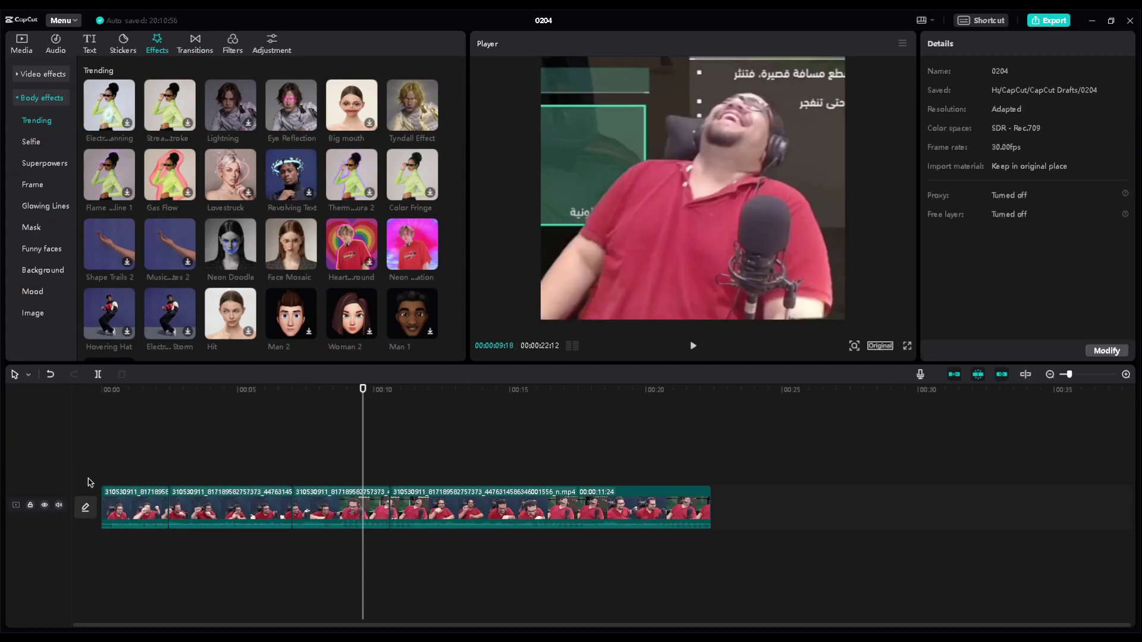
key(Home)
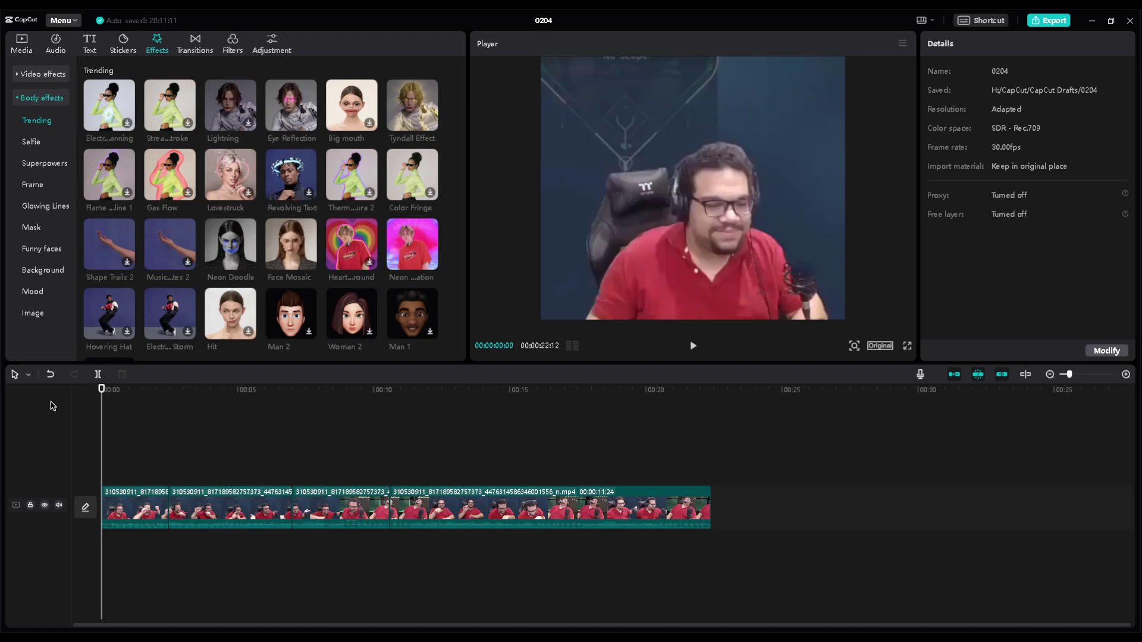
- Add the Angel Wings body effect from the Glowing Lines group above the second clip
drag(463, 78, 505, 170)
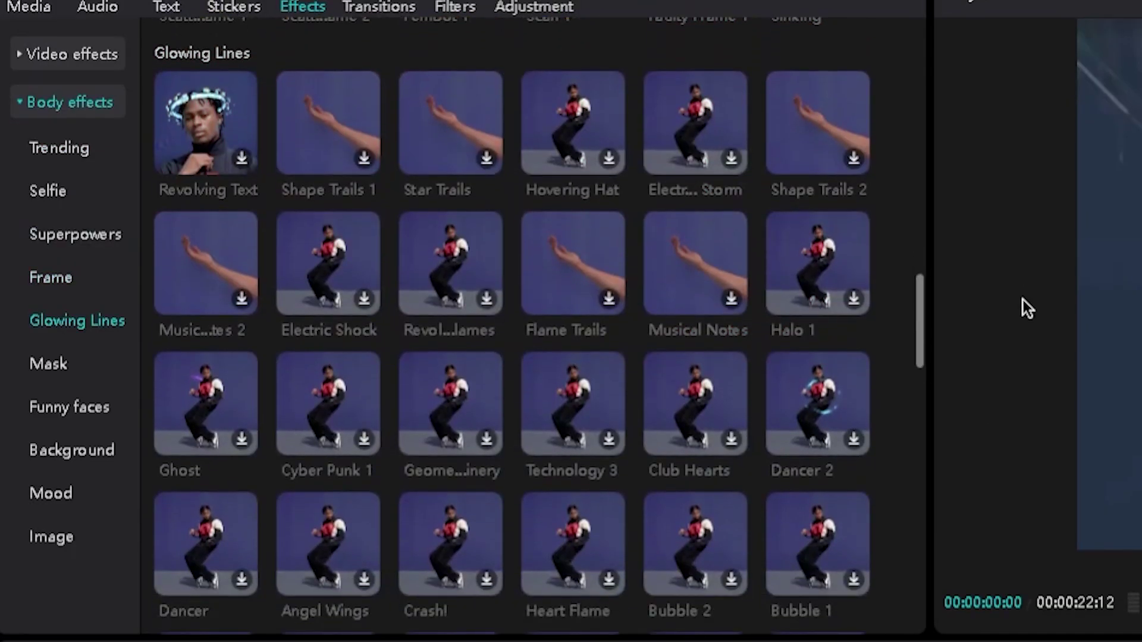
click(180, 556)
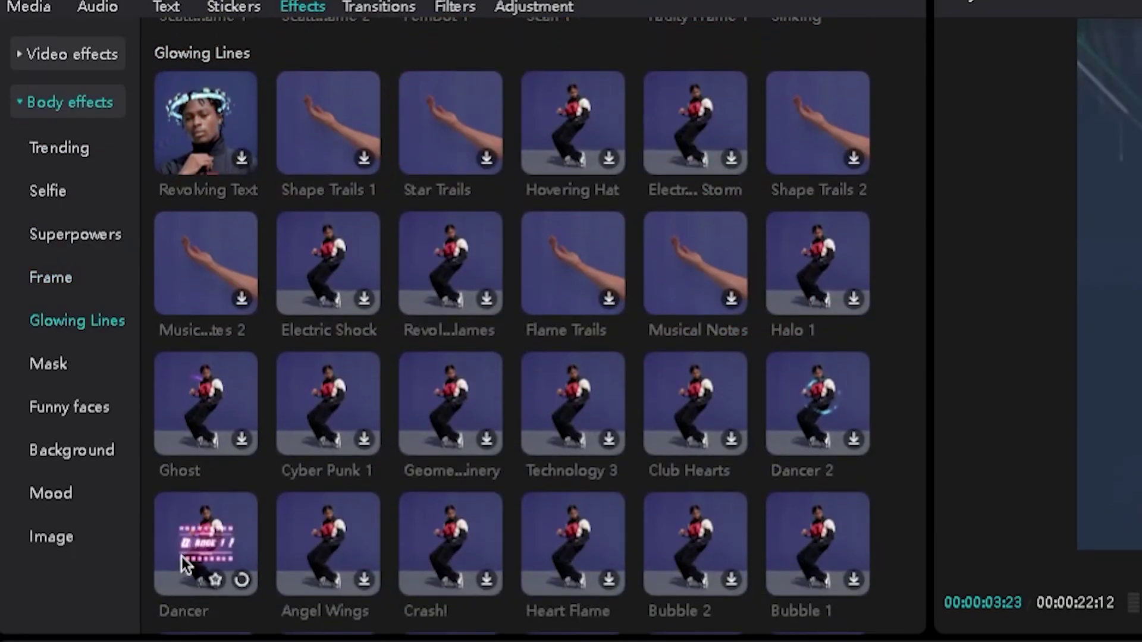
click(330, 548)
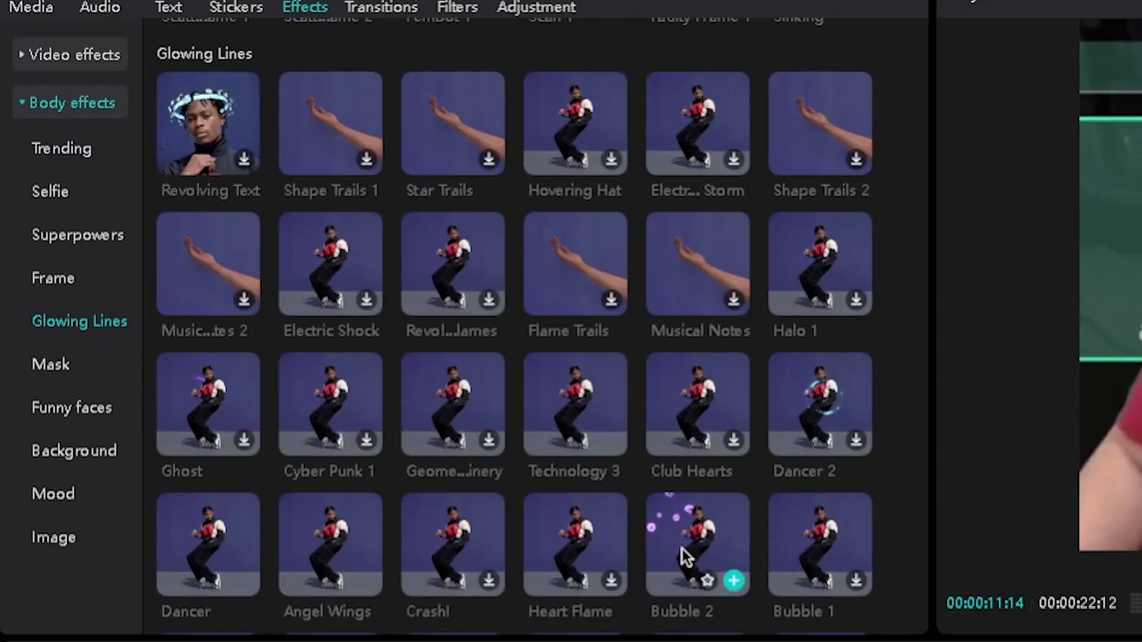
- Add the Electro-Light Storm effect from the Glowing Lines group near the start of the last clip and preview it
mouse_move(841, 127)
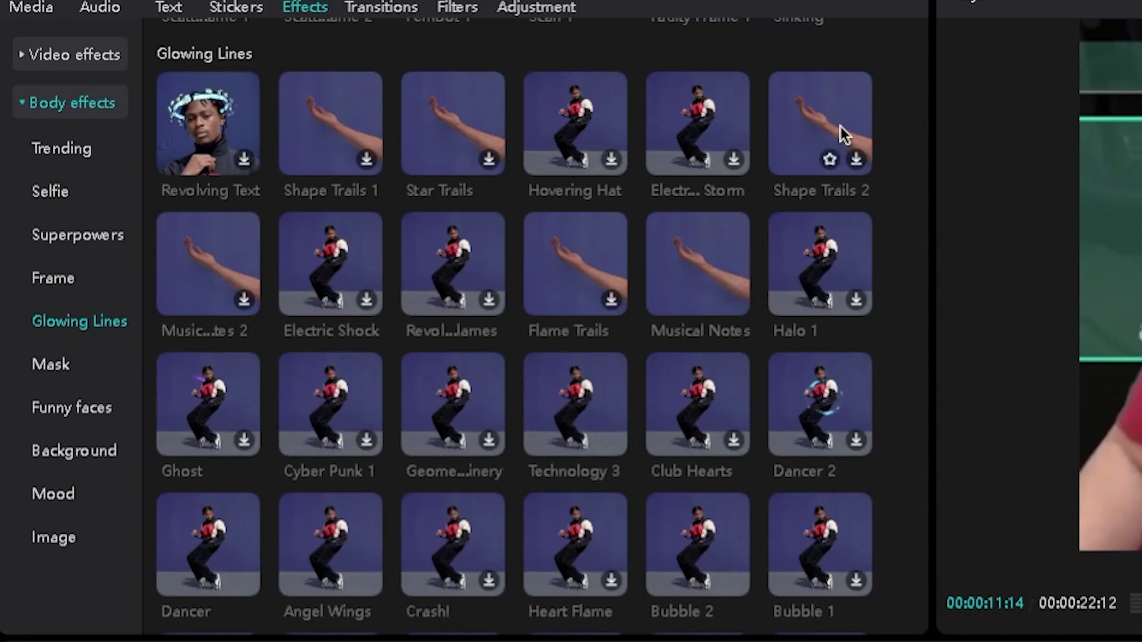
click(698, 123)
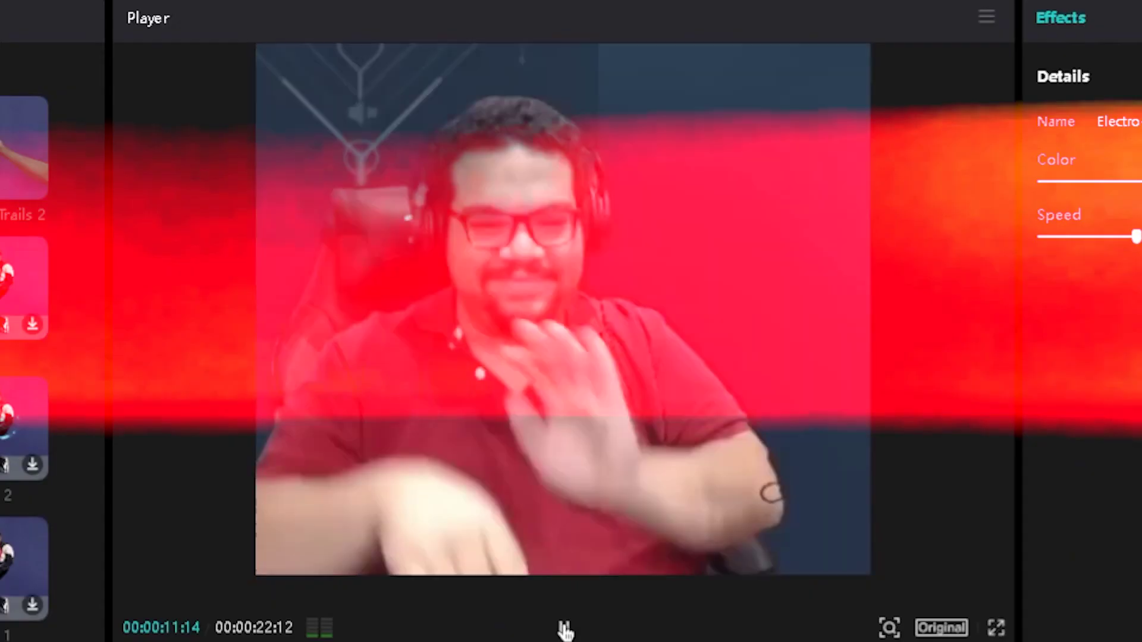
click(564, 628)
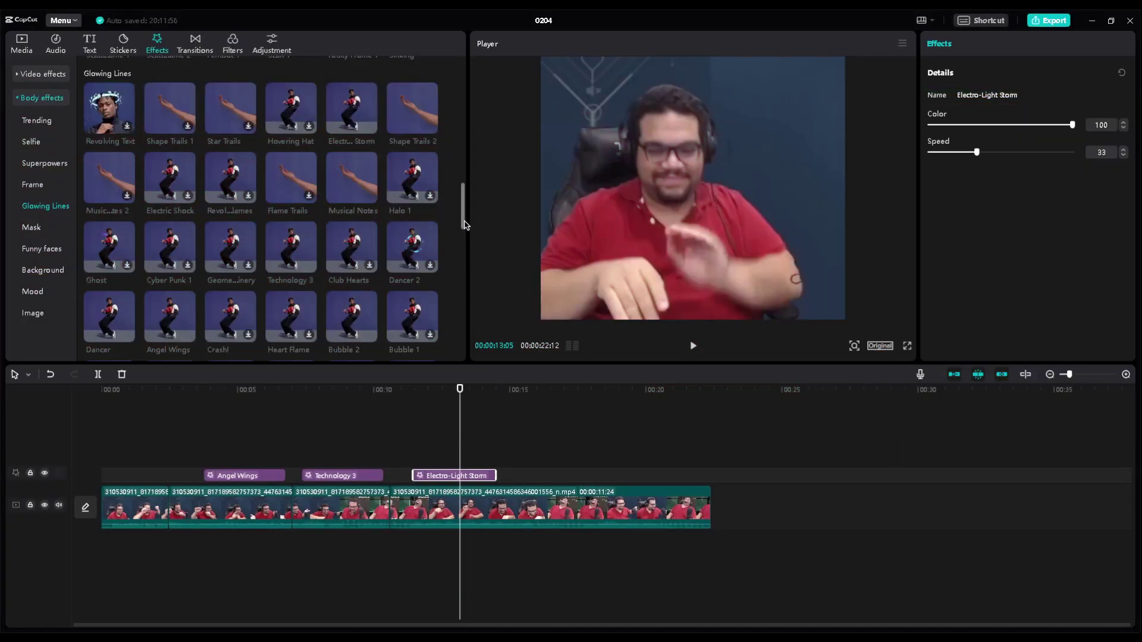
- Add the Big mouth effect from the Trending group at about 19 seconds above the last clip and preview it
drag(464, 225, 500, 89)
drag(352, 105, 626, 476)
click(520, 400)
click(513, 394)
click(616, 394)
click(693, 346)
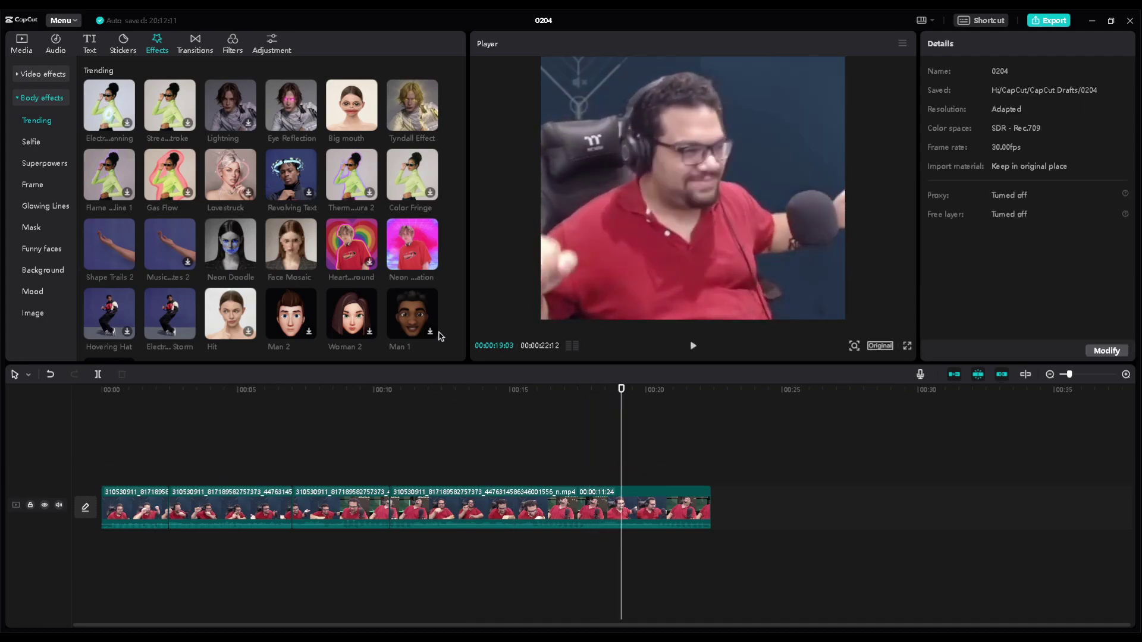
- Add the trending Man 2 face effect, position it at about 3 seconds above the second clip, and preview it
drag(300, 324, 626, 473)
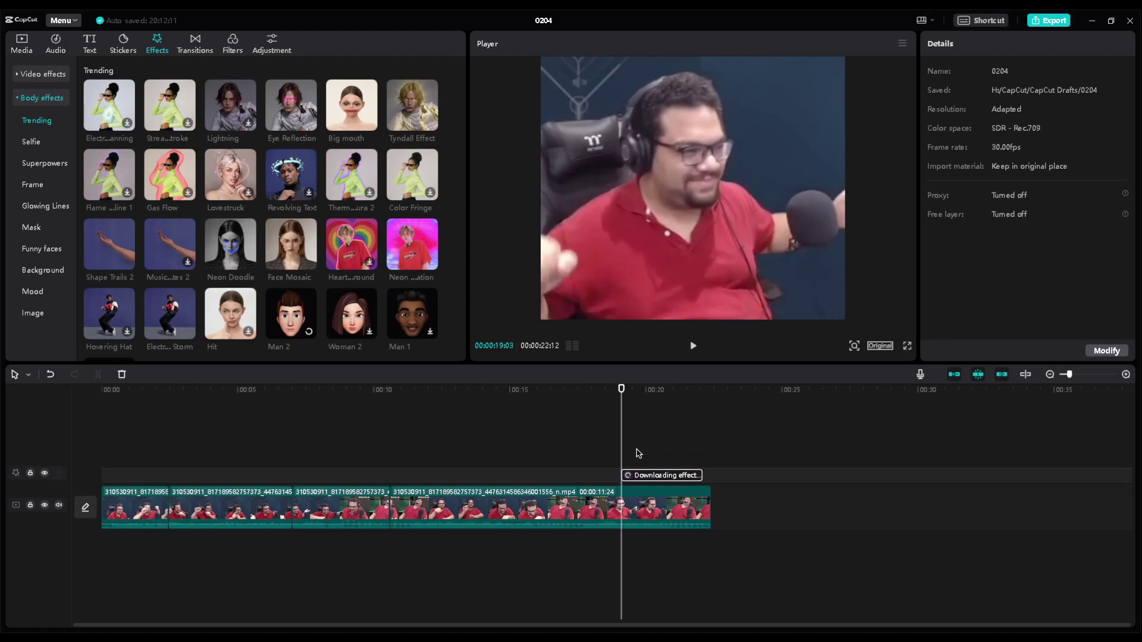
click(695, 347)
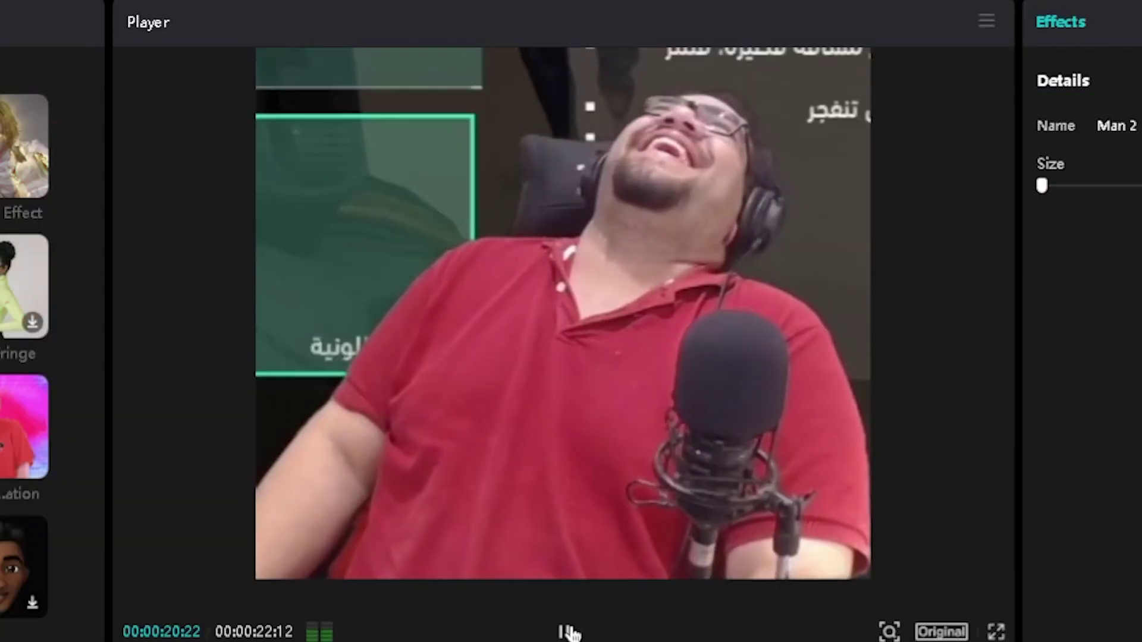
click(568, 633)
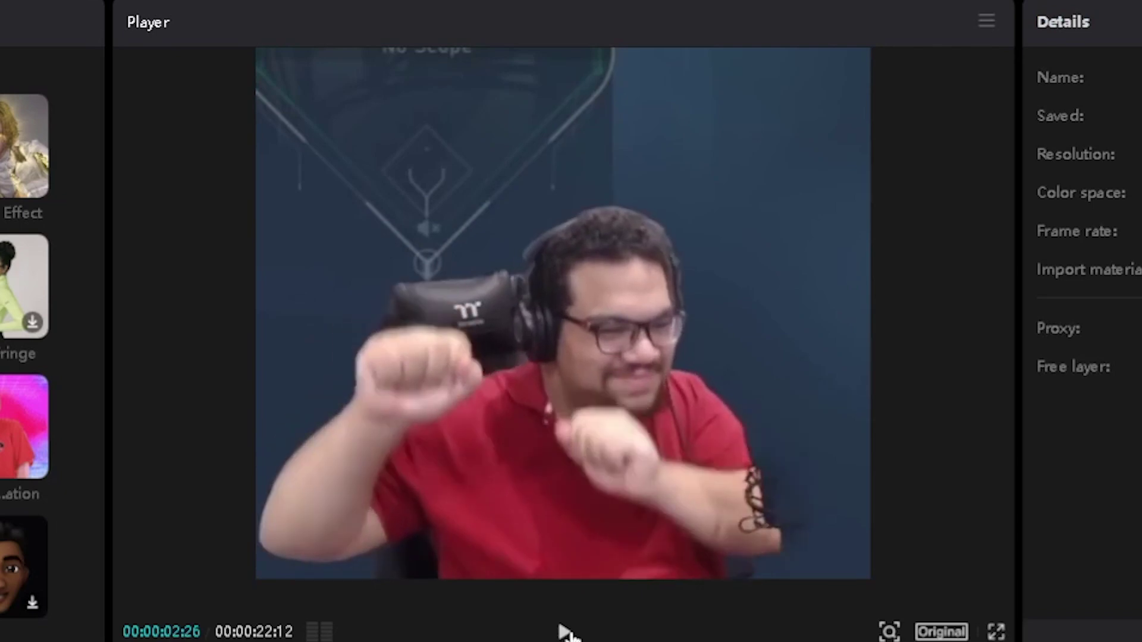
click(564, 633)
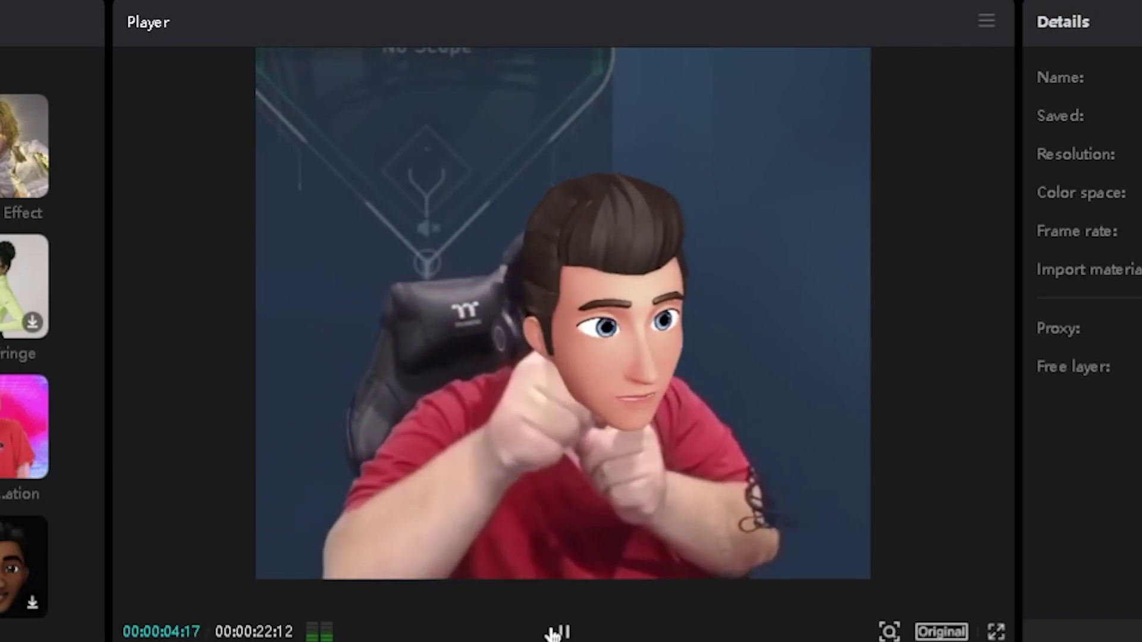
click(559, 632)
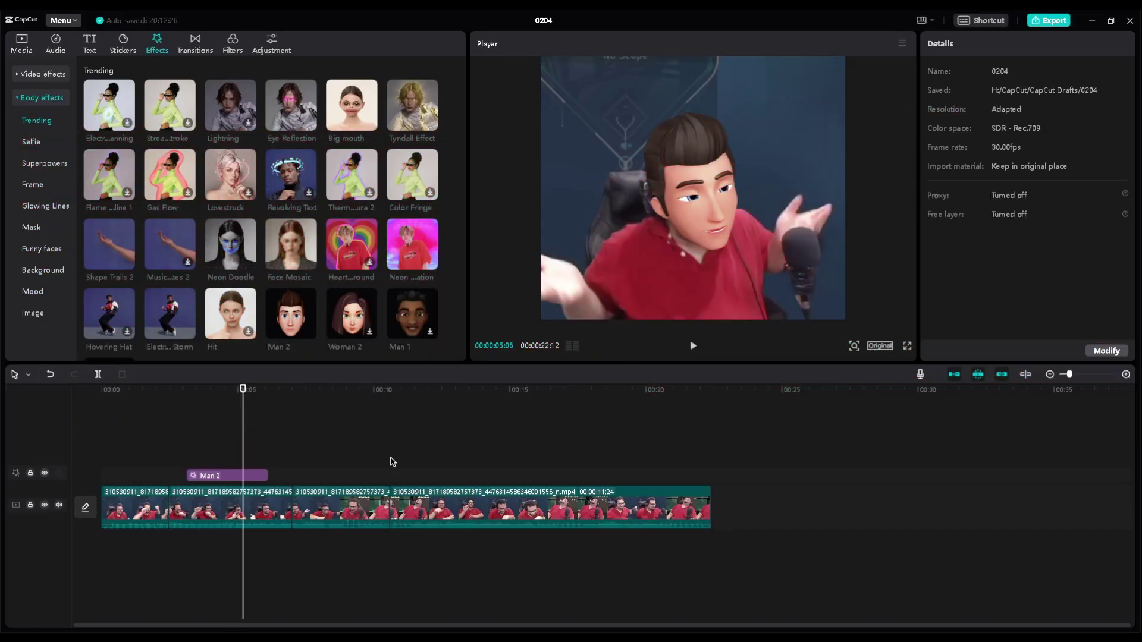
- Open the transitions library and delete the Man 2 effect from the timeline
click(34, 97)
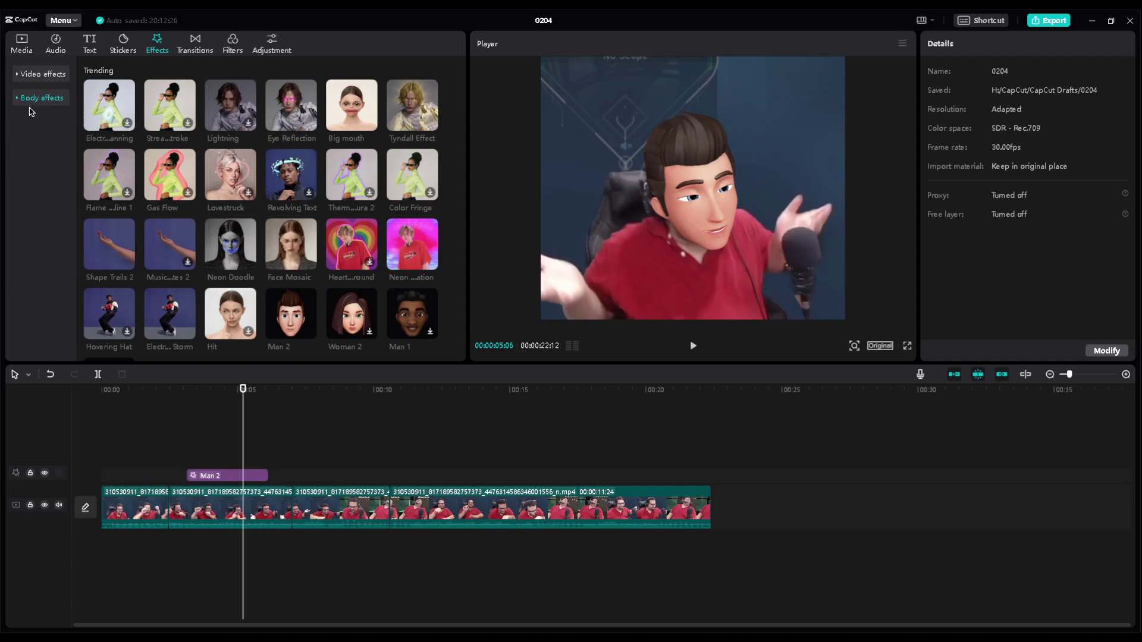
click(207, 53)
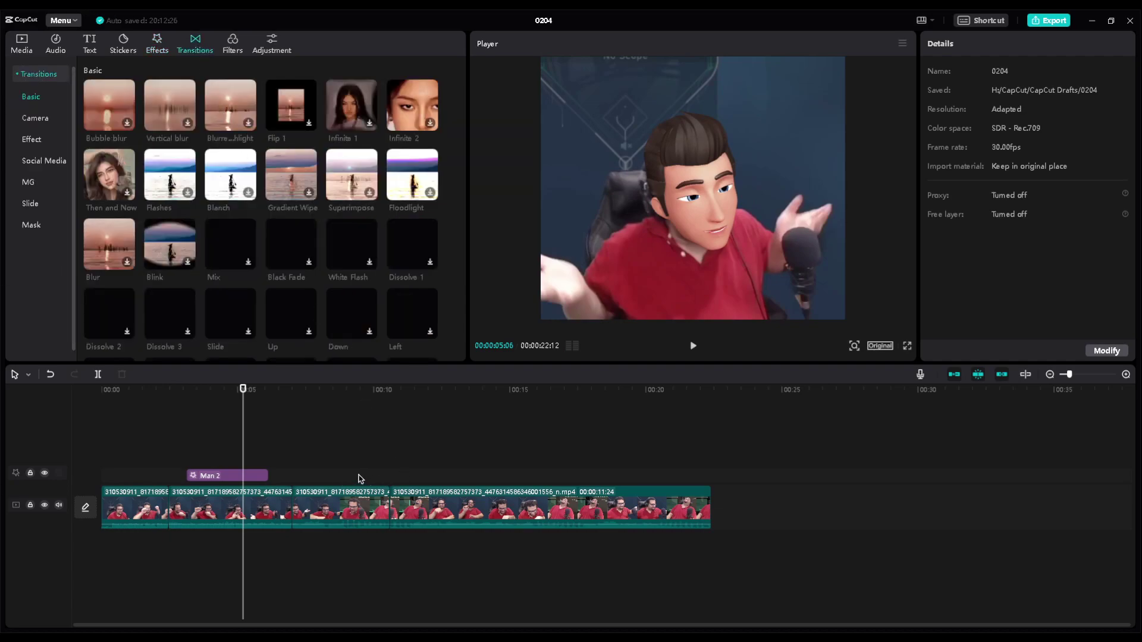
click(220, 476)
key(Delete)
- Add the Blink transition between the first and second clips and preview it
drag(208, 451, 75, 580)
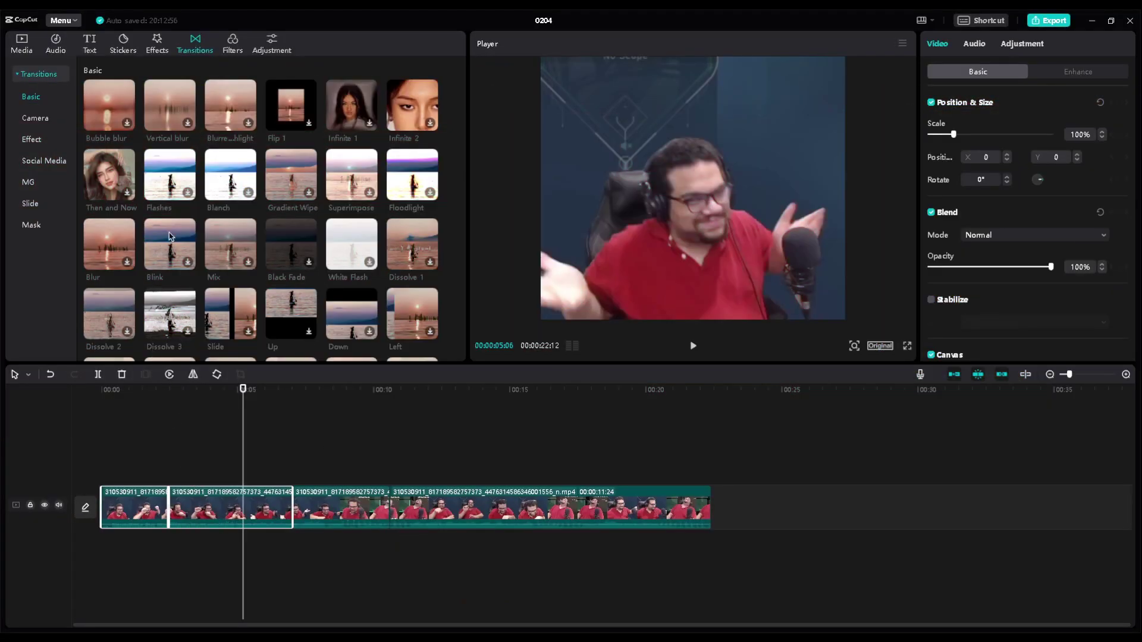
mouse_move(180, 240)
mouse_down()
mouse_move(182, 515)
mouse_move(165, 513)
mouse_up()
drag(152, 401, 127, 405)
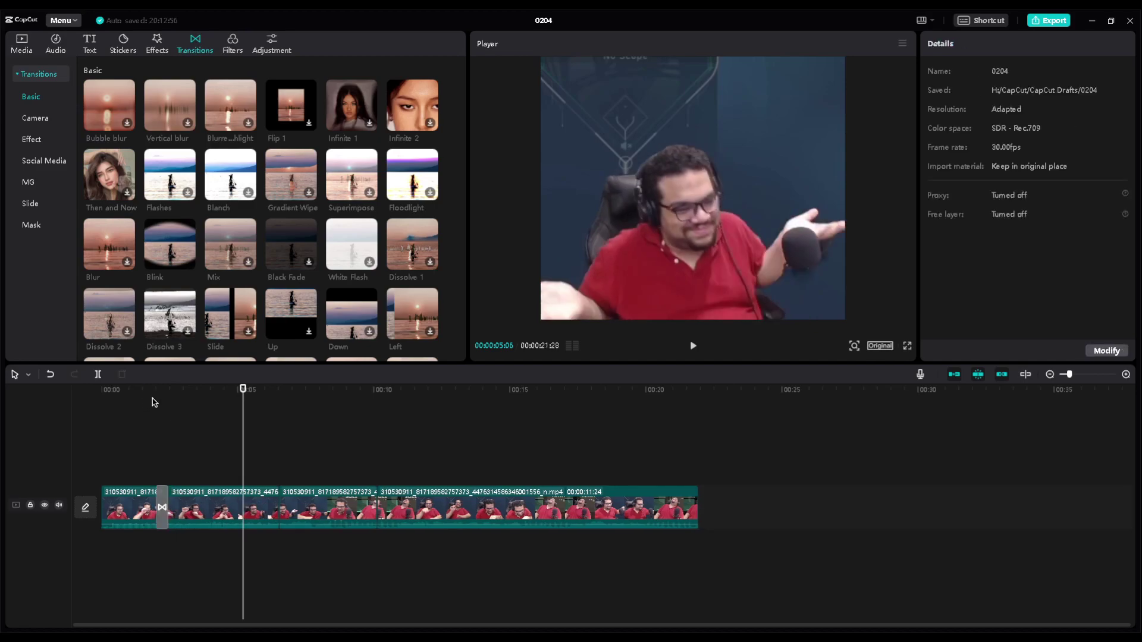
click(153, 401)
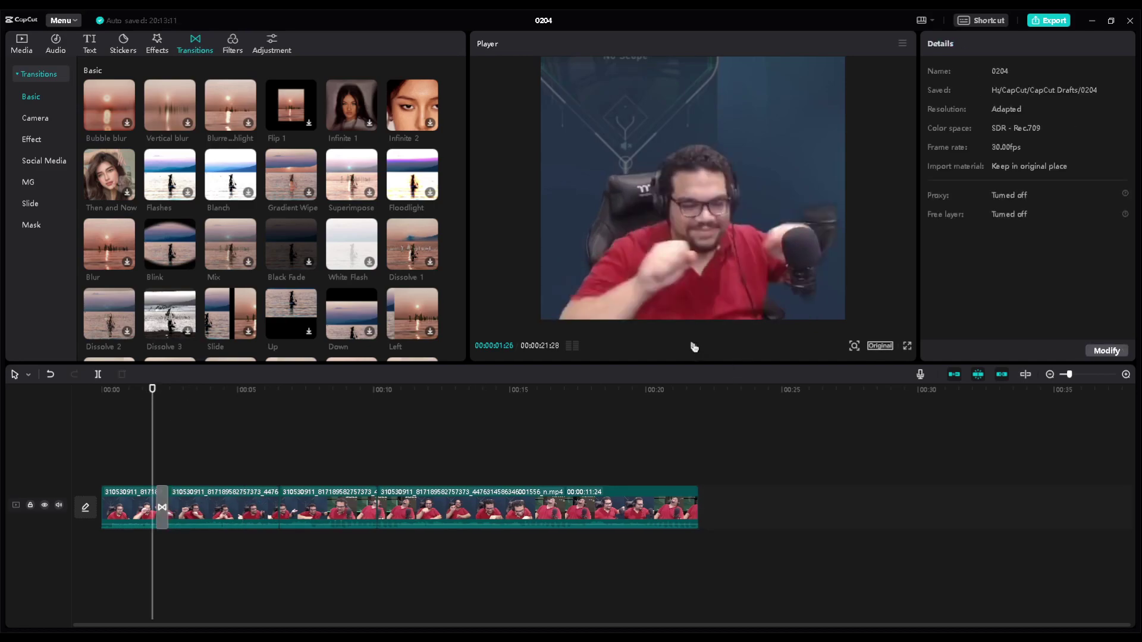
click(694, 347)
click(157, 393)
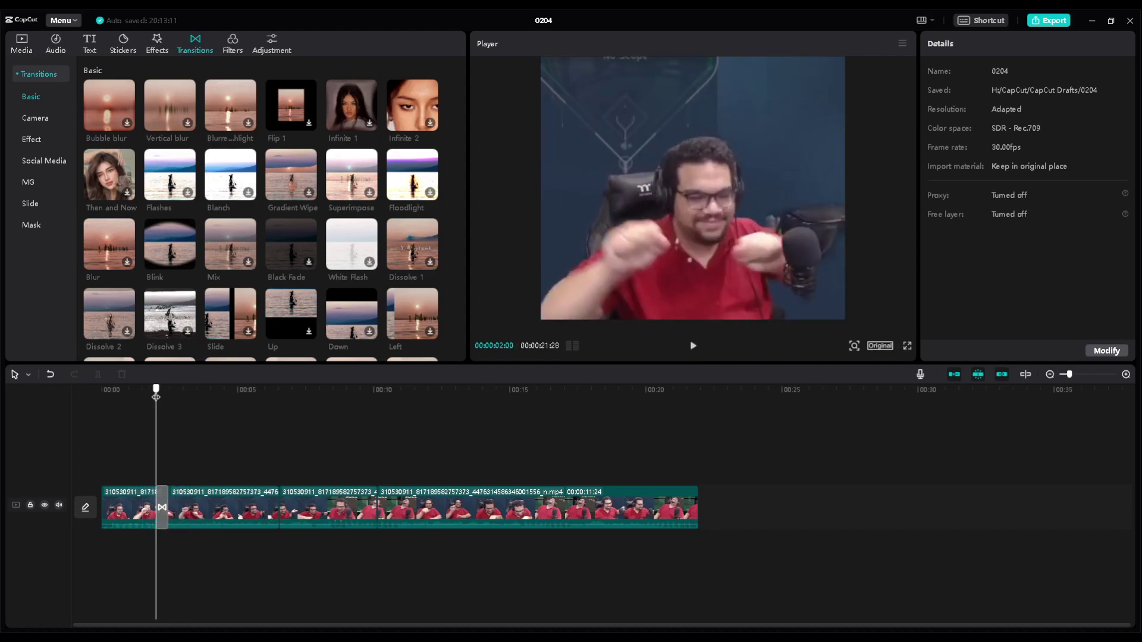
click(139, 393)
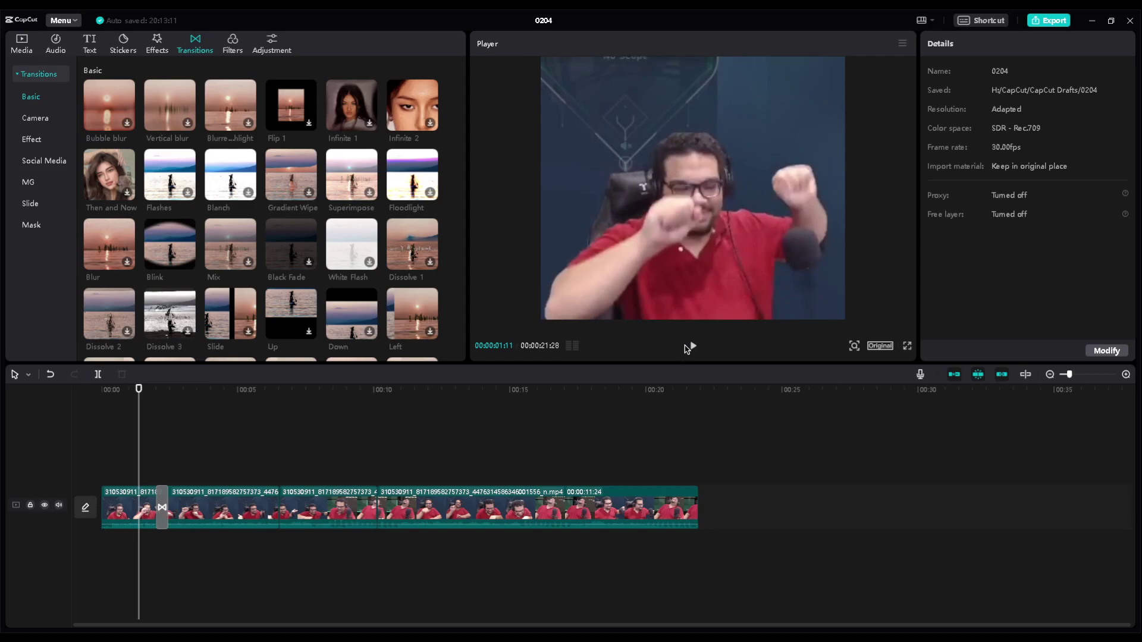
click(691, 347)
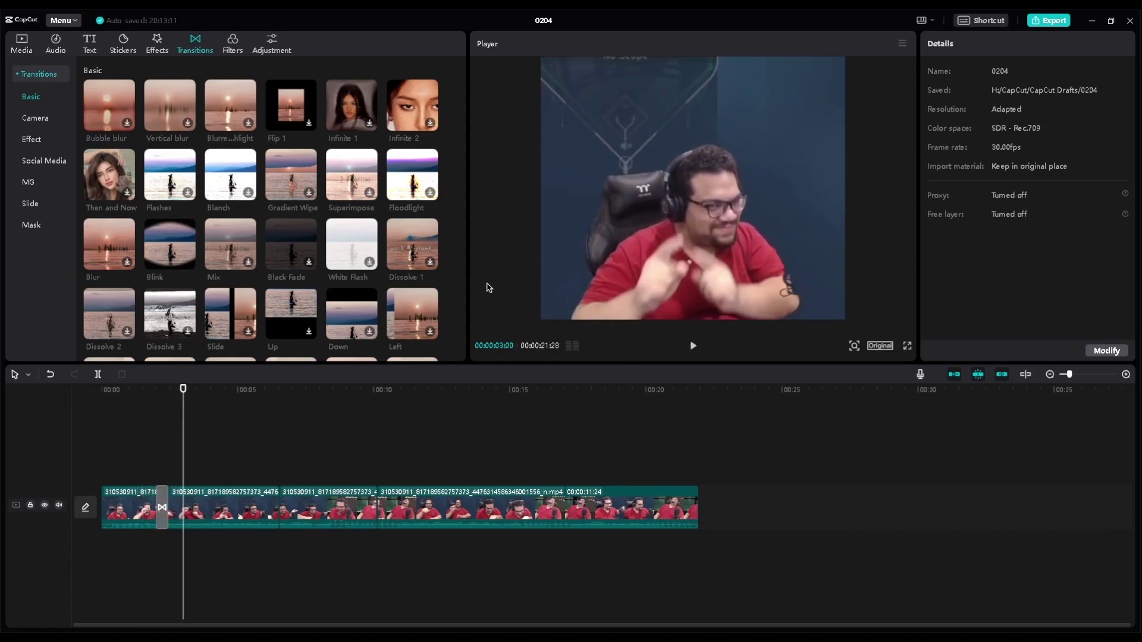
- Add the Slide transition between the second and third clips and preview it
scroll(250, 226, down, 3)
drag(248, 225, 265, 510)
click(272, 409)
click(692, 346)
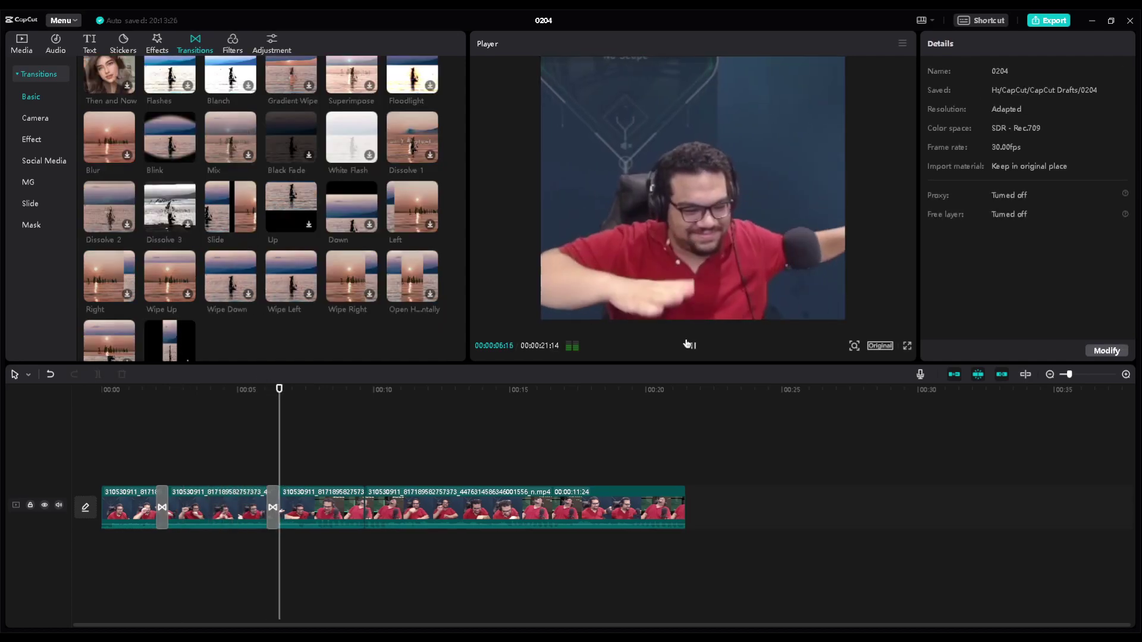
- Add the 3D Space transition from the Camera group between the third and fourth clips and preview it
scroll(460, 163, up, 3)
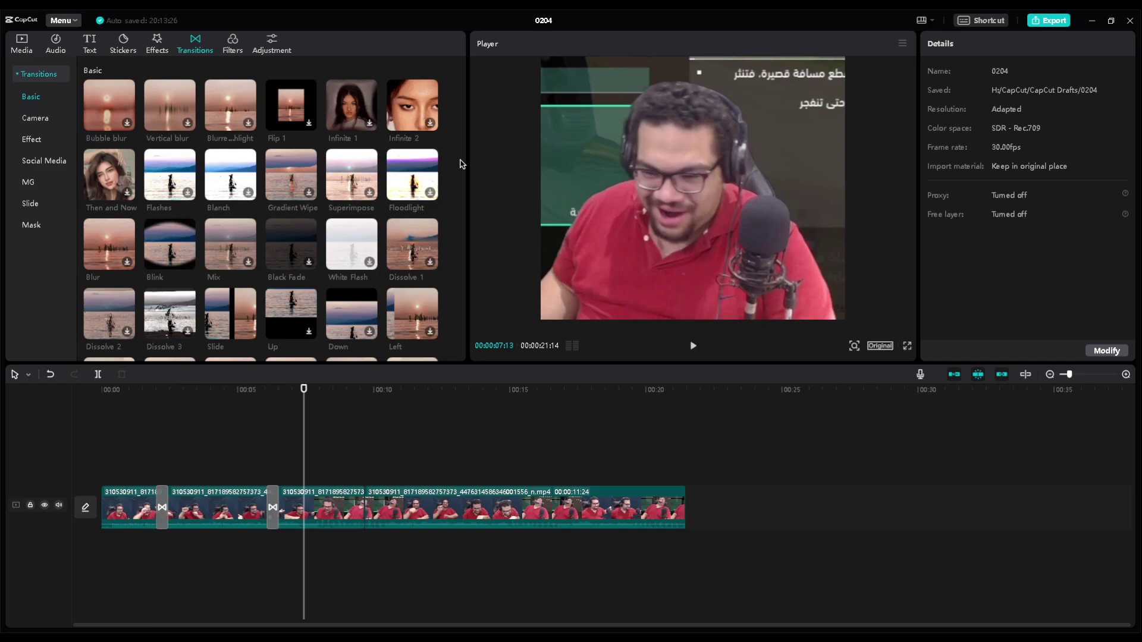
scroll(459, 163, down, 8)
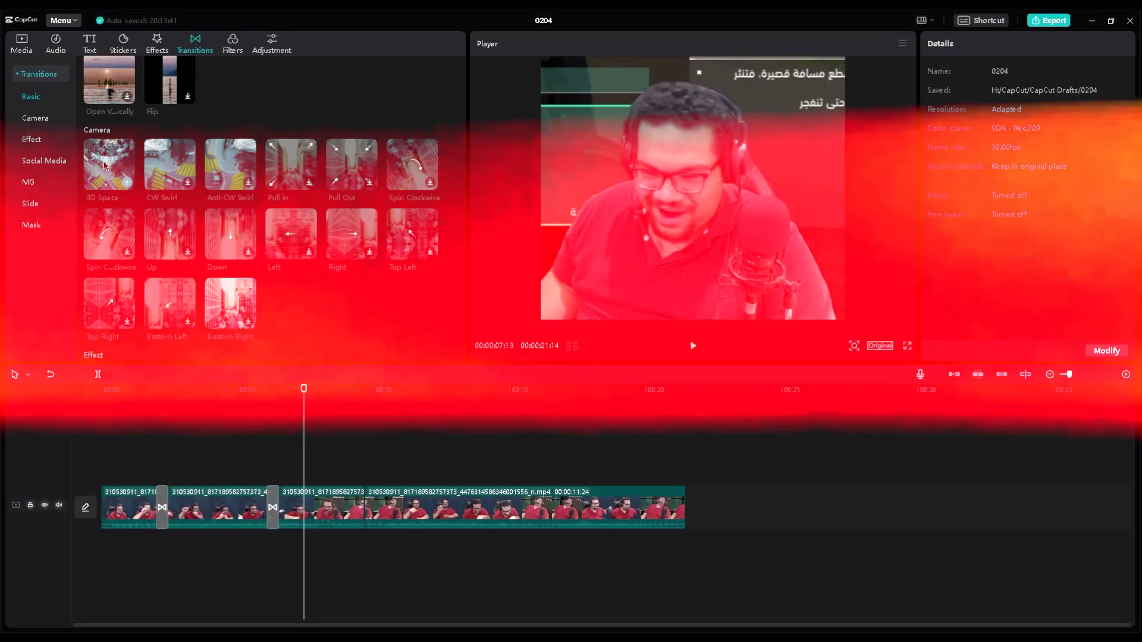
drag(193, 237, 359, 513)
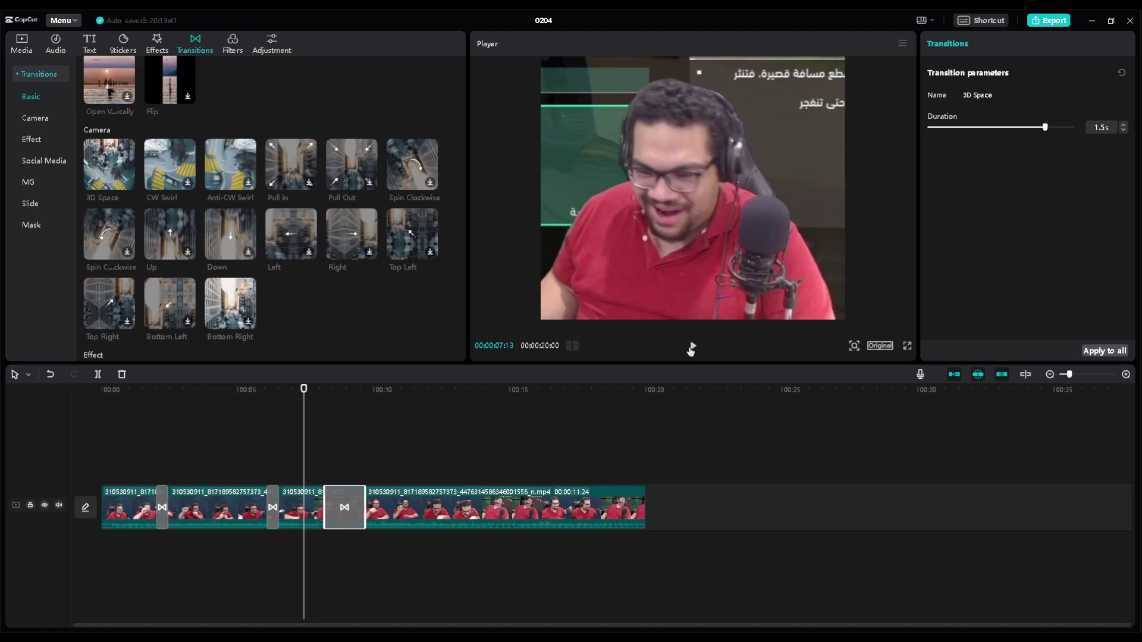
click(695, 347)
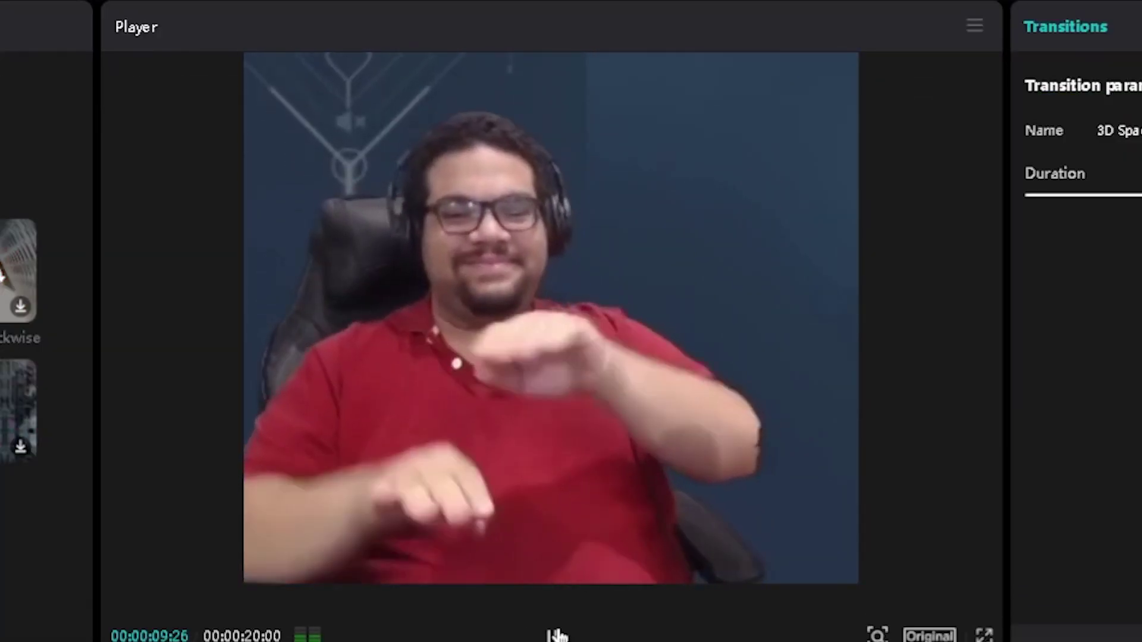
- Stop the preview and delete the 3D Space transition between the third and fourth clips
click(556, 635)
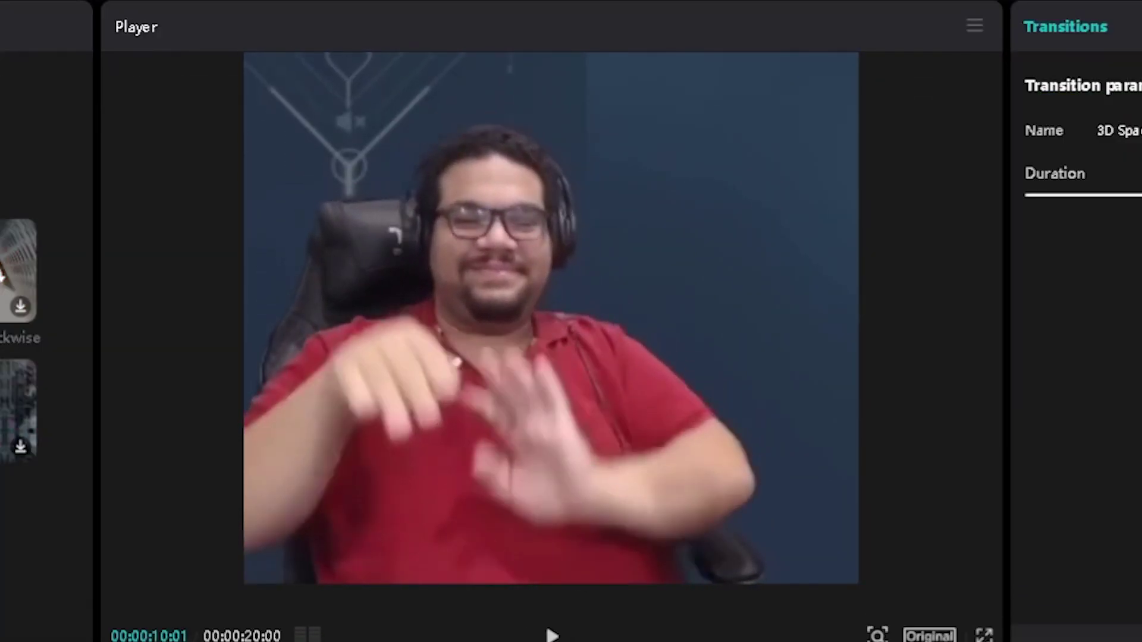
key(Delete)
key(Delete)
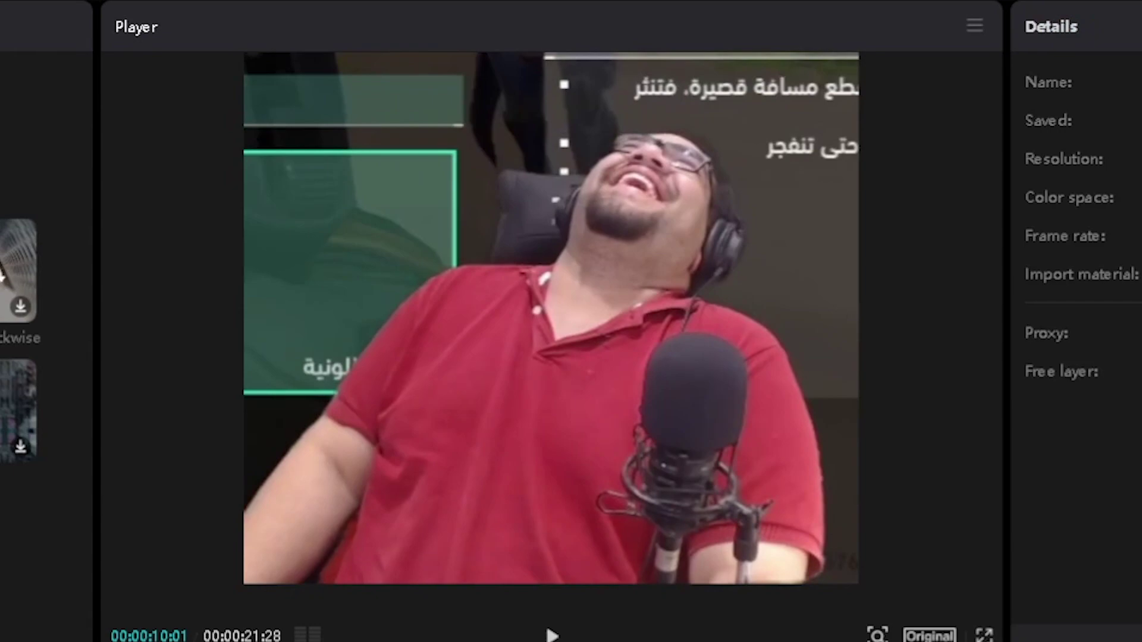
- Try the Right transition from the Camera group between the third and fourth clips, play it back, and delete it
key(space)
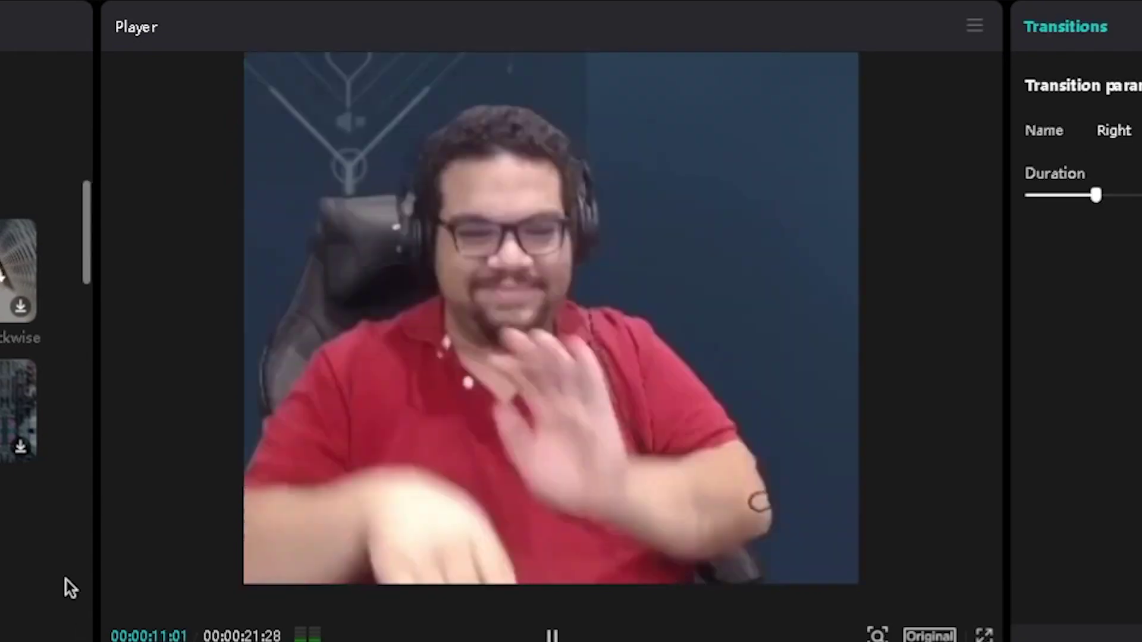
click(5, 440)
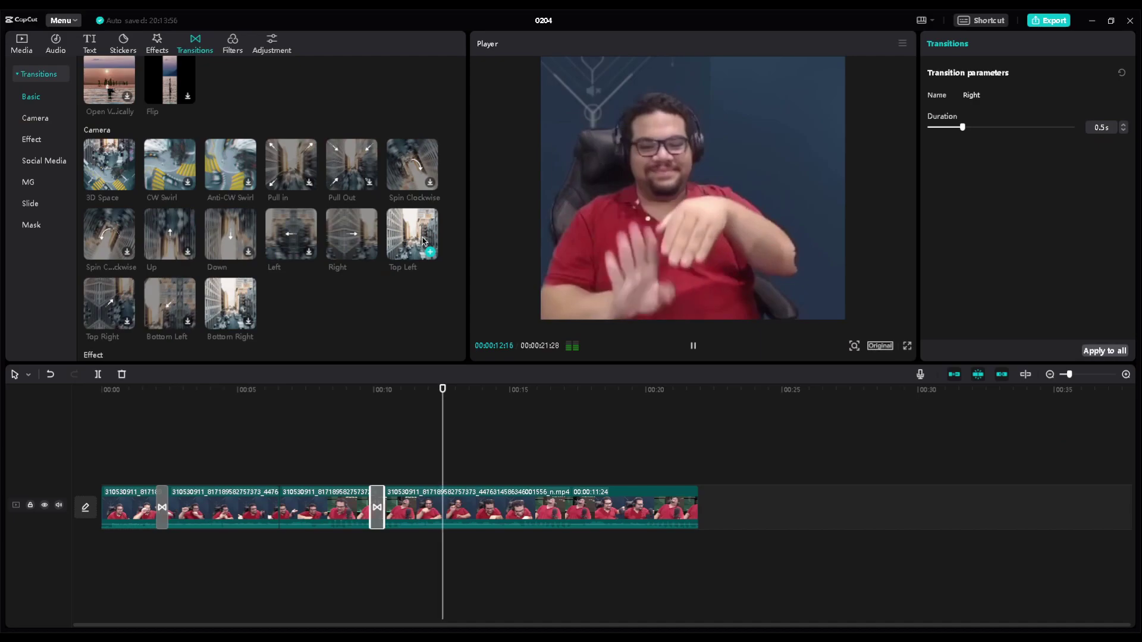
key(space)
key(Delete)
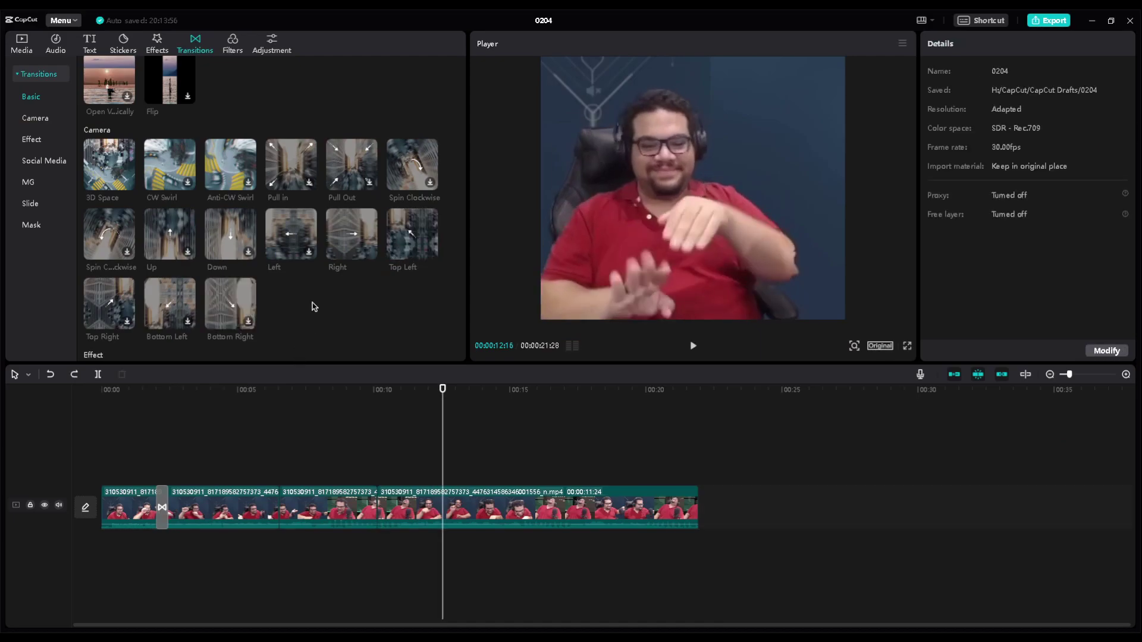
- Try the Old film transition from the Effect group between the first and second clips
drag(191, 232, 375, 517)
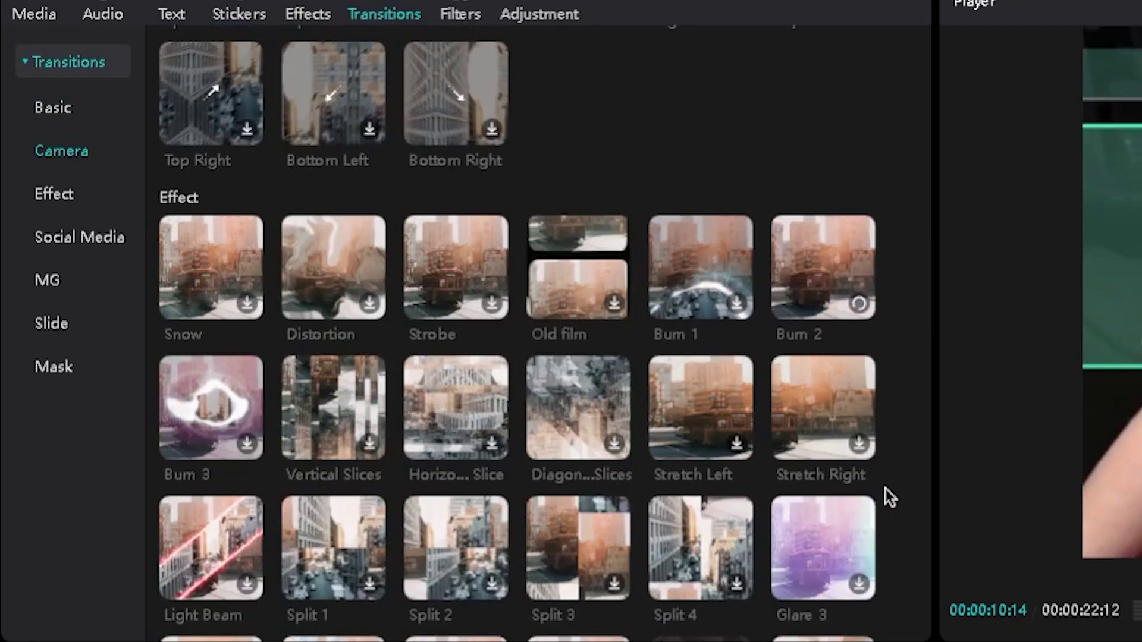
scroll(887, 489, down, 2)
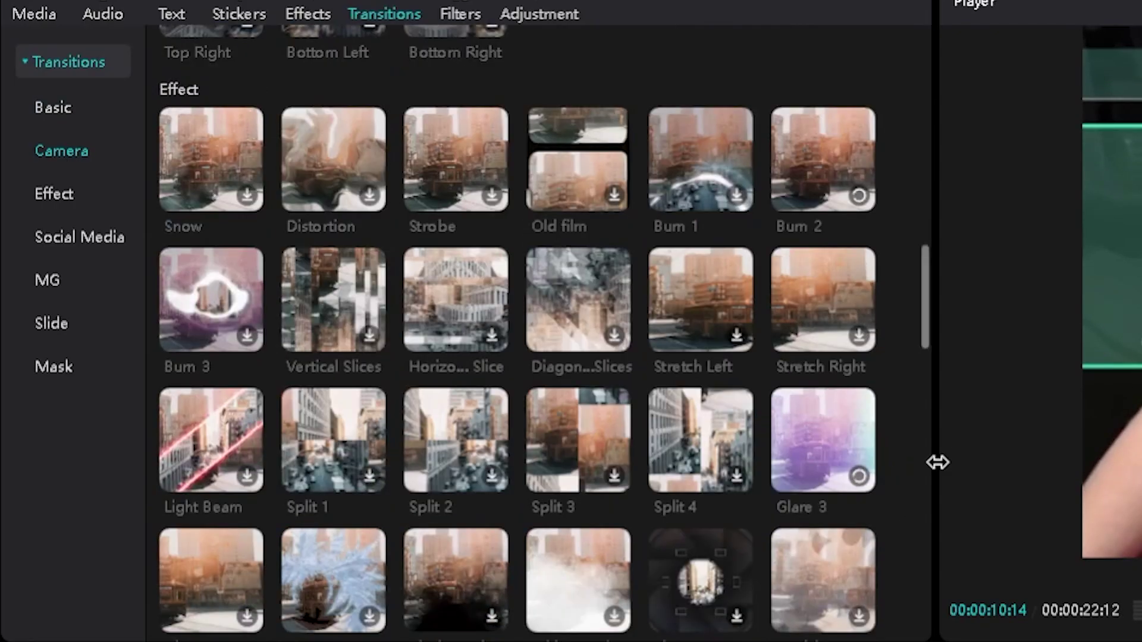
click(736, 199)
click(614, 194)
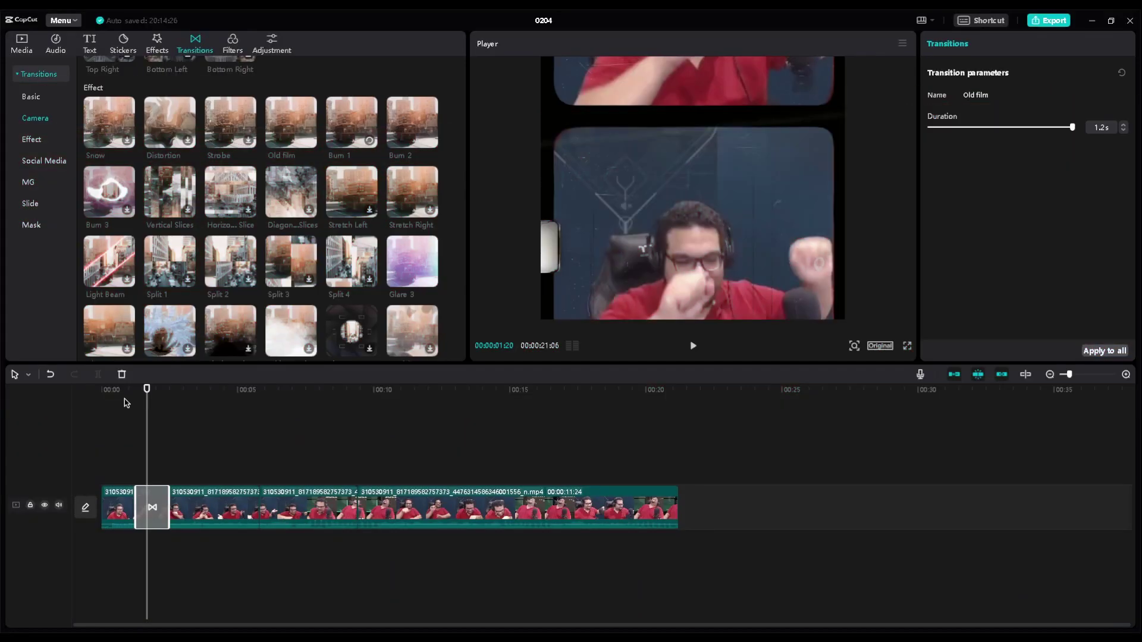
- Preview the Old film transition from the start of the timeline and undo it
click(105, 393)
click(92, 392)
key(space)
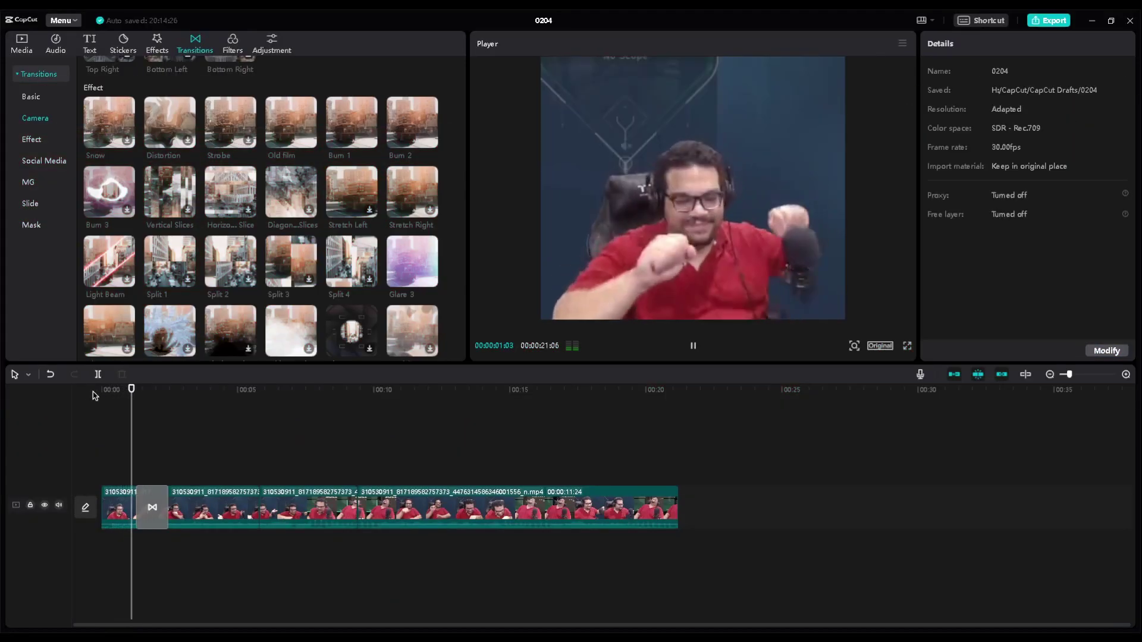
key(ctrl+z)
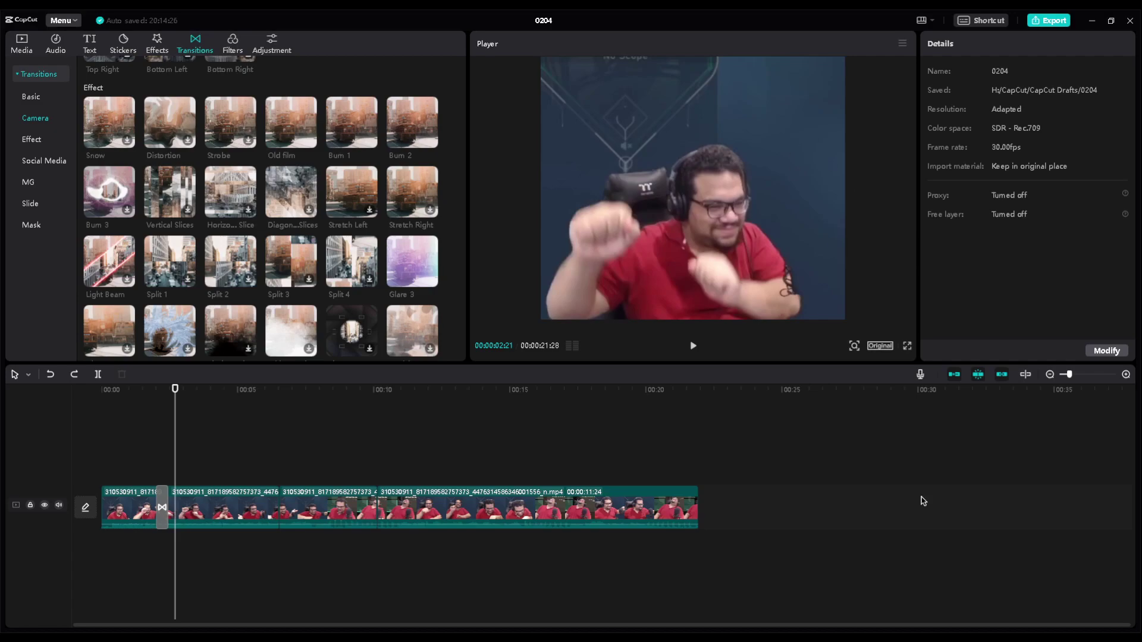
- Browse the remaining Effect and Social Media transitions, and look through the filters library from the Life group onward
scroll(458, 200, down, 3)
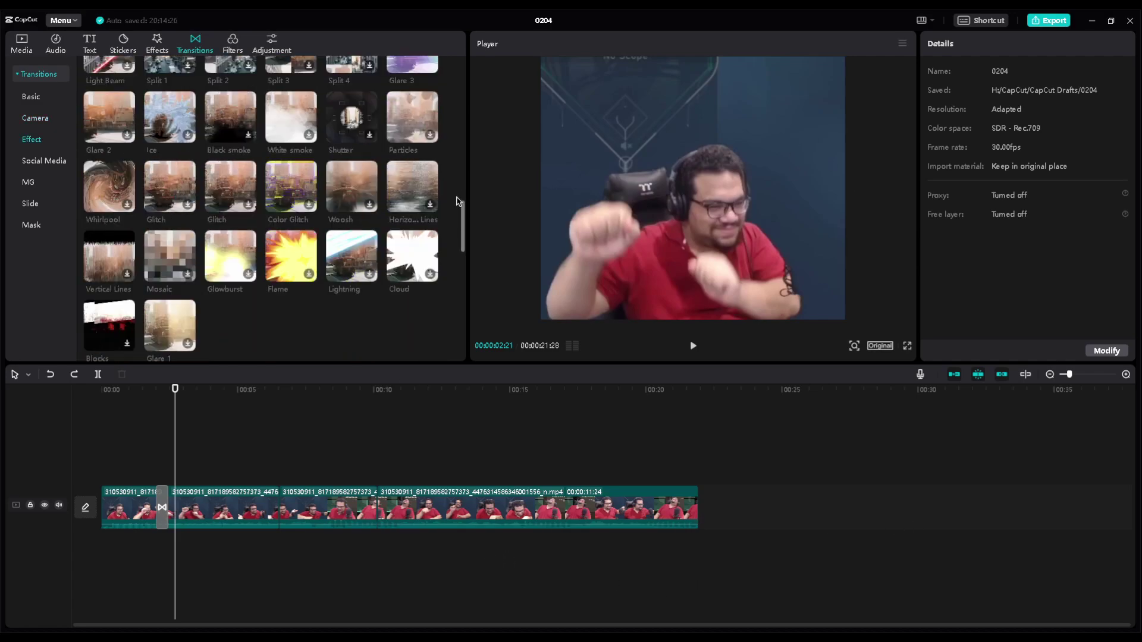
scroll(458, 200, down, 3)
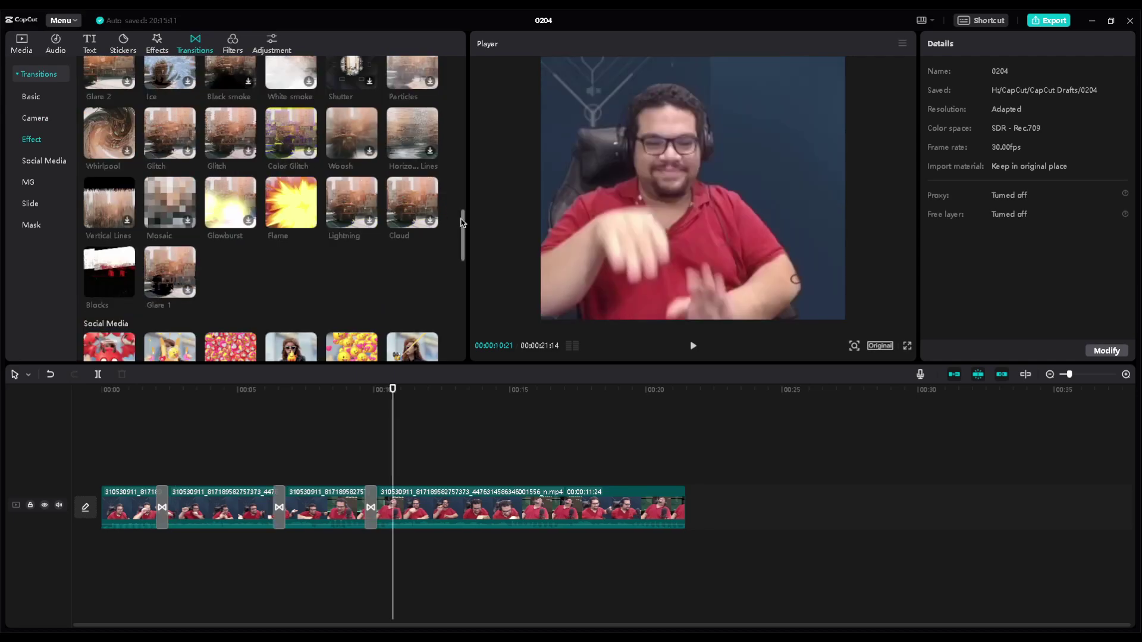
drag(463, 260, 470, 313)
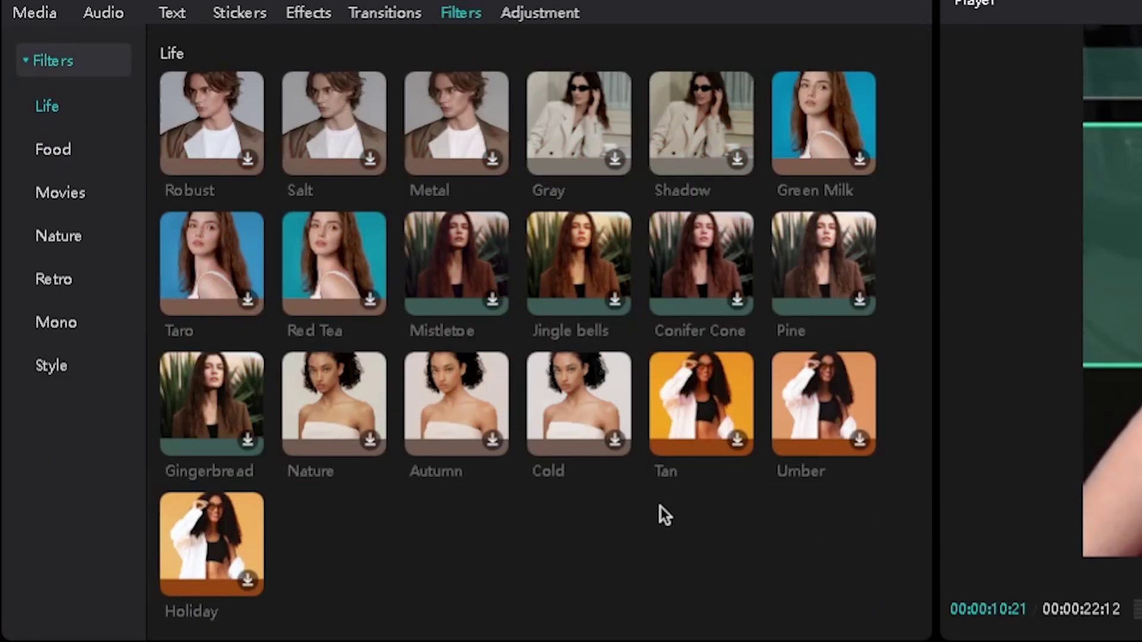
scroll(628, 536, down, 6)
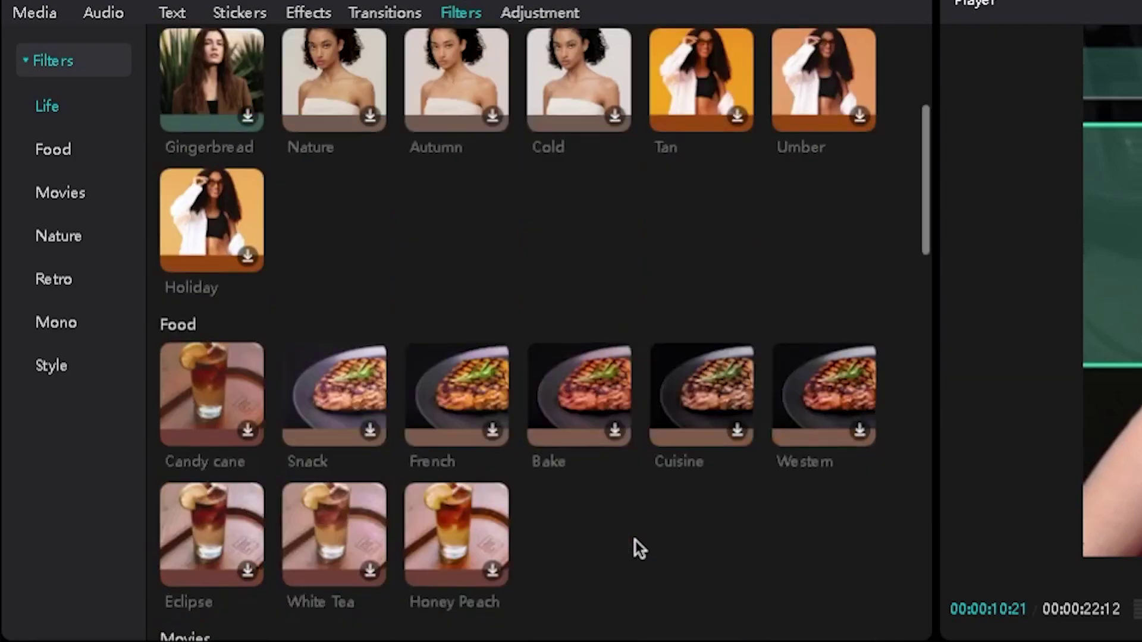
scroll(735, 527, down, 5)
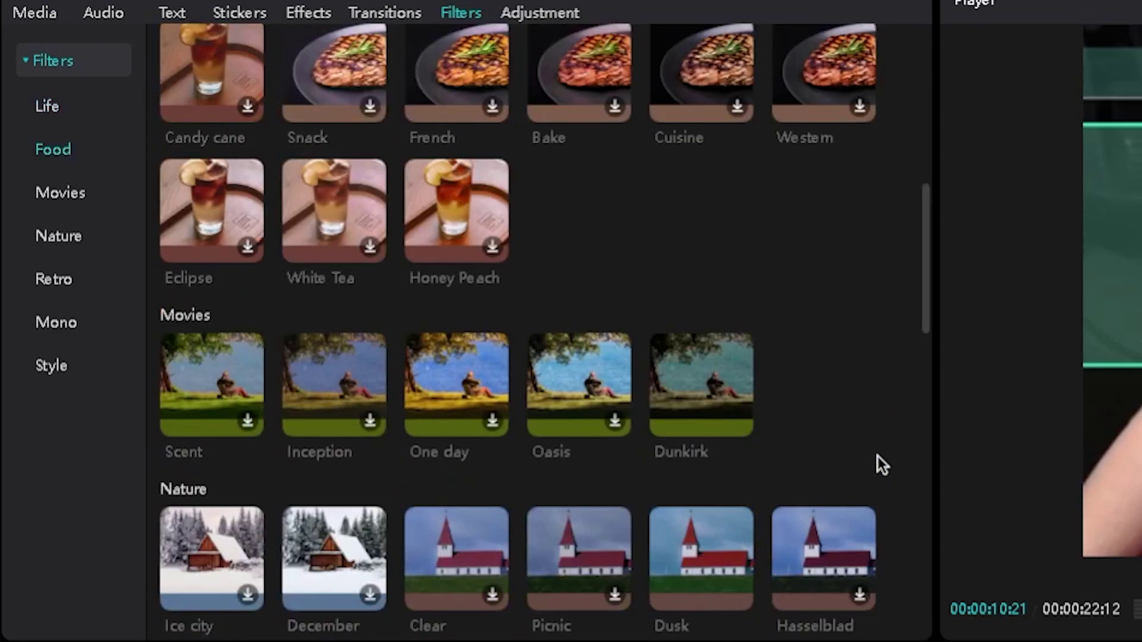
scroll(876, 464, down, 8)
scroll(890, 446, down, 4)
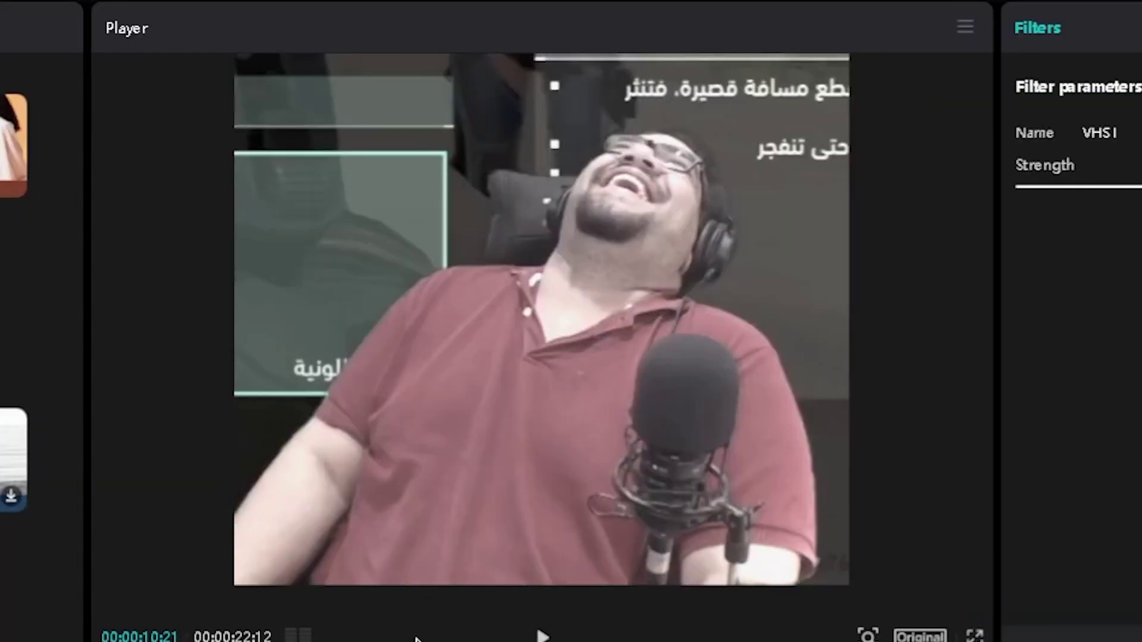
- Try the VHS I and 1980 filters over the clips, preview them, and delete the 1980 filter
key(space)
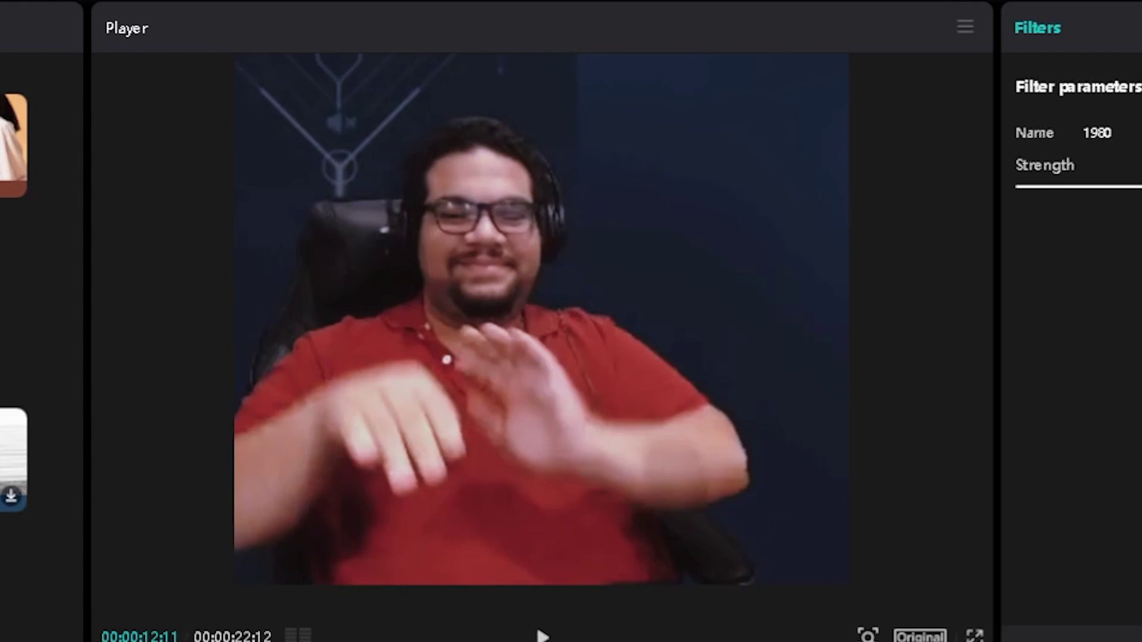
key(space)
key(space)
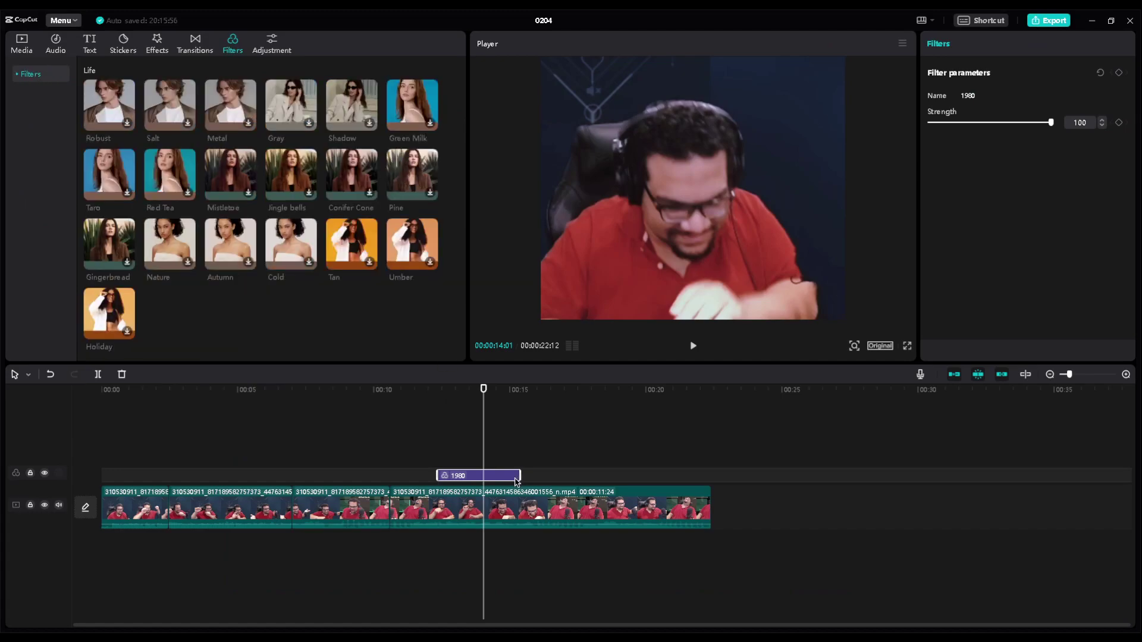
key(Delete)
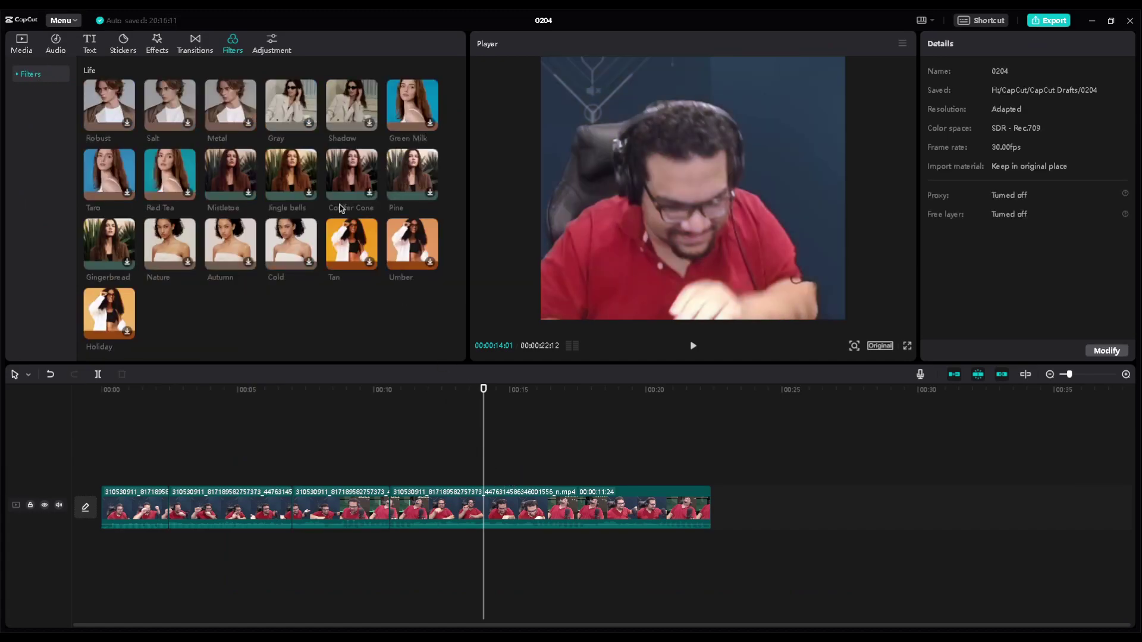
- Add a custom adjustment layer above the last clip, extending to the clip's end, and move the playhead onto it
click(269, 46)
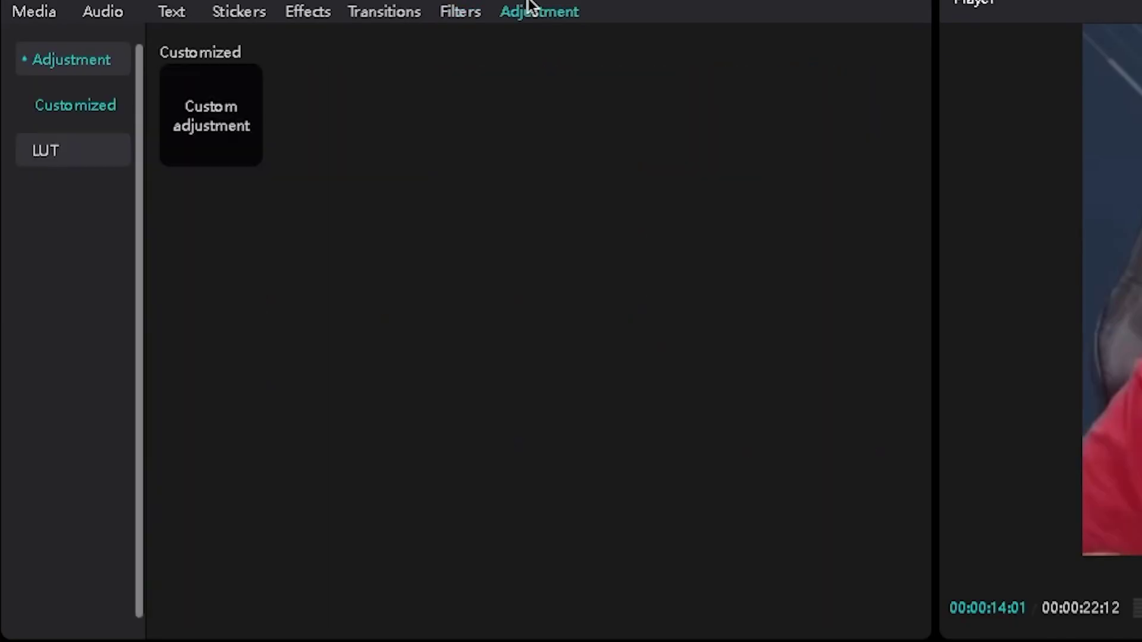
mouse_move(201, 113)
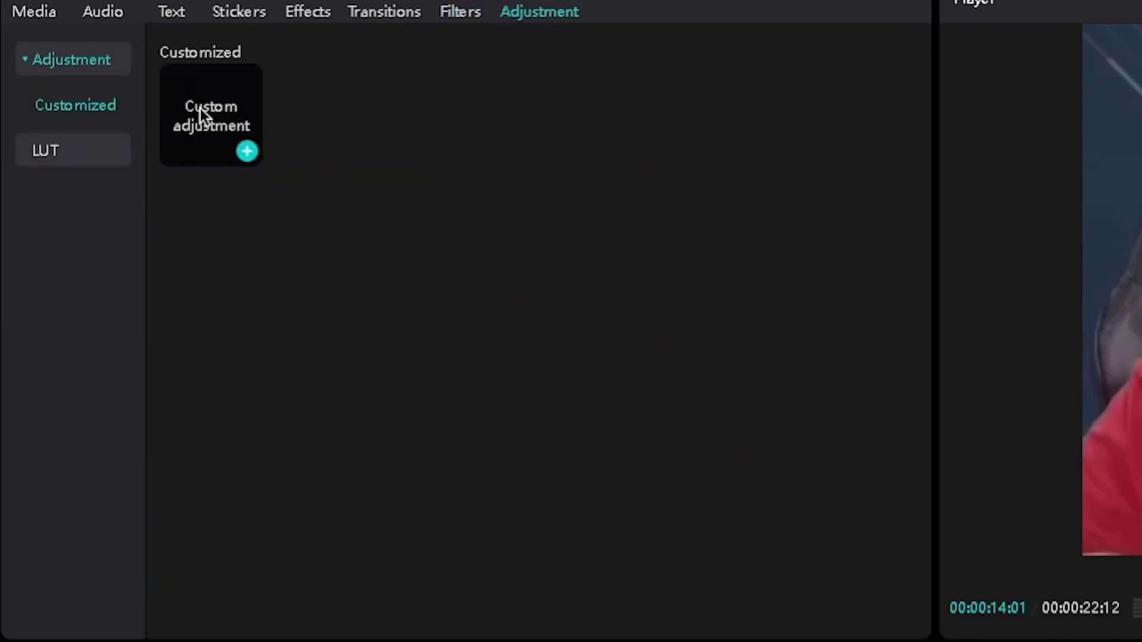
drag(201, 113, 711, 475)
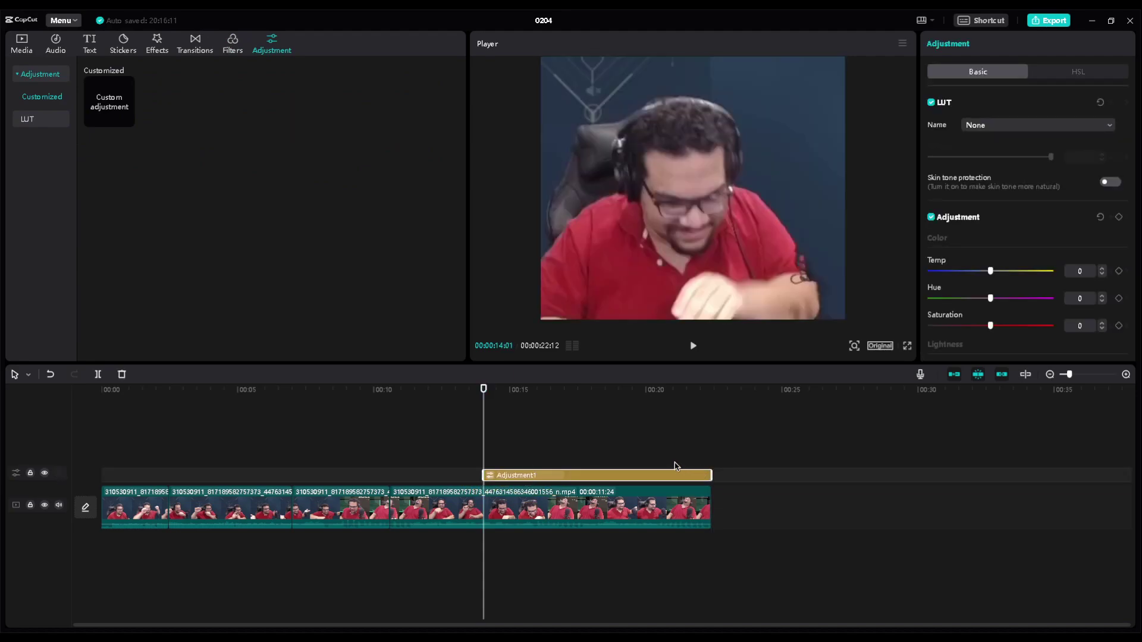
drag(548, 393, 518, 391)
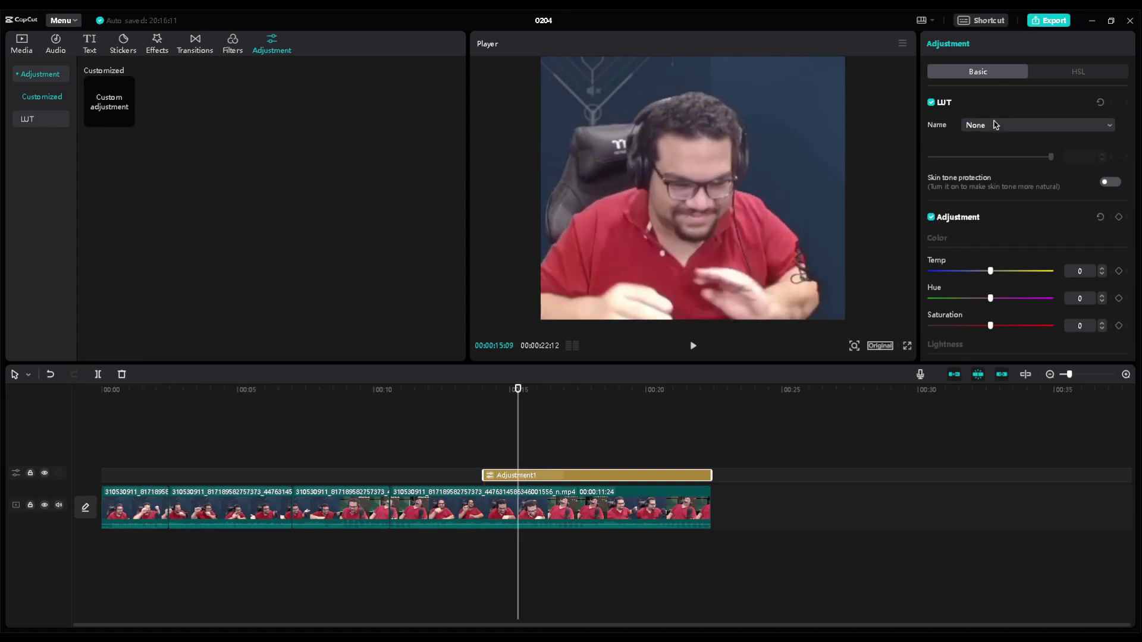
- Turn on skin tone protection and set the adjustment layer's temperature to -28, hue to 14 and saturation to 14
drag(990, 271, 1013, 302)
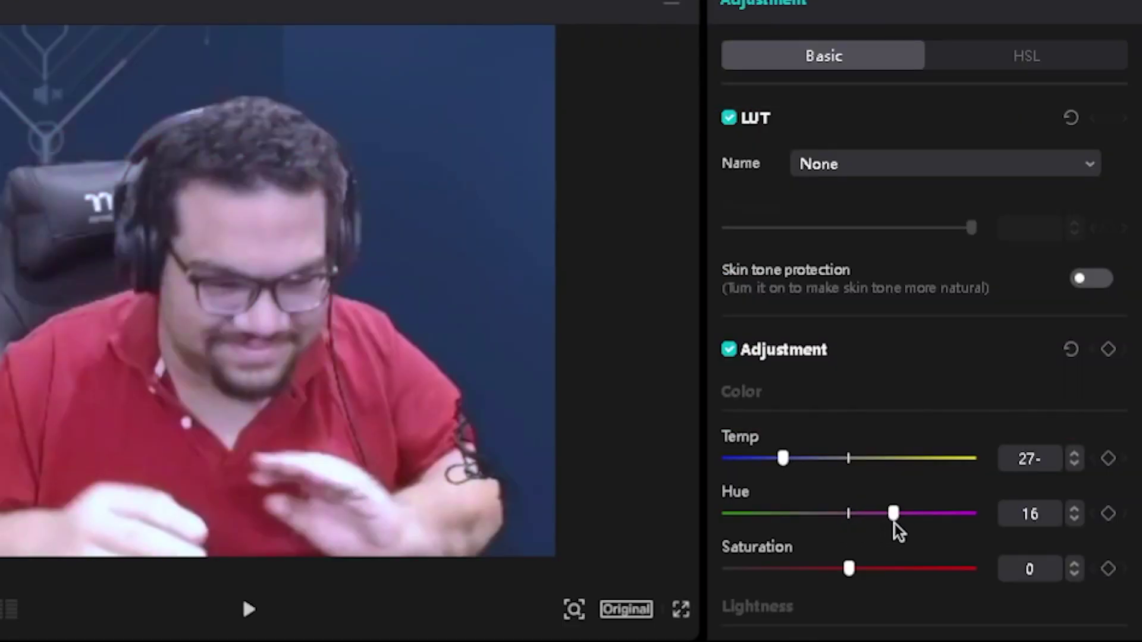
drag(898, 531, 884, 595)
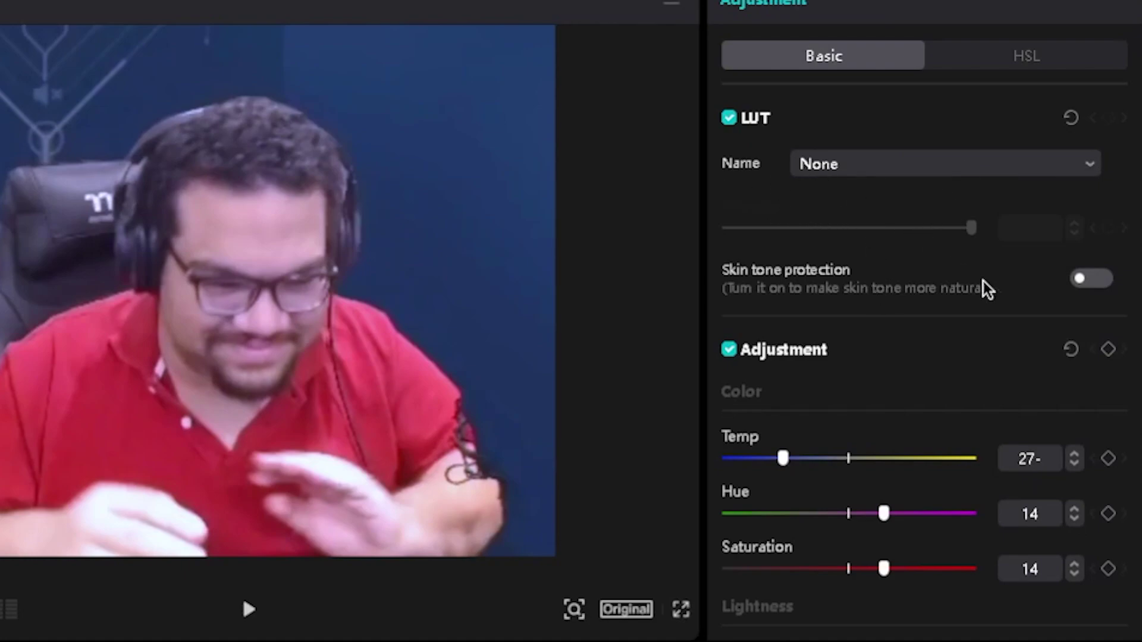
click(1091, 281)
click(796, 459)
click(861, 461)
click(779, 462)
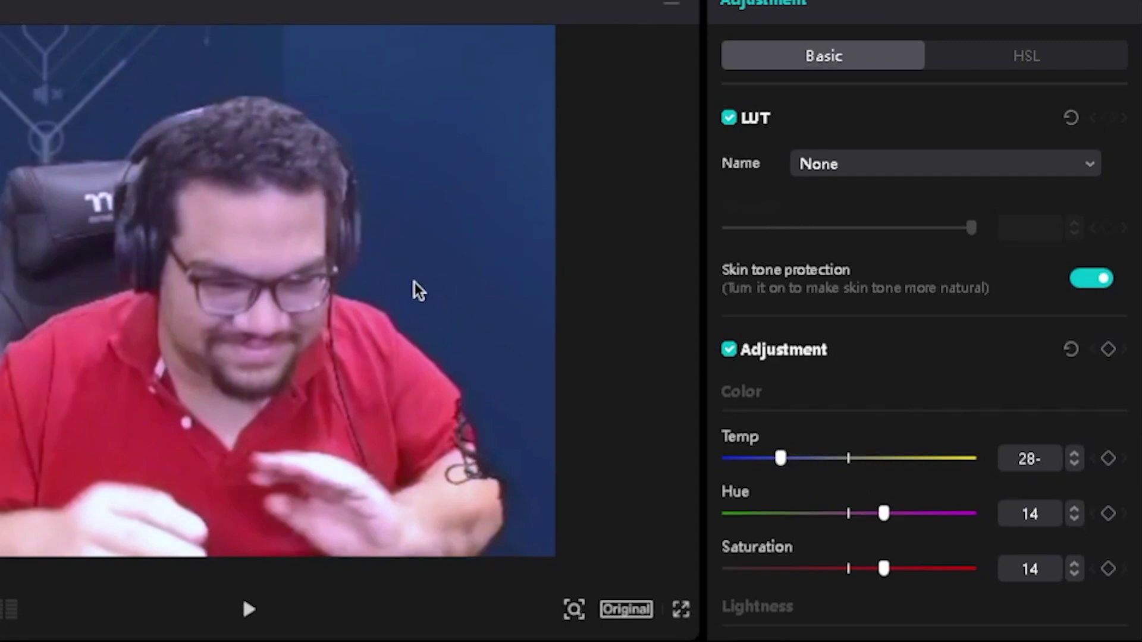
- Set the red hue to 22 in the adjustment layer's HSL settings and return to the basic settings
click(977, 59)
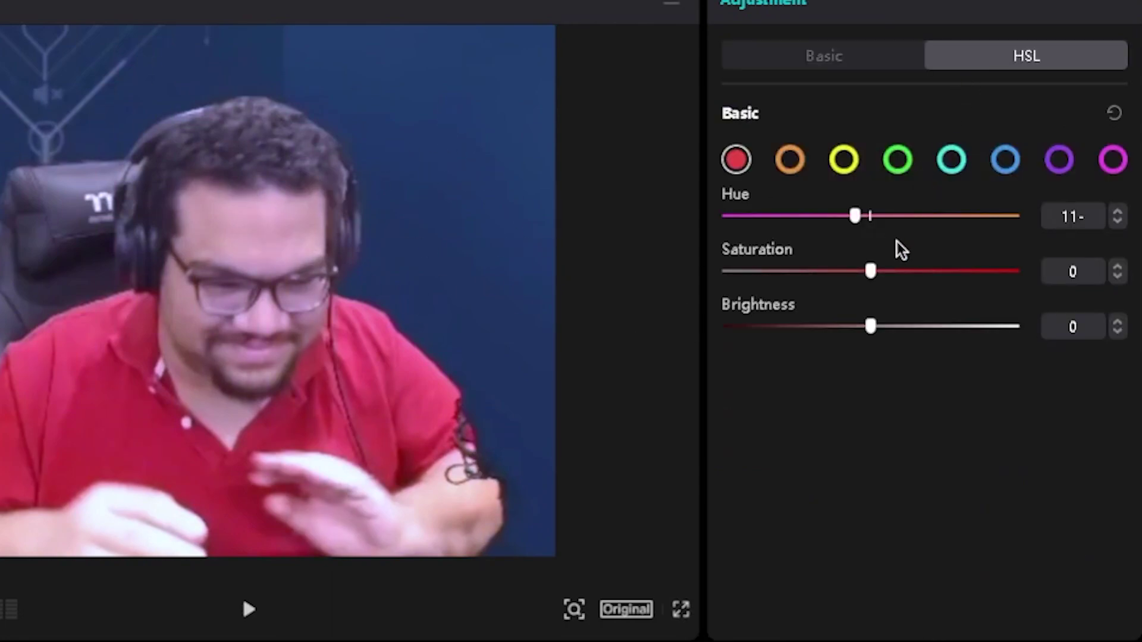
drag(862, 224, 902, 226)
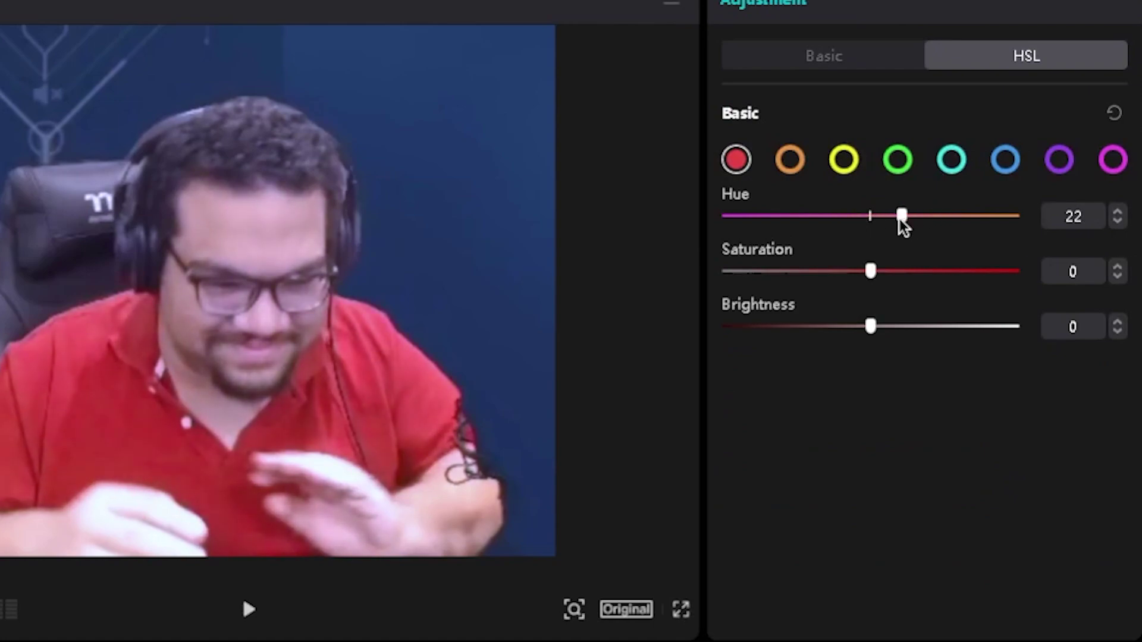
click(828, 64)
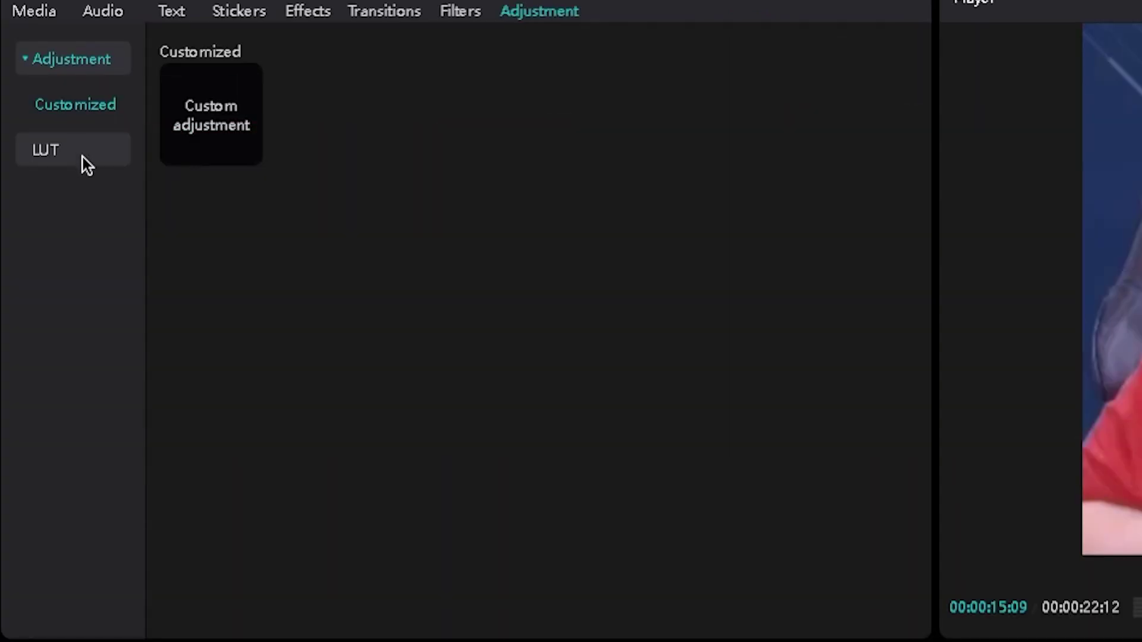
- Import the lut_urban_1.cube LUT and add it to the timeline above the custom adjustment layer, aligned with its start
click(83, 155)
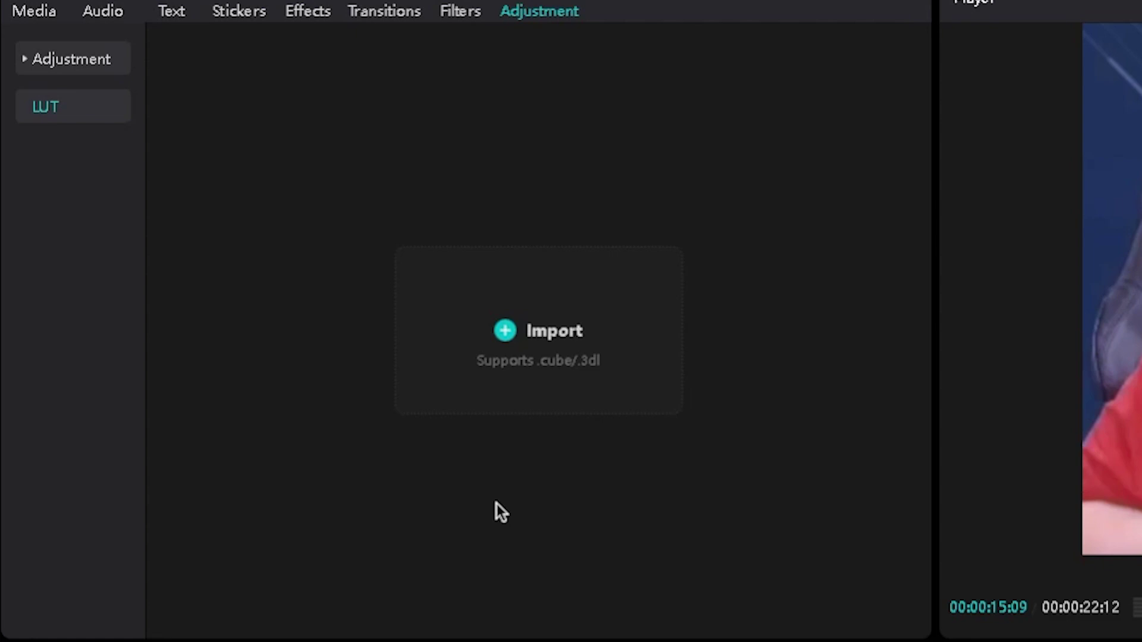
mouse_move(250, 160)
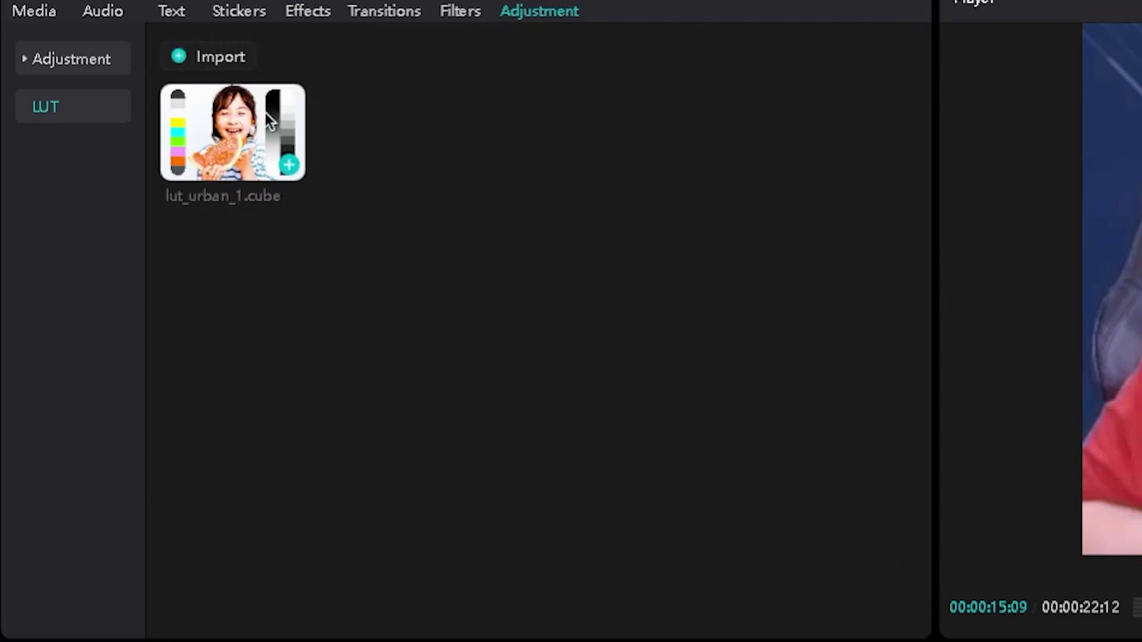
mouse_move(221, 146)
click(288, 162)
drag(531, 459, 515, 459)
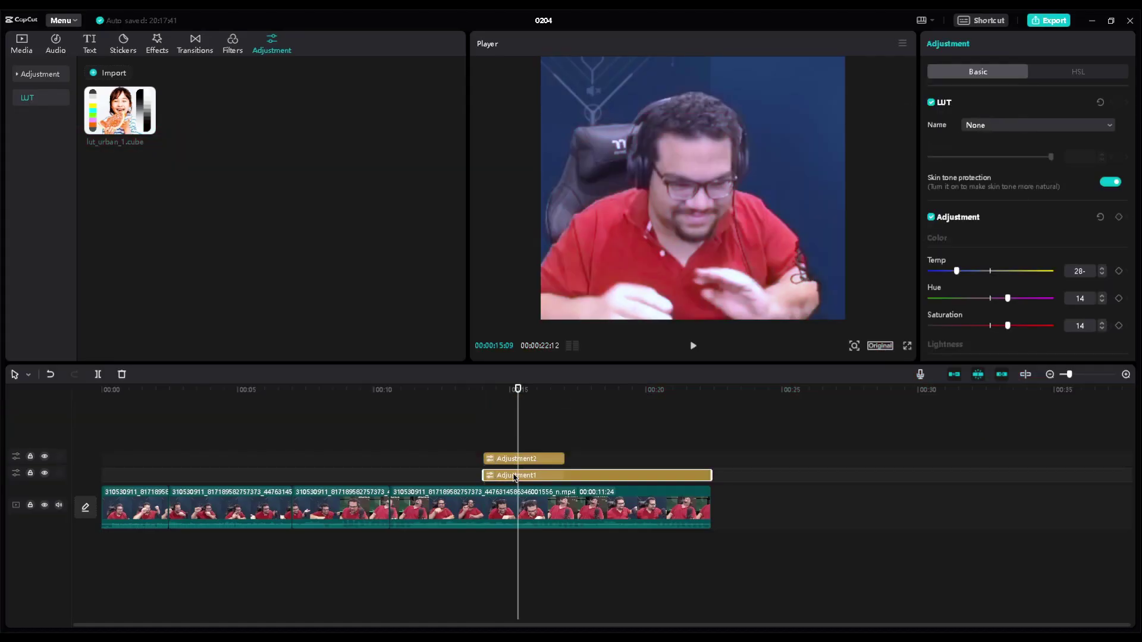
- Delete the custom adjustment layer under the LUT layer and check the LUT's look at the playhead
click(515, 475)
key(Delete)
mouse_move(518, 389)
mouse_down()
mouse_move(497, 389)
mouse_move(516, 390)
mouse_up()
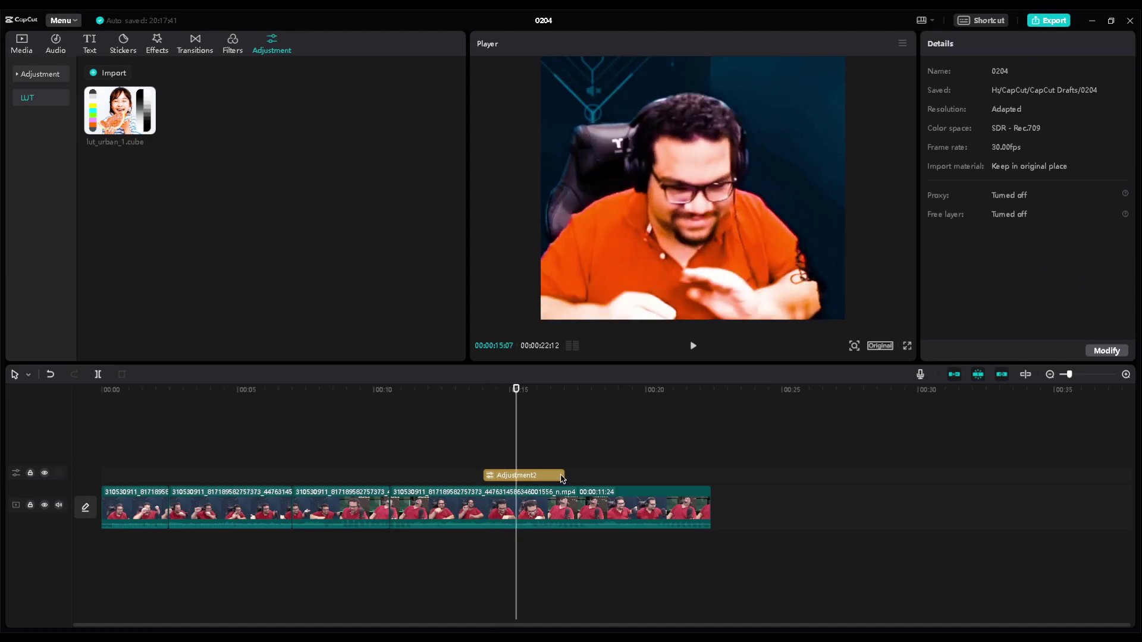
- Extend the LUT adjustment layer to the end of the last clip and scrub through it to preview
drag(562, 476, 707, 476)
mouse_move(551, 392)
mouse_down()
mouse_move(621, 403)
mouse_move(568, 408)
mouse_up()
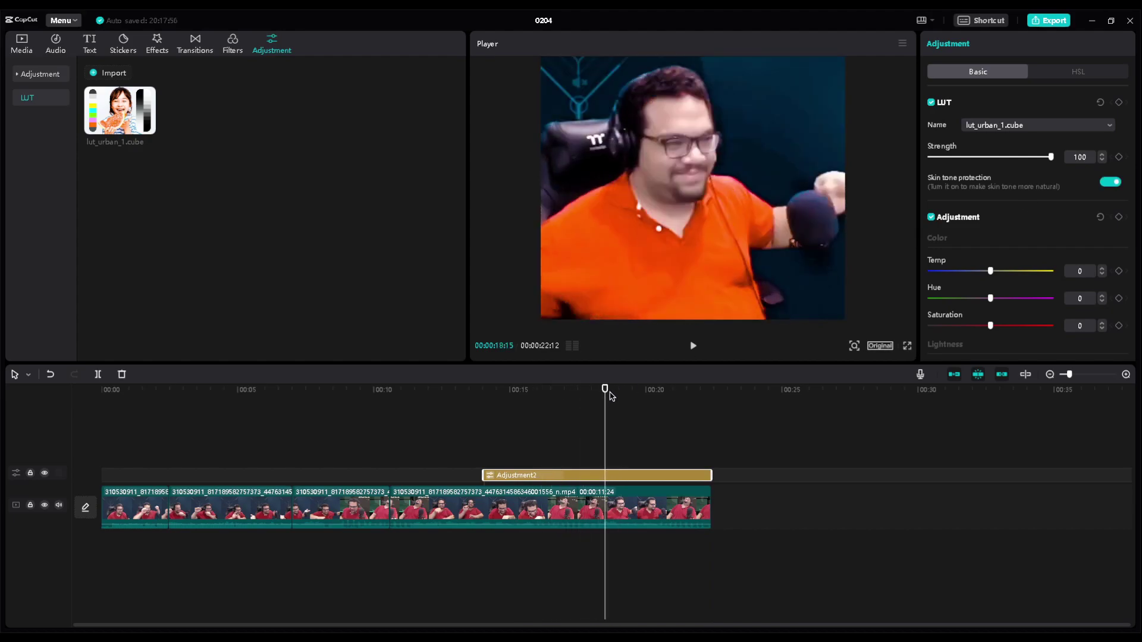
mouse_move(611, 396)
mouse_down()
mouse_move(567, 397)
mouse_move(595, 397)
mouse_up()
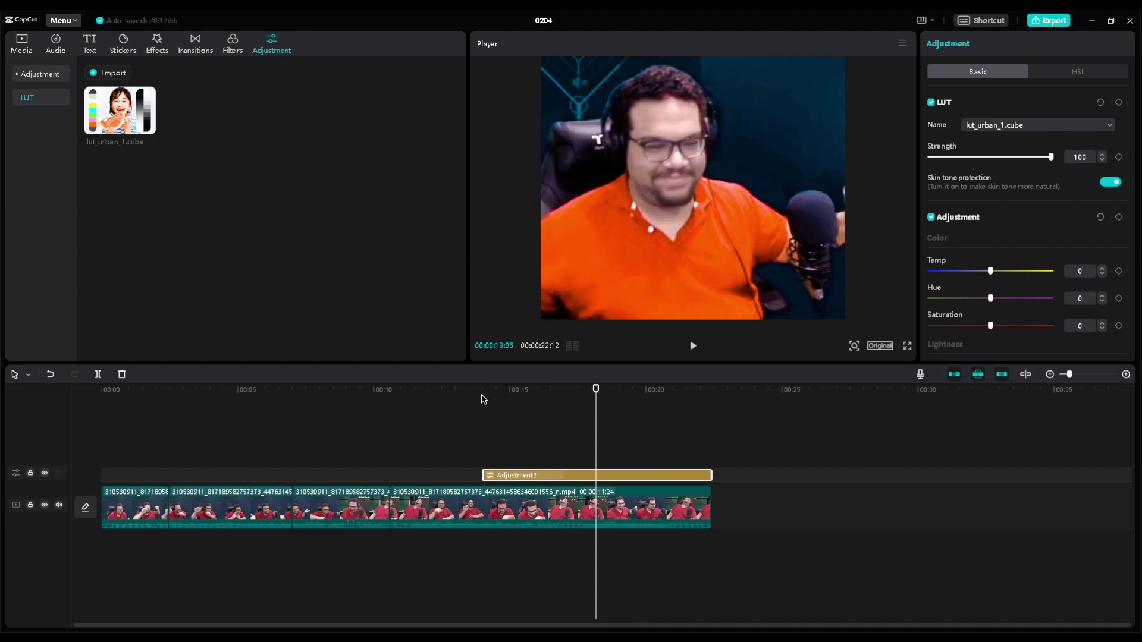